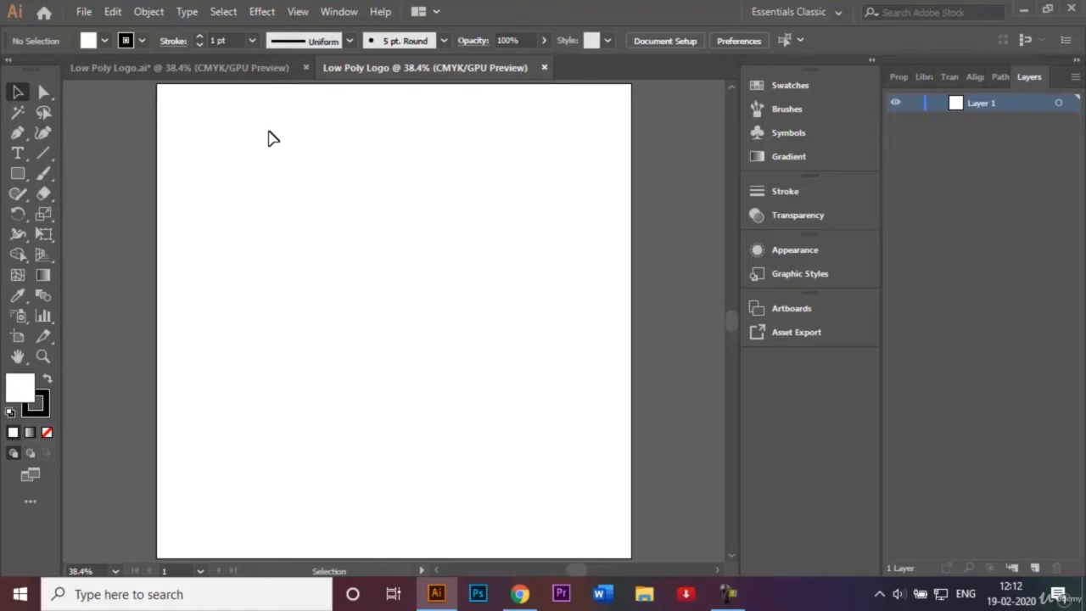
Check the finished low poly C in Low Poly Logo.ai, and rename Layer 1 of the blank document to Background
left_click(221, 70)
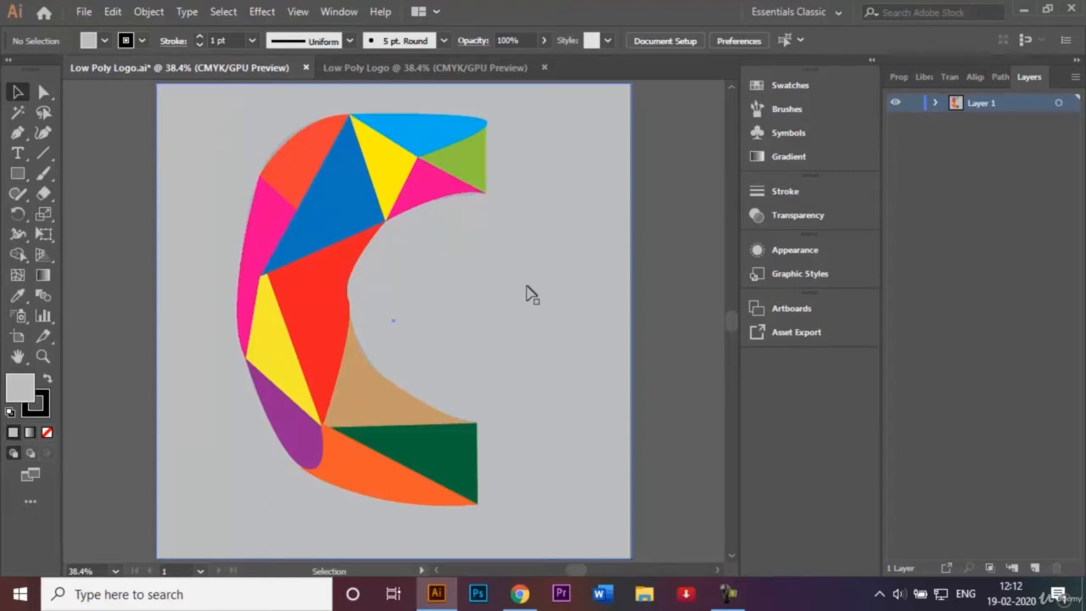
left_click(390, 67)
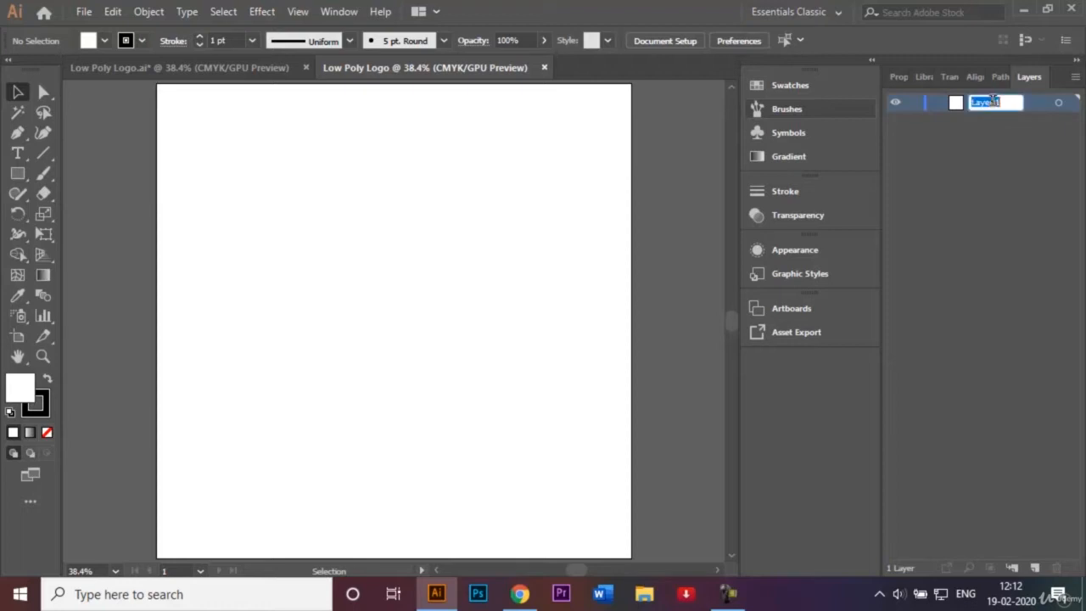
key("BackSpace")
type("BAckground")
key("BackSpace")
key("Left")
key("BackSpace")
type("a")
key("Return")
left_click(983, 121)
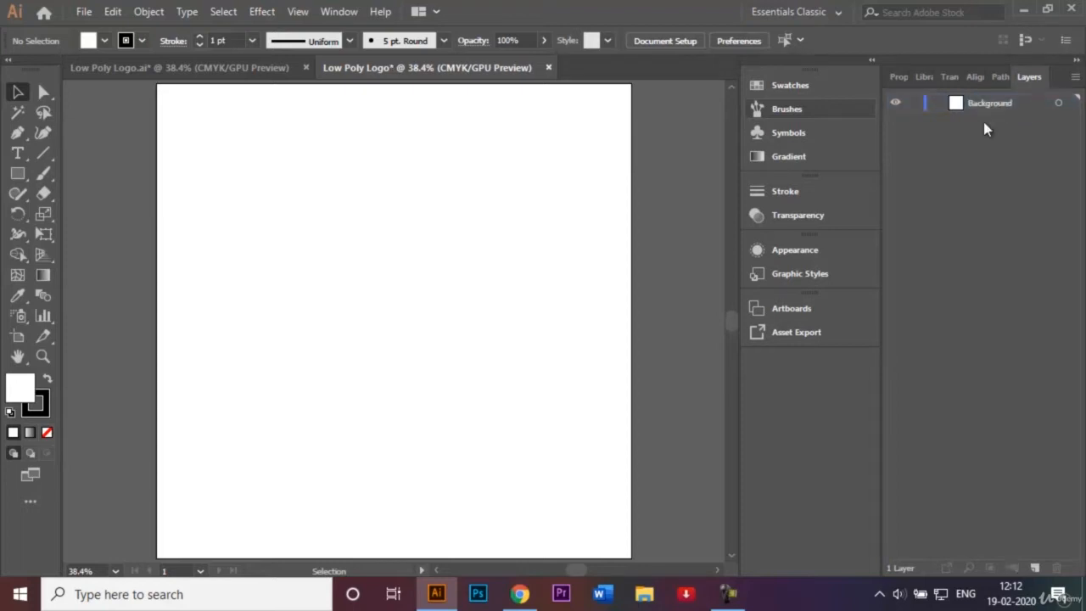
Draw a rectangle covering the whole artboard with no stroke and a light grey fill of C=0 M=0 Y=0 K=20
left_click(17, 174)
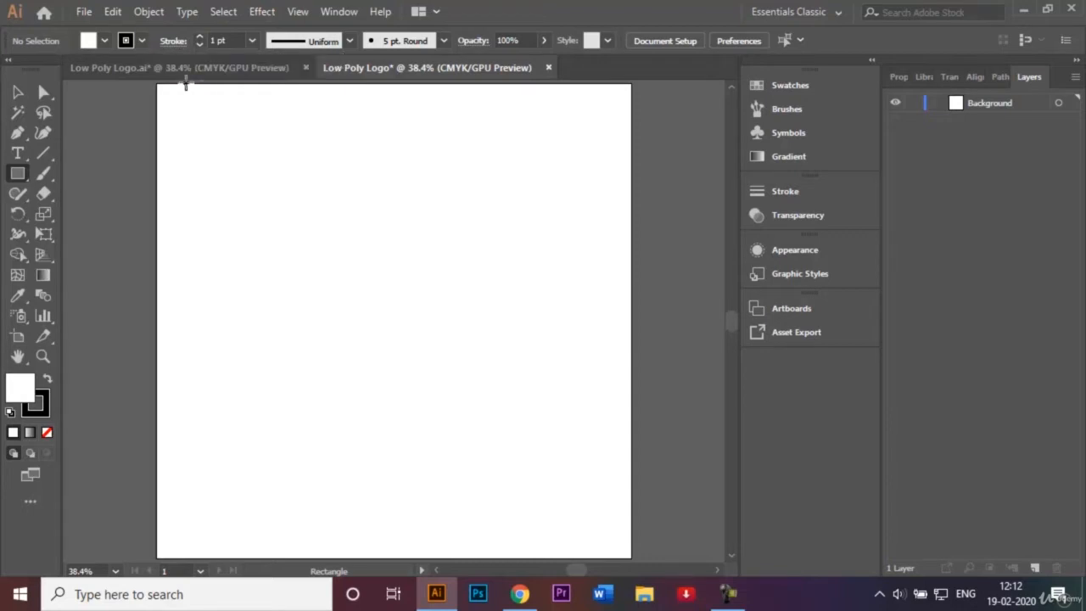
left_click(142, 41)
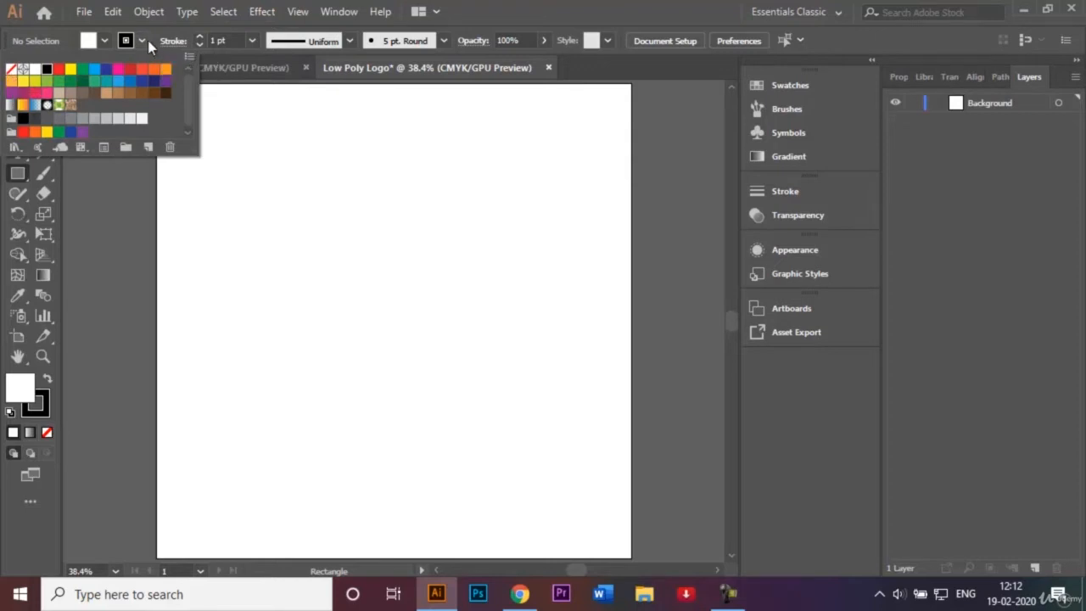
left_click(11, 73)
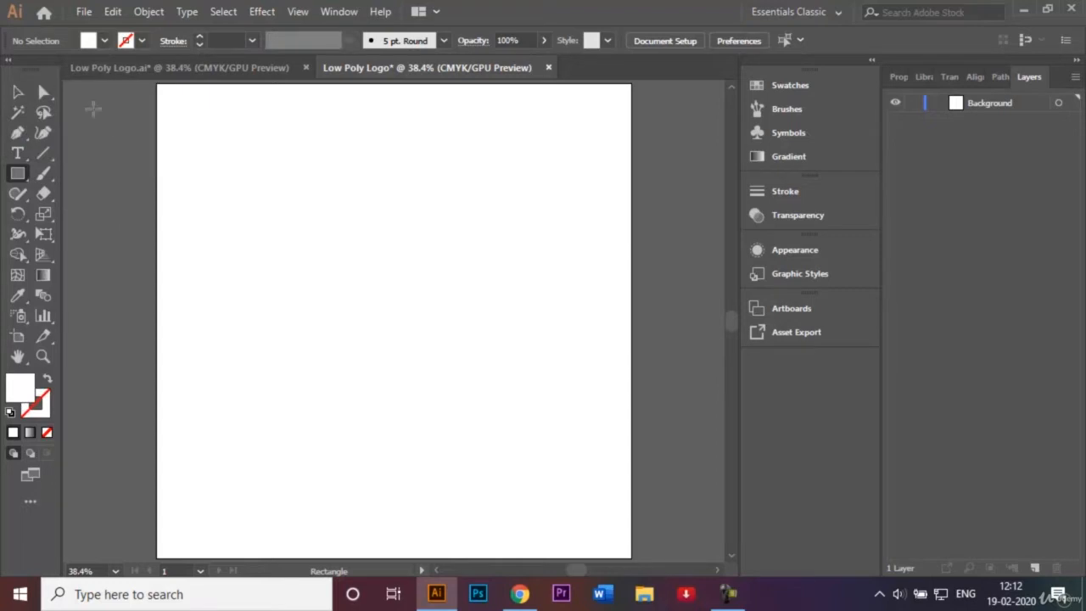
left_click(104, 41)
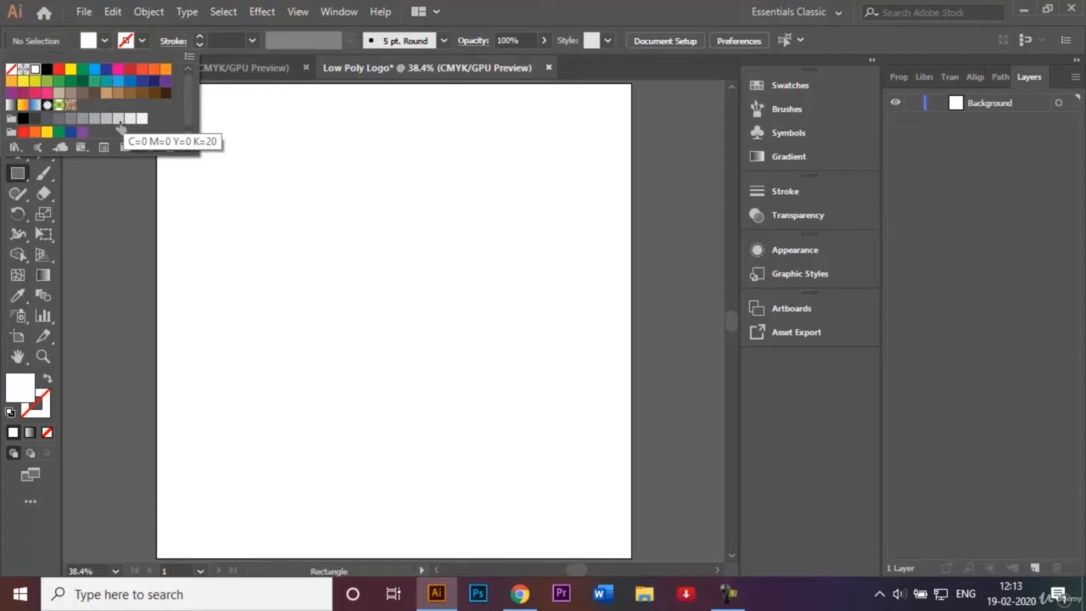
left_click(119, 126)
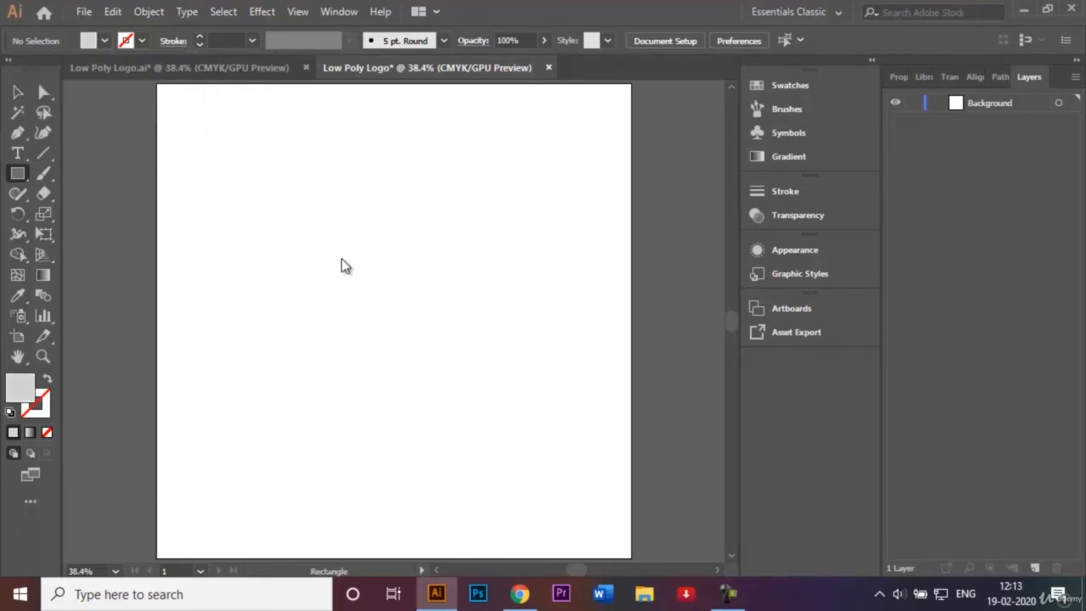
left_click(362, 267)
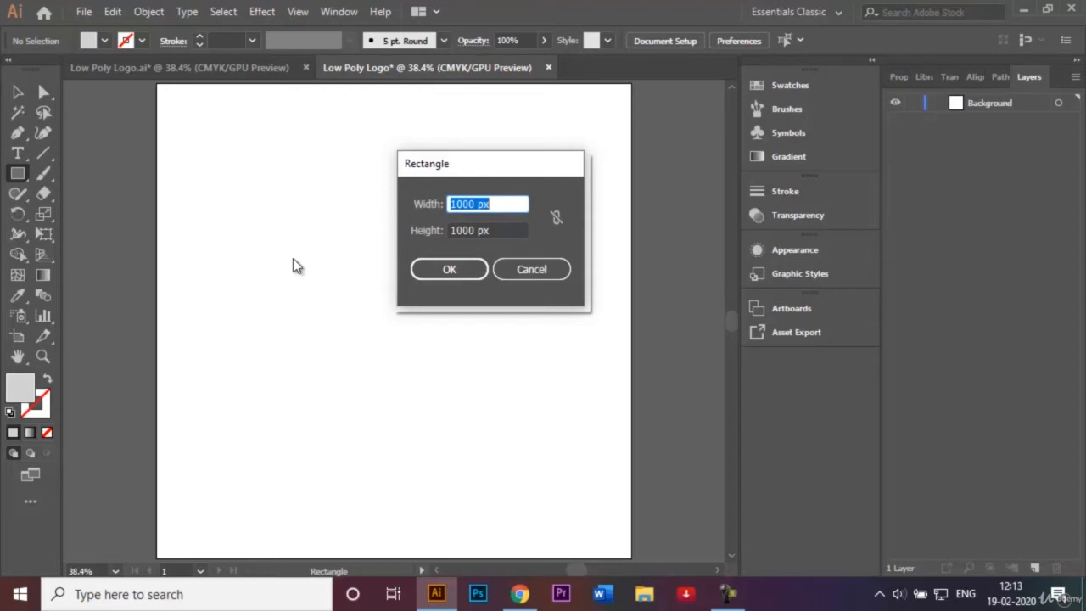
left_click(532, 269)
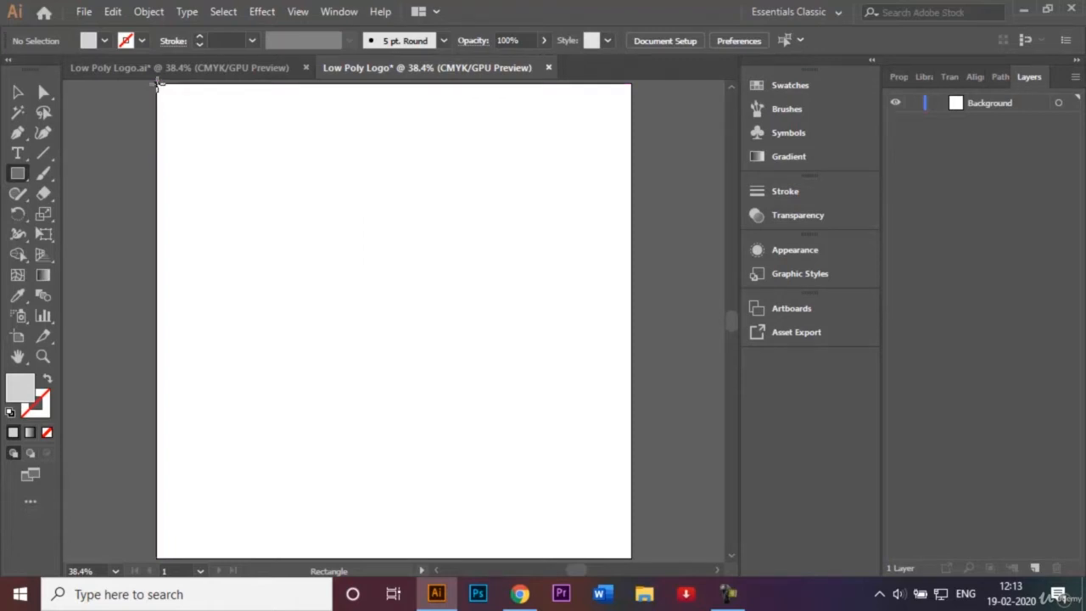
left_click_drag(159, 83, 630, 556)
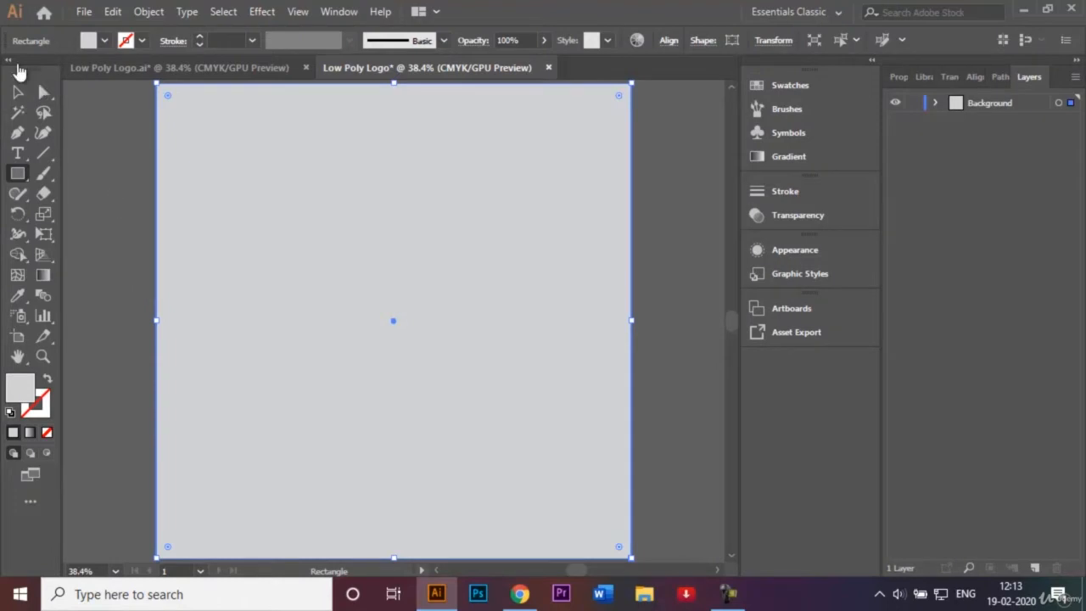
left_click(17, 92)
left_click(670, 196)
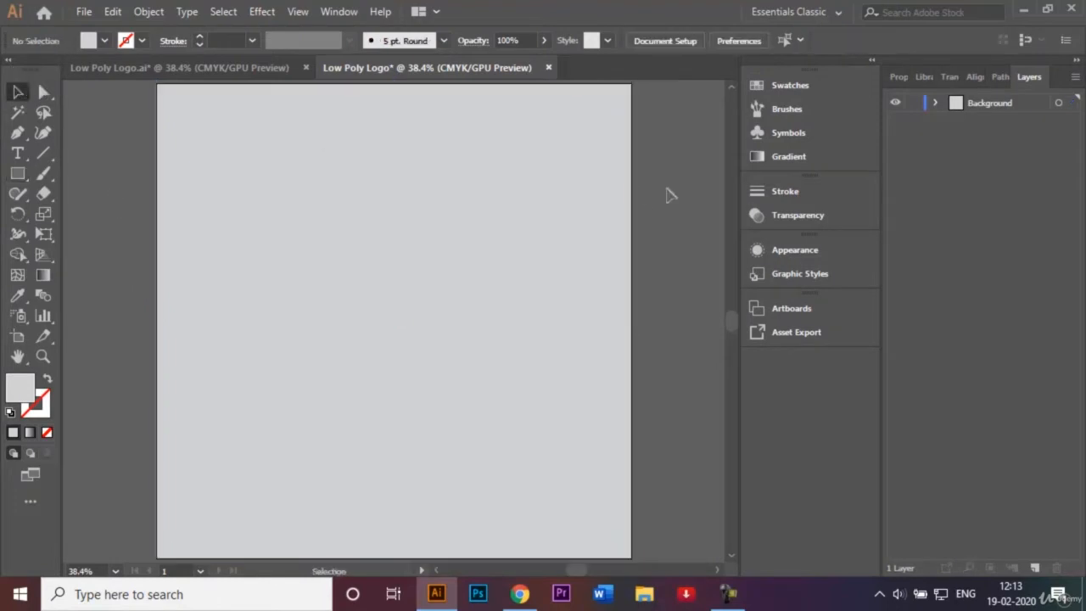
Lock the Background layer and look again at the finished C in Low Poly Logo.ai
left_click(913, 103)
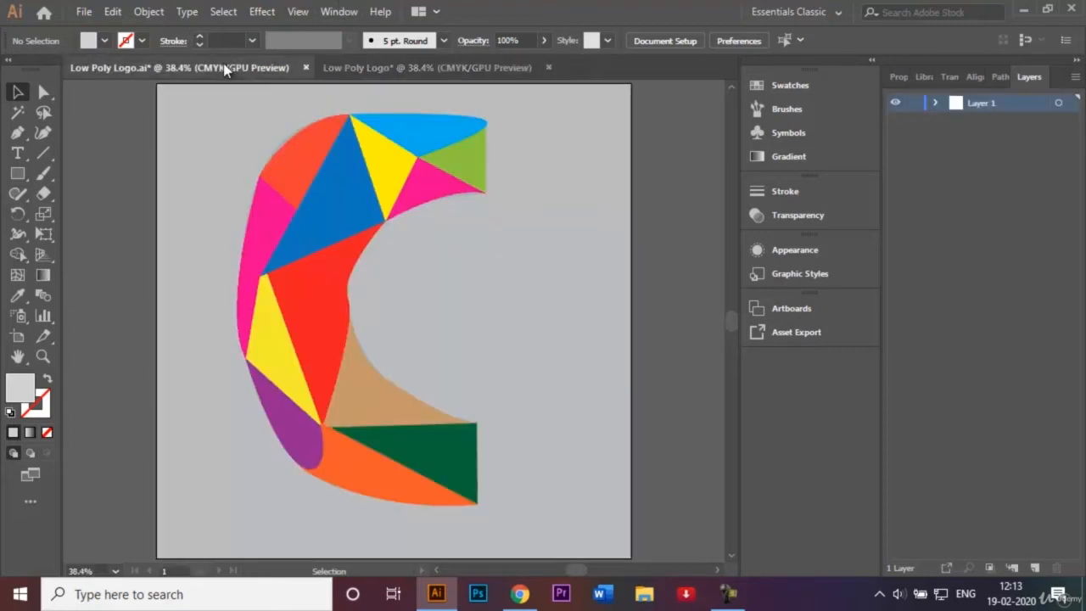
left_click(224, 65)
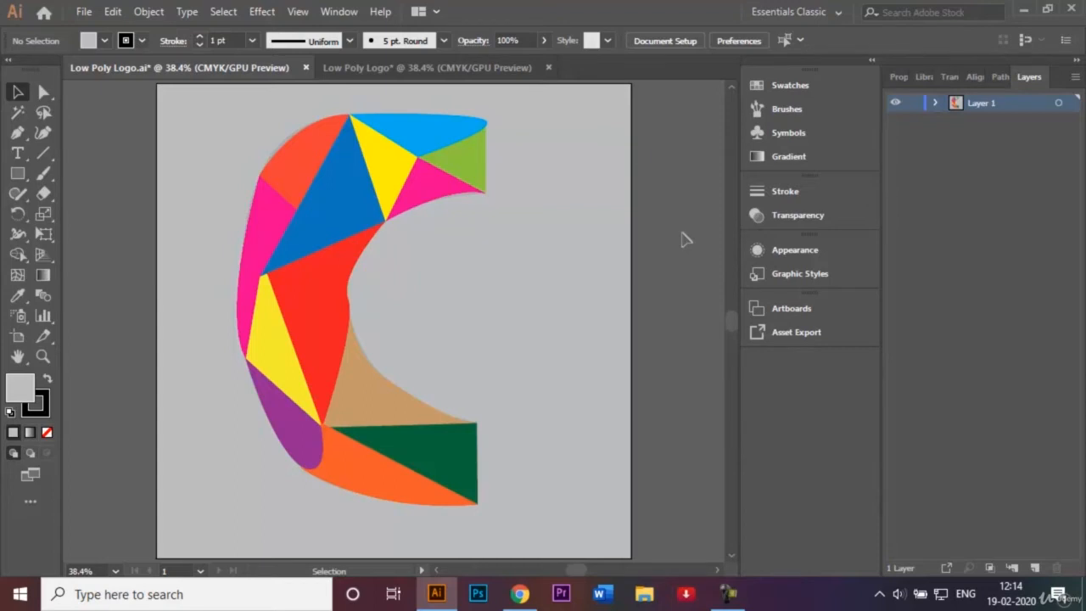
left_click(395, 74)
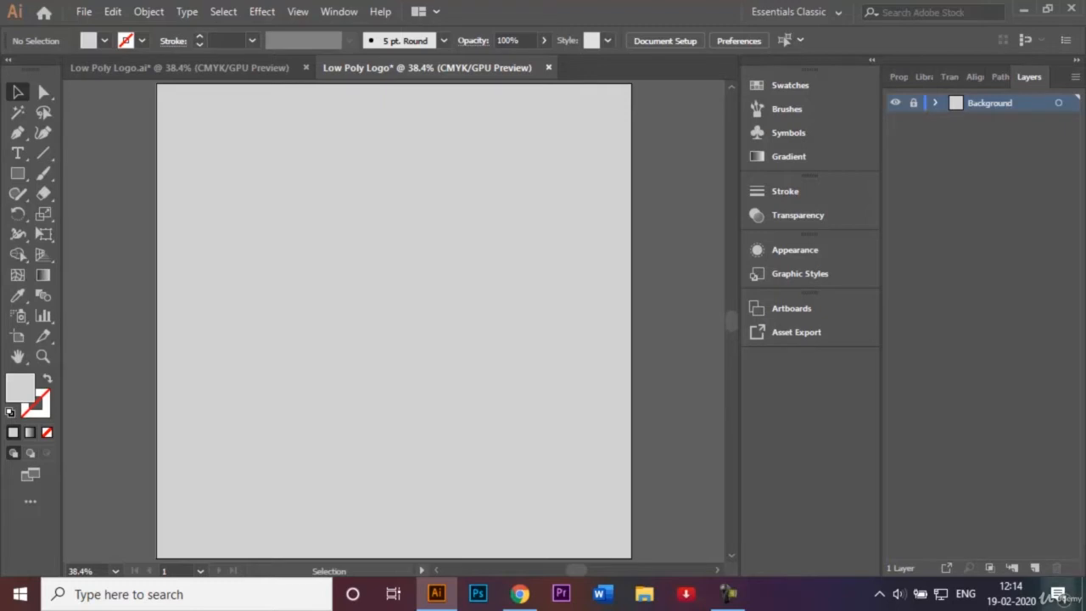
Create a new layer above Background and name it Text
left_click(1036, 570)
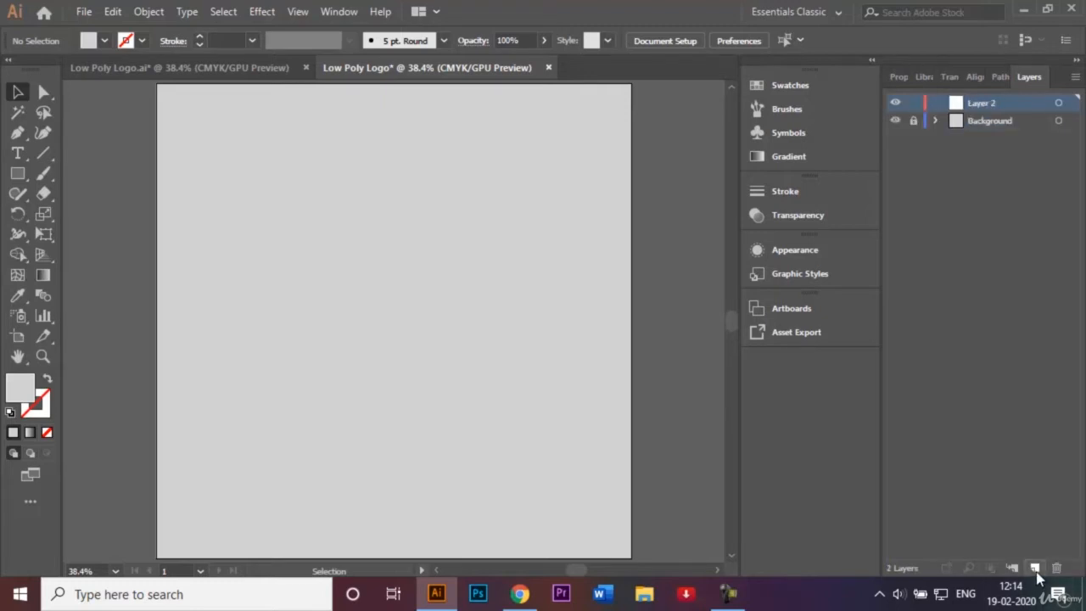
double_click(986, 104)
key("BackSpace")
type("Text")
key("Return")
Compare with the finished C in Low Poly Logo.ai, and give the Pen tool a mid-grey fill in the new document
left_click(185, 67)
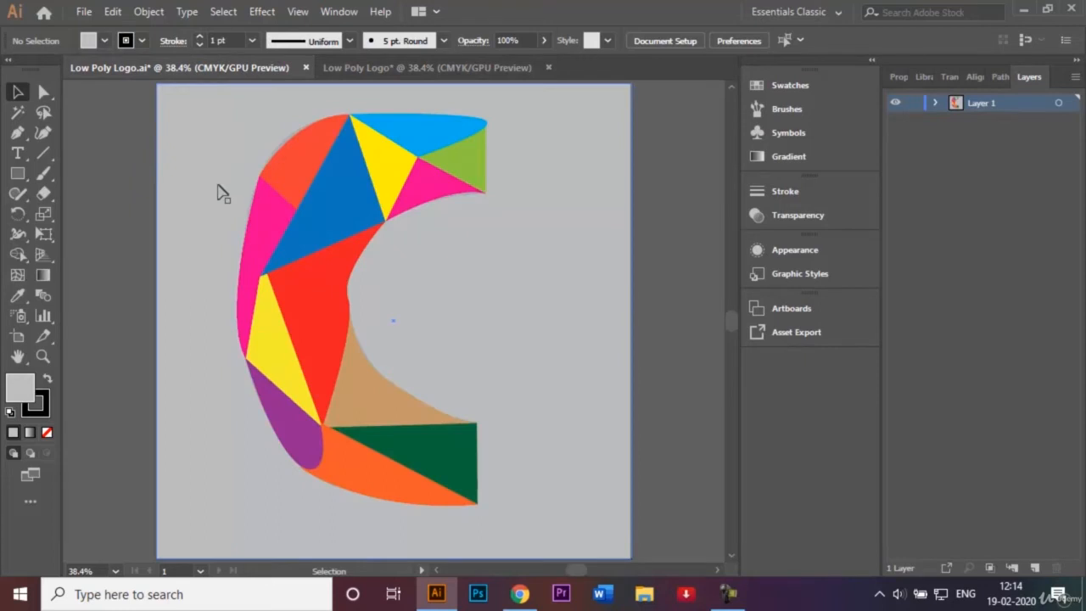
left_click(497, 67)
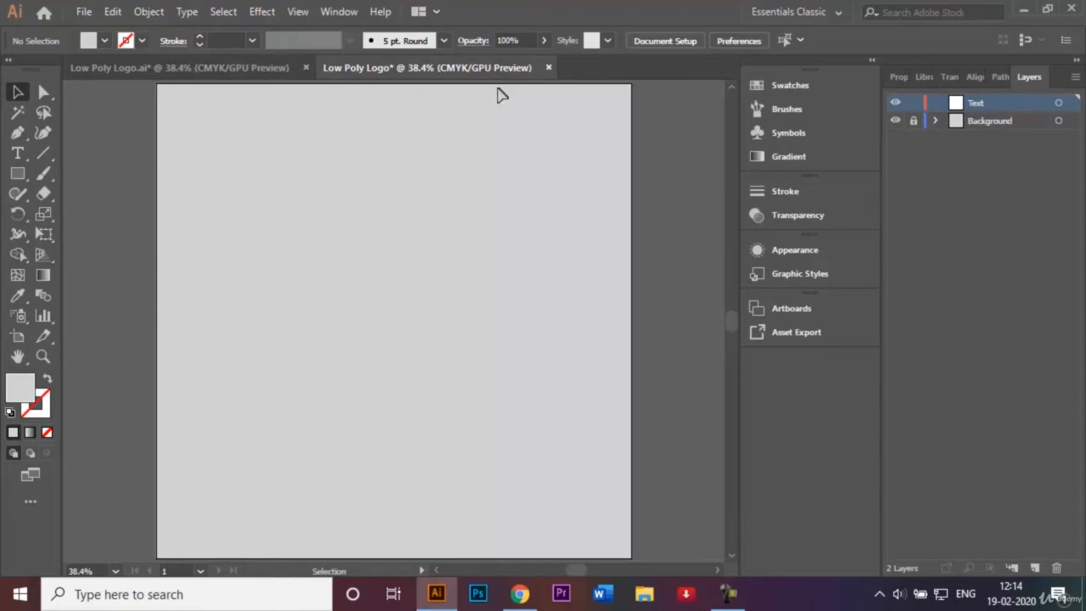
left_click(190, 58)
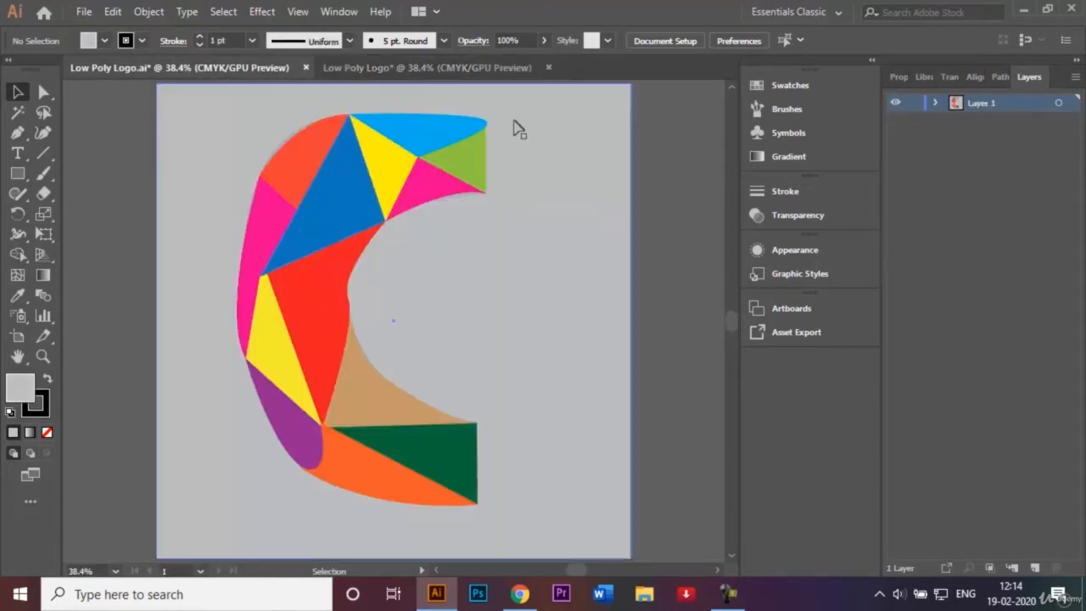
left_click(453, 67)
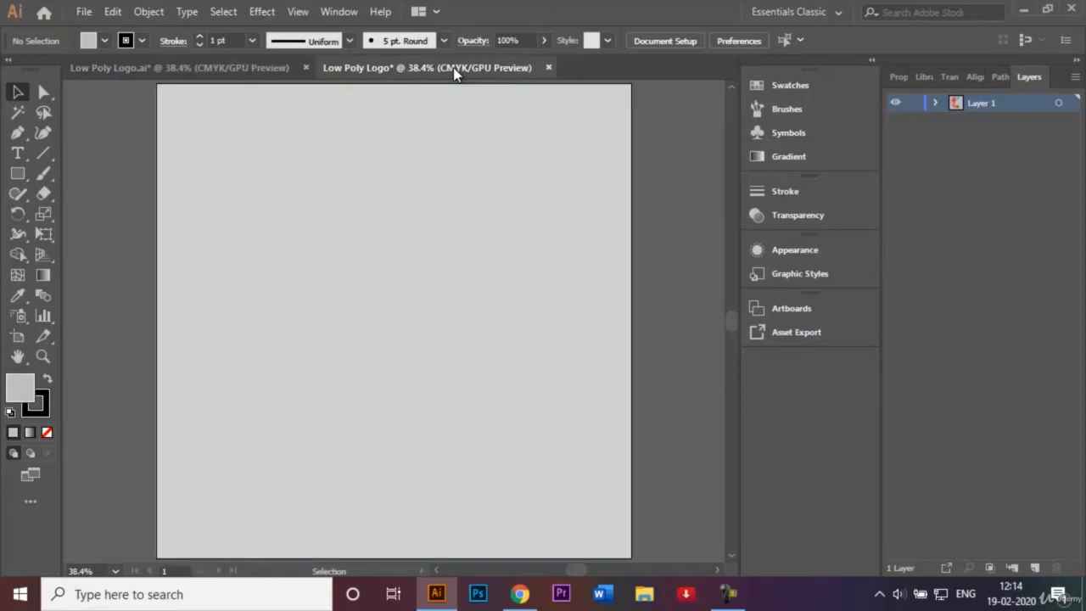
left_click(17, 134)
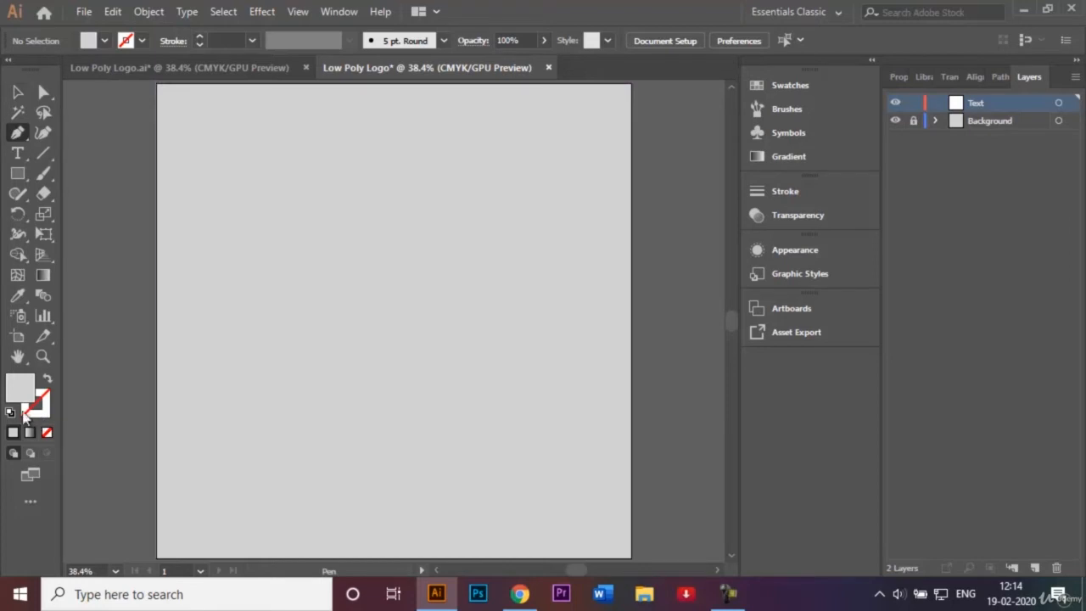
left_click(104, 41)
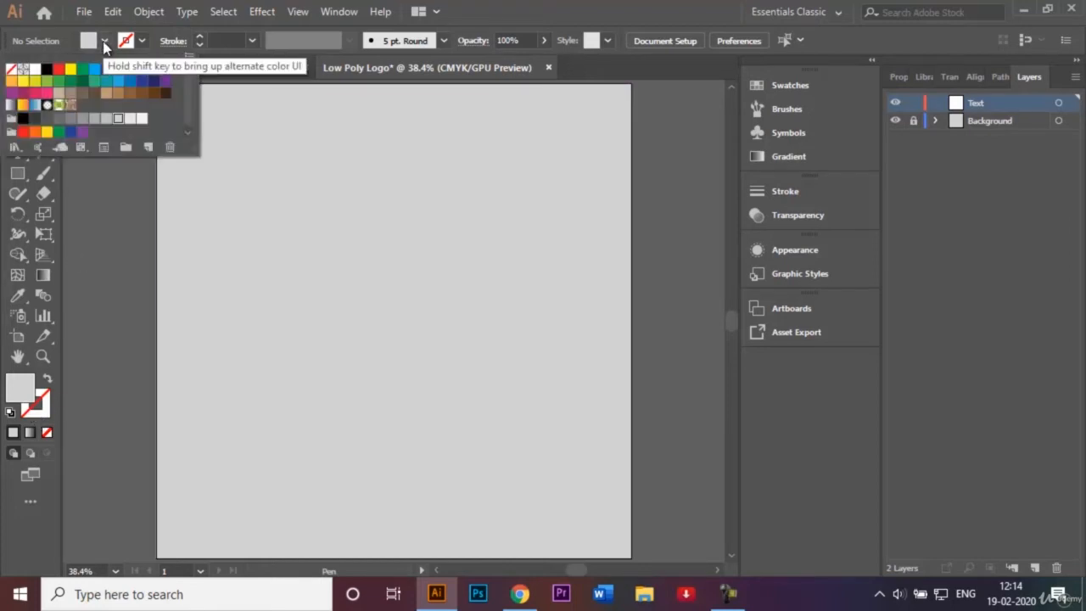
left_click(81, 120)
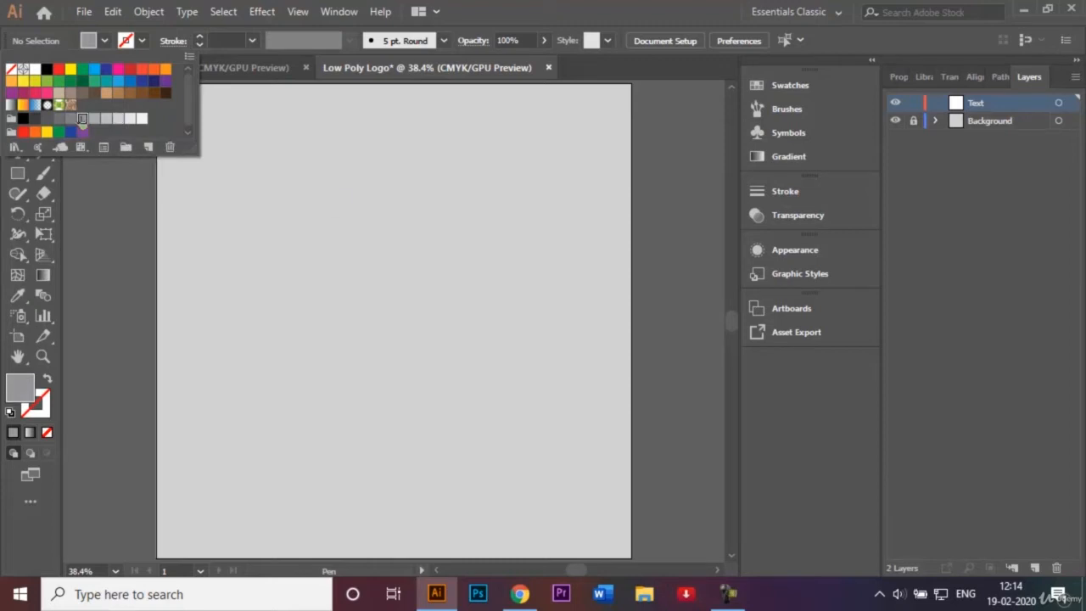
left_click(393, 224)
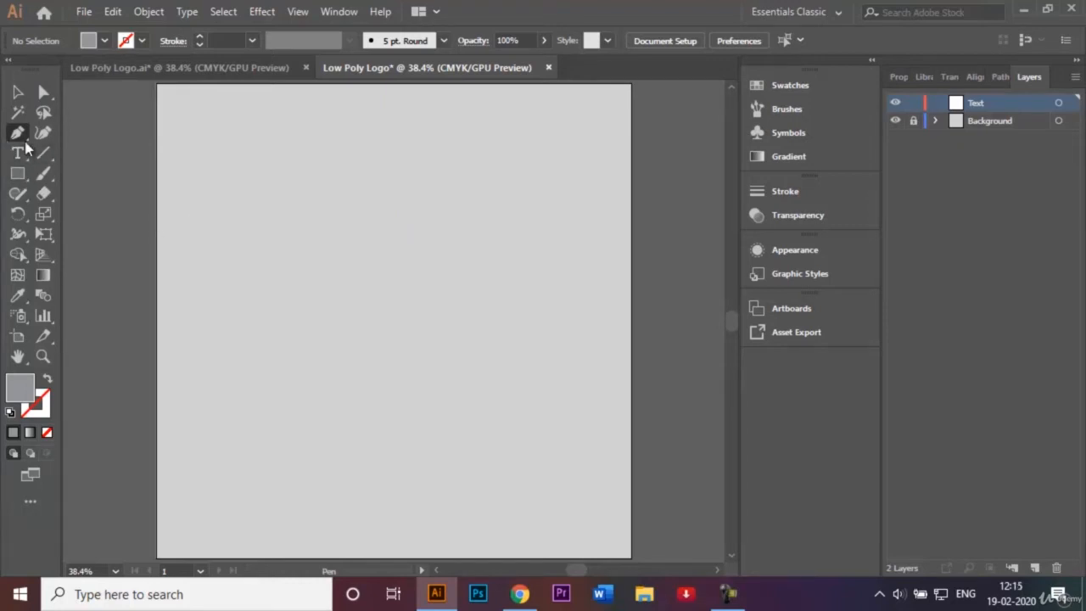
Draw the letter C's short vertical upper end, curved inner edge and short vertical lower end with the Pen tool
left_click(394, 168)
left_click(393, 220)
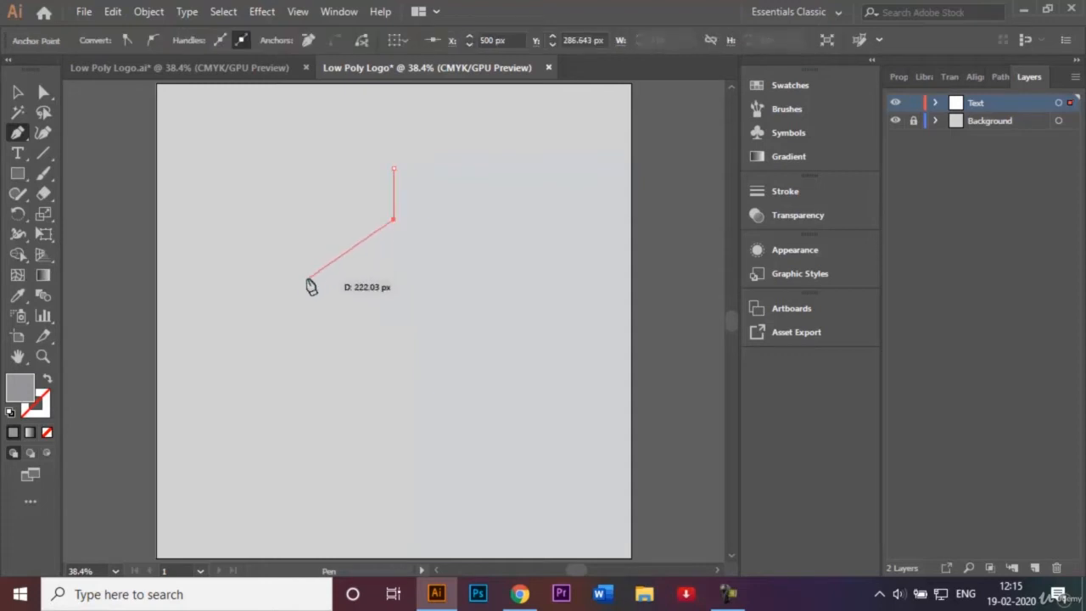
left_click_drag(300, 283, 298, 339)
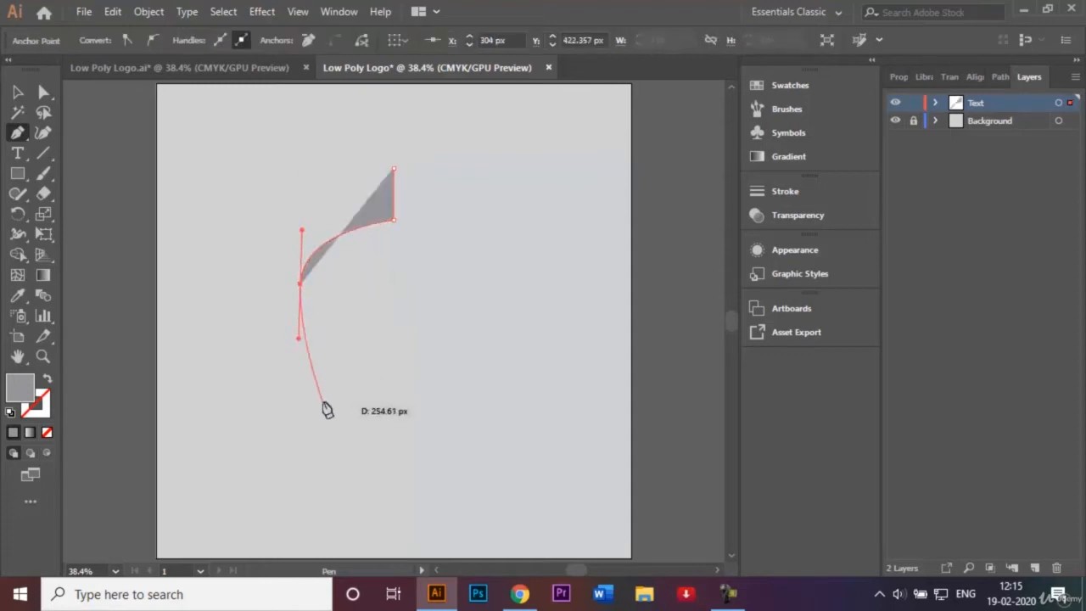
left_click_drag(328, 406, 371, 406)
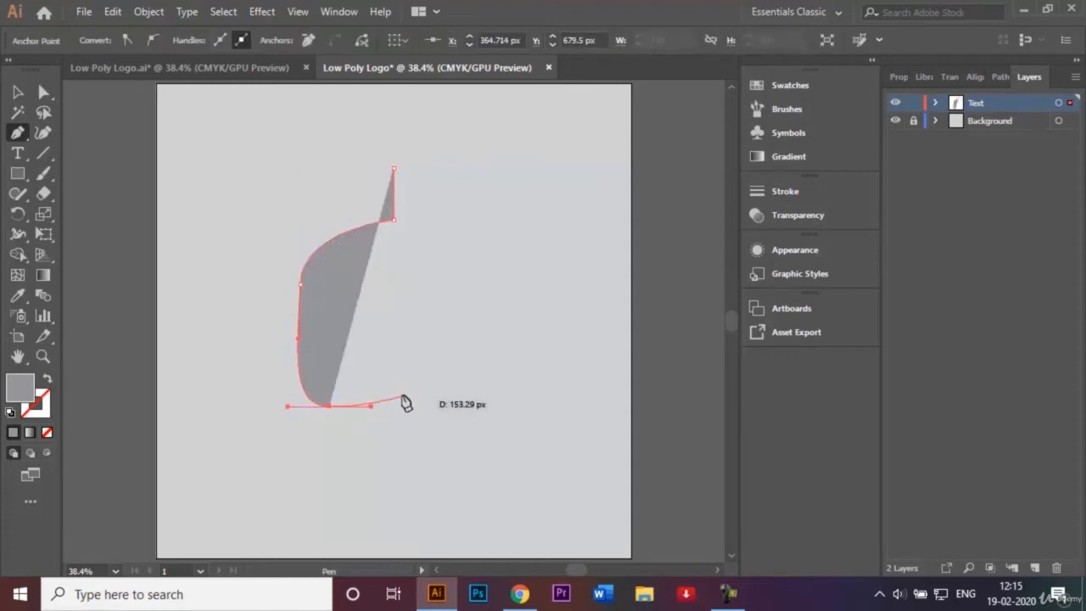
left_click(403, 396)
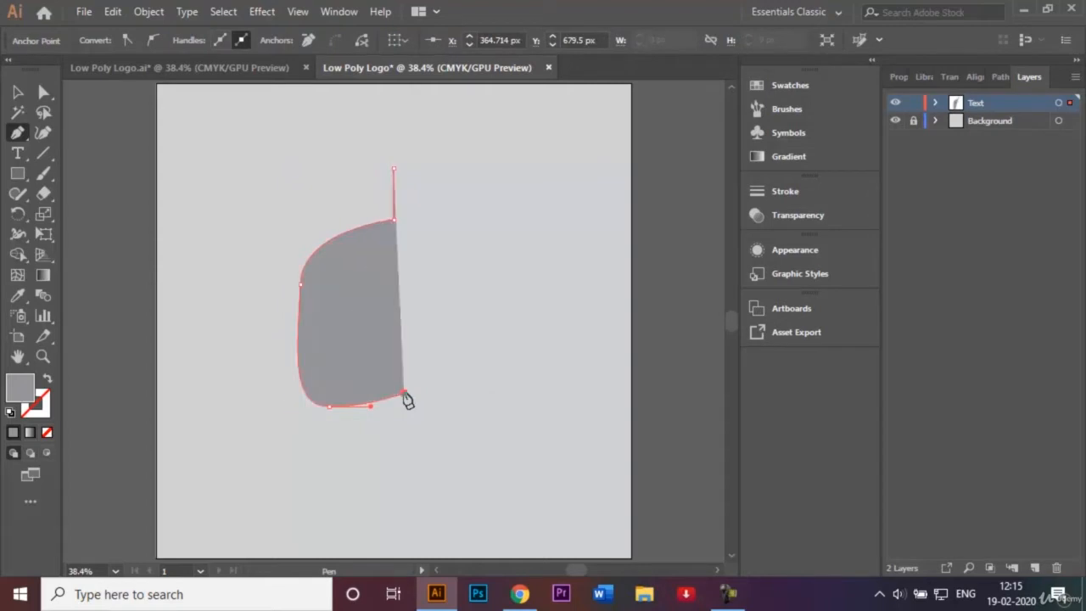
left_click(404, 449)
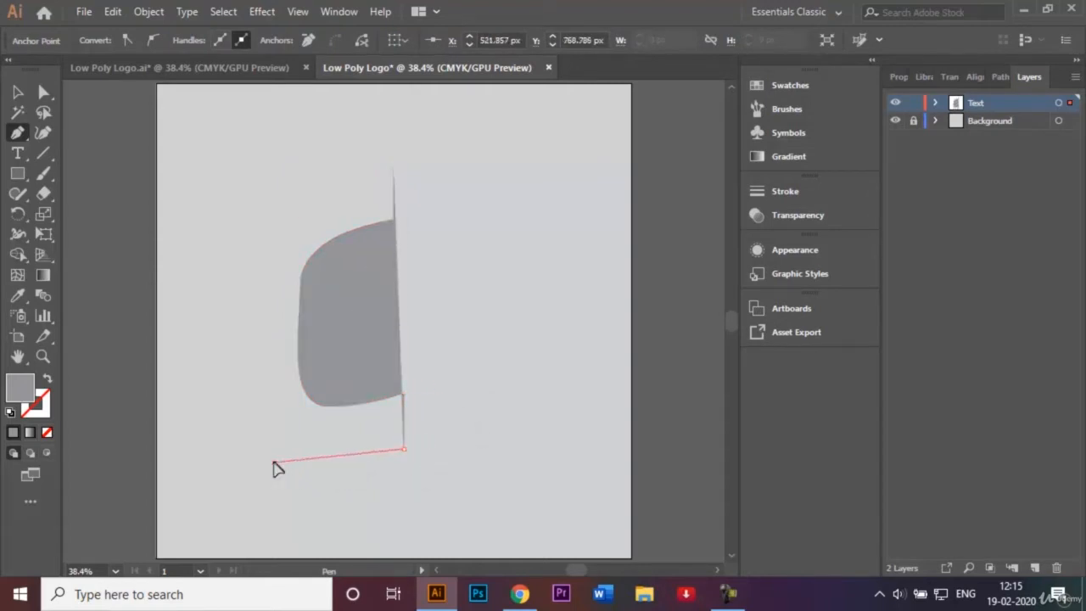
Close the C with a curved outer edge running around its bottom, left side and top to the starting point, and deselect it
left_click_drag(274, 464, 246, 443)
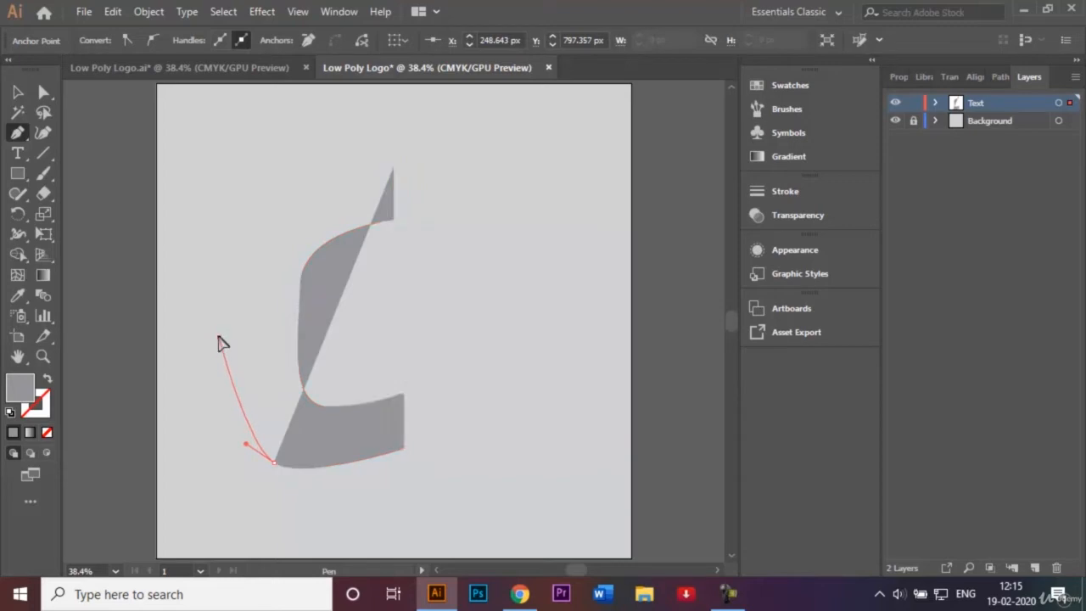
left_click_drag(218, 337, 280, 153)
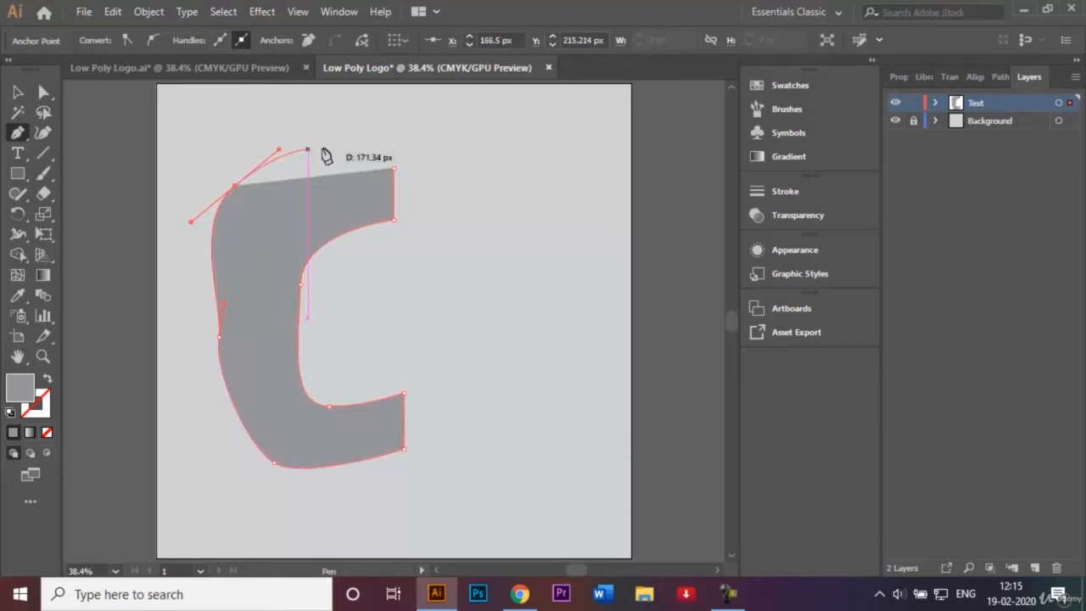
left_click(392, 169)
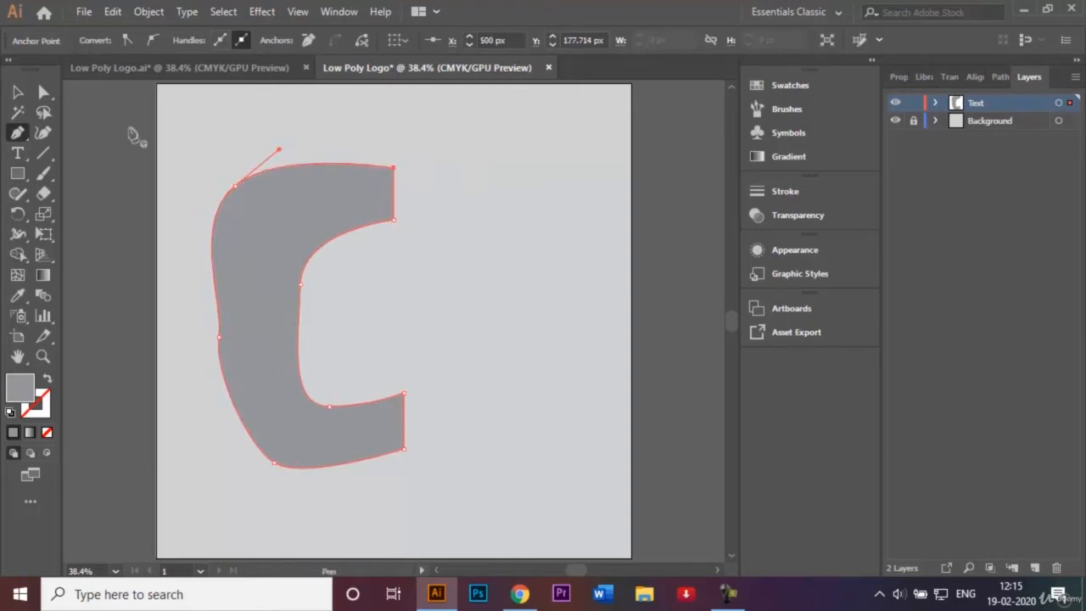
left_click(18, 92)
left_click(354, 134)
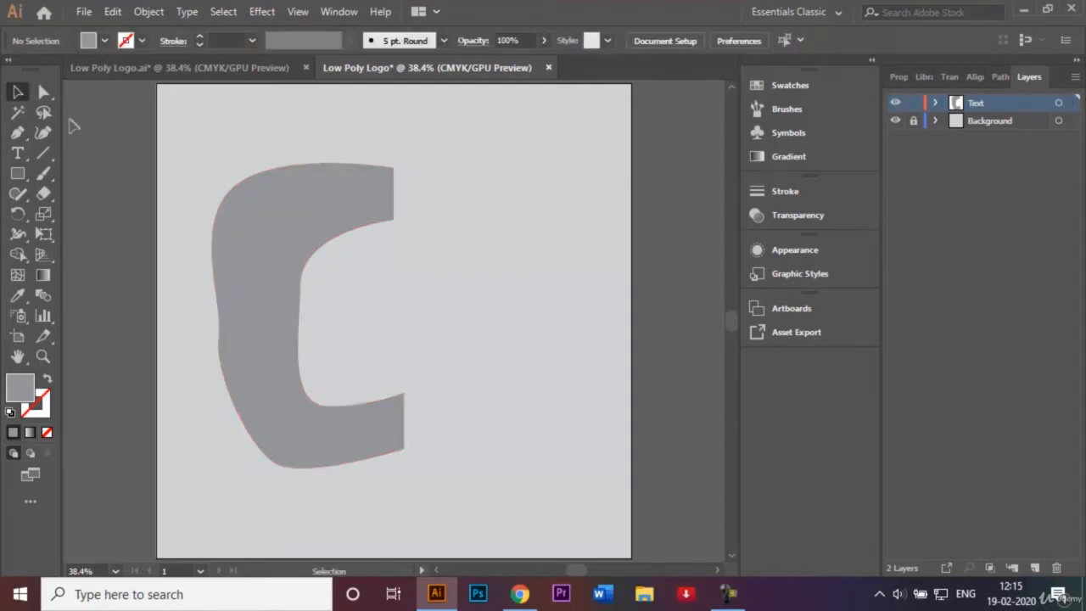
Bulge the C's outer left edge outward by moving its middle anchor up and left to about X 96, Y 438 px
left_click(44, 91)
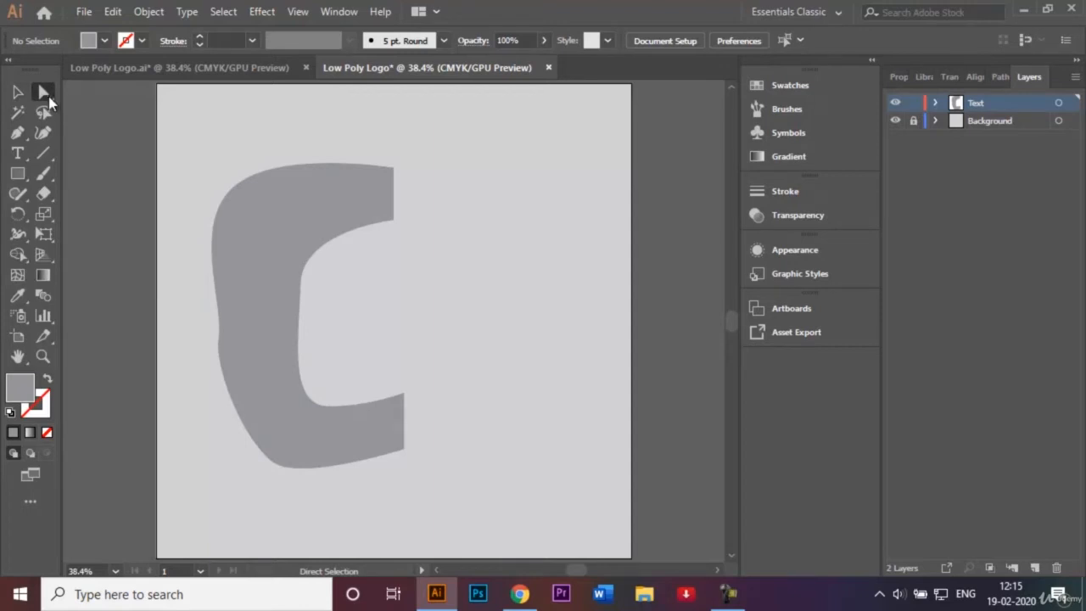
left_click(280, 299)
left_click(220, 336)
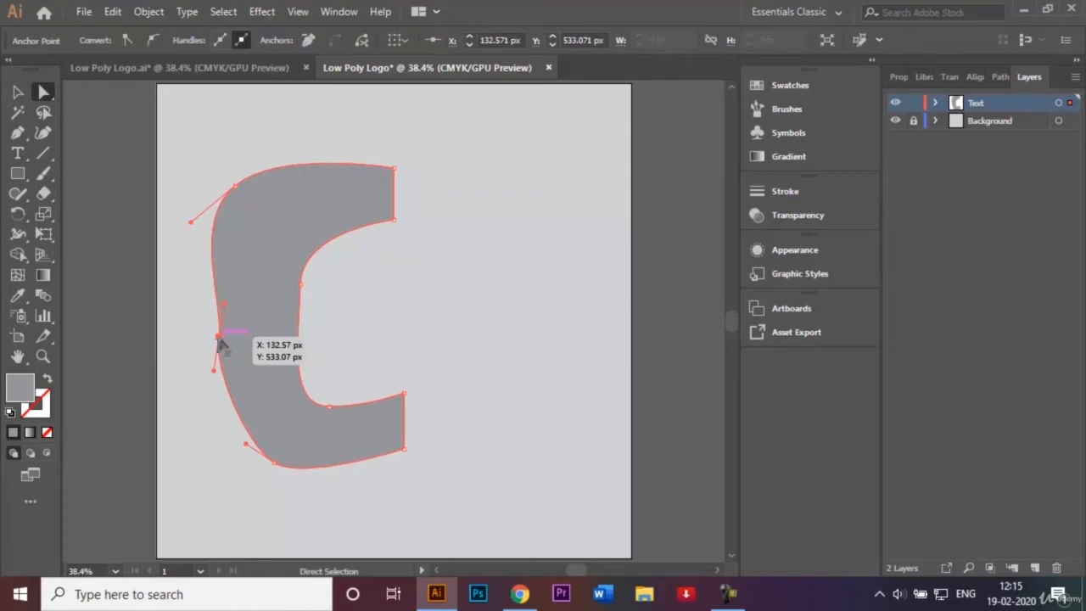
left_click_drag(223, 340, 203, 297)
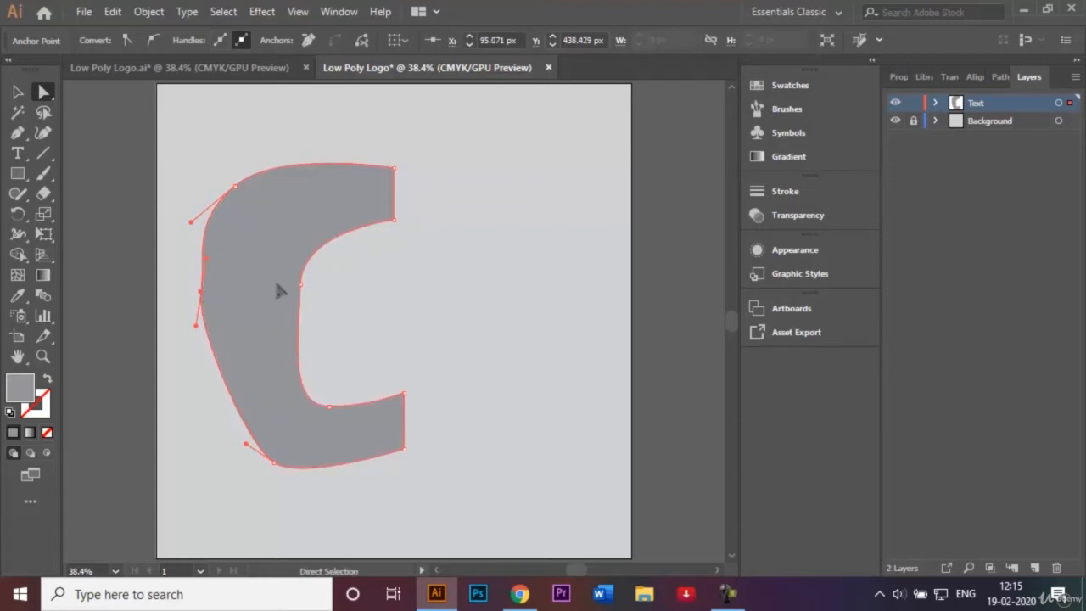
Reshape the C's curves: upper inner anchor to about X 279, Y 378 px, lower inner anchor slightly up, left outer anchor slightly inward
left_click(301, 285)
left_click_drag(304, 290, 272, 273)
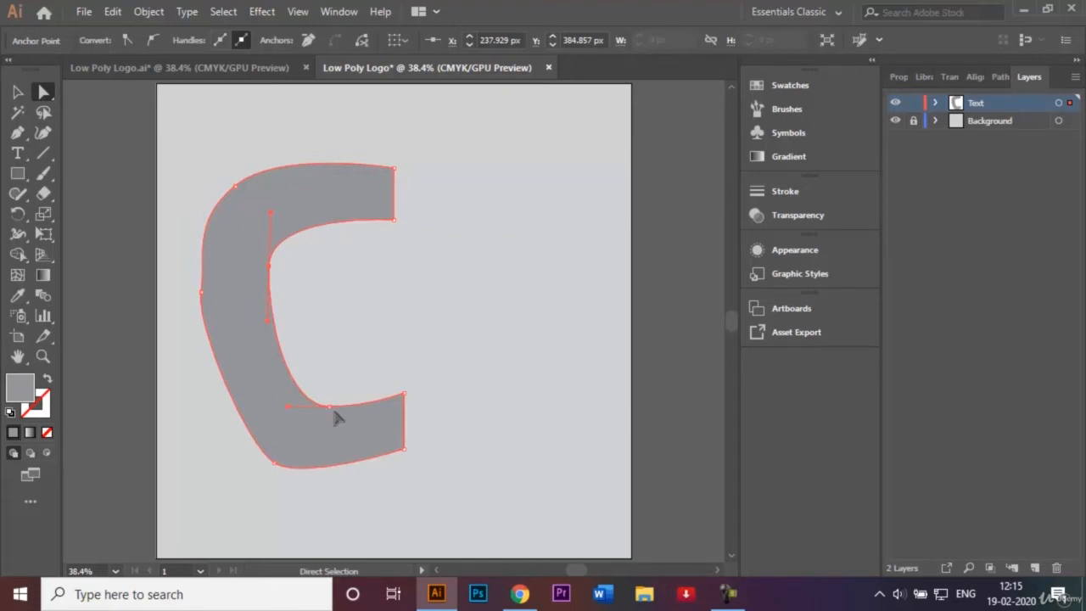
left_click_drag(332, 405, 336, 396)
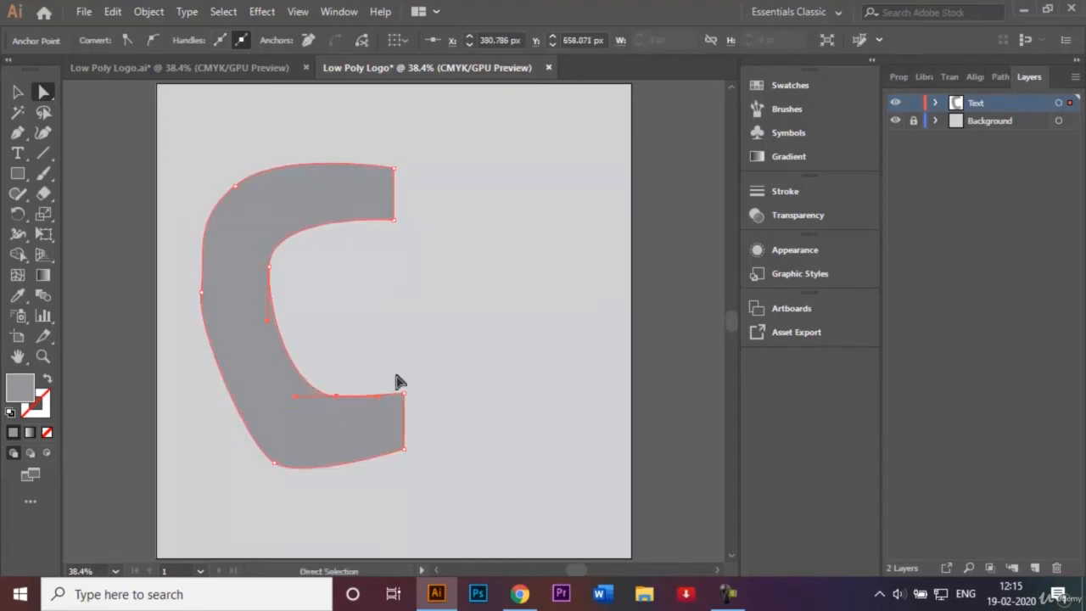
mouse_move(270, 268)
left_mouse_down()
mouse_move(277, 255)
mouse_move(290, 260)
left_mouse_up()
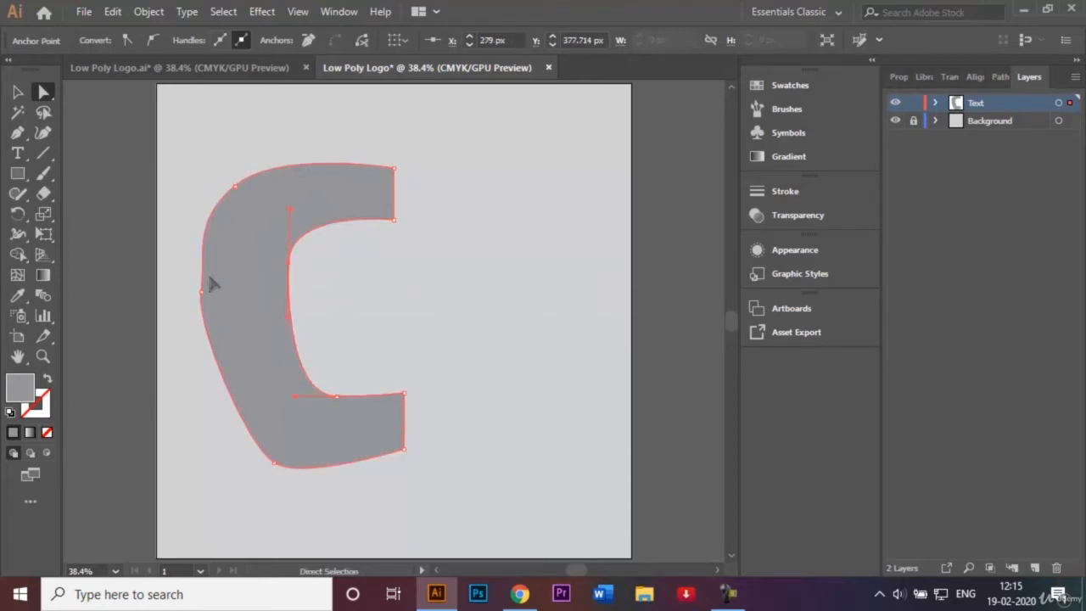
left_click_drag(202, 291, 213, 287)
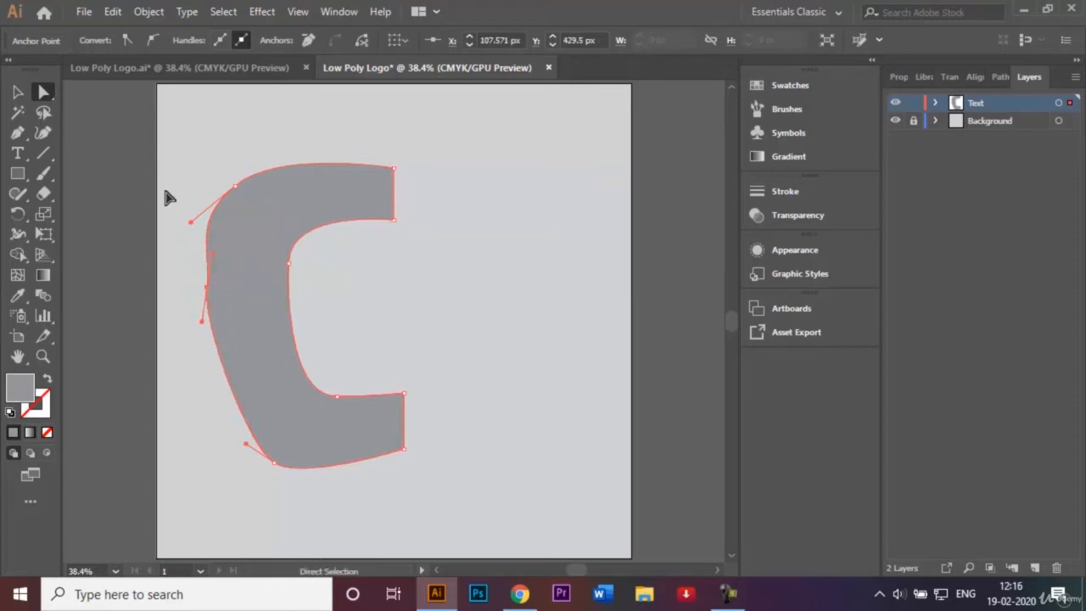
Move the whole C to the right, closer to the middle of the artboard, and deselect it
left_click(20, 92)
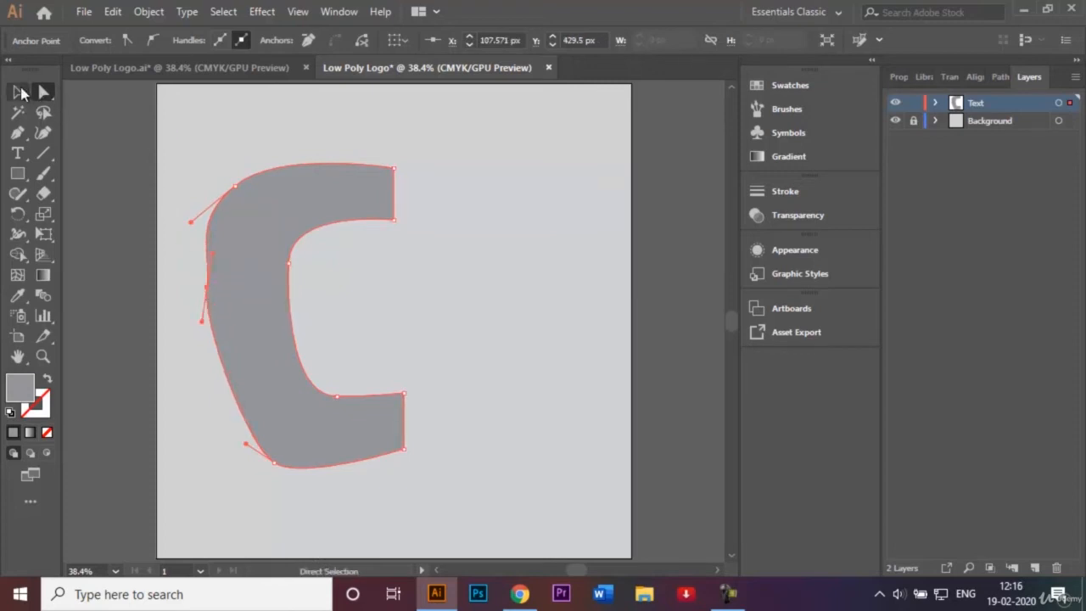
left_click(456, 182)
left_click_drag(344, 188, 388, 193)
left_click(495, 213)
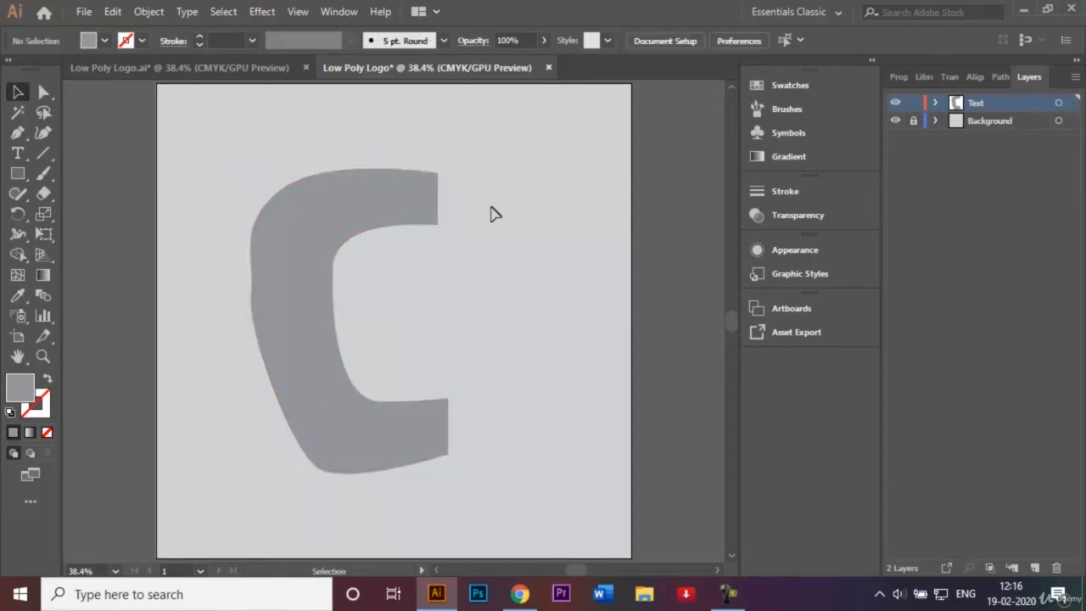
Compare with the finished C in Low Poly Logo.ai, and give the Pen tool a CMYK Blue fill in the new document
left_click(201, 67)
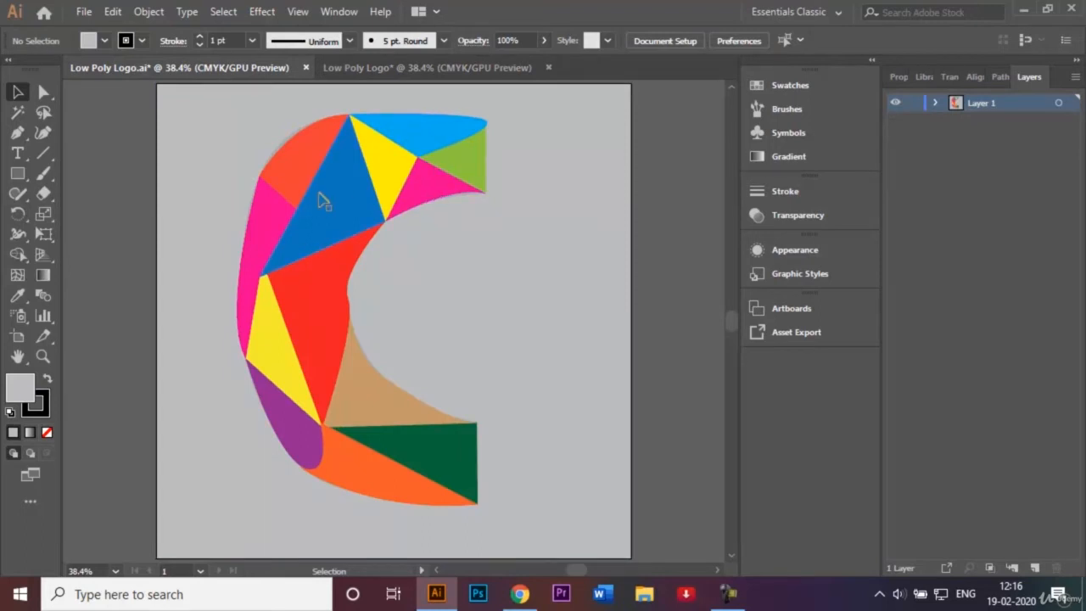
left_click(426, 63)
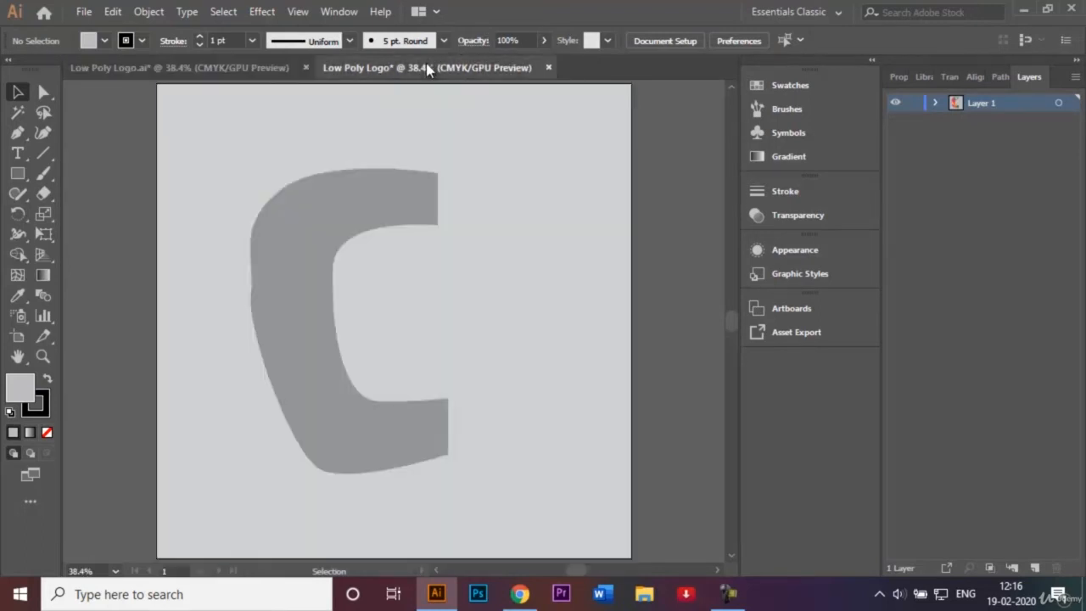
left_click(18, 134)
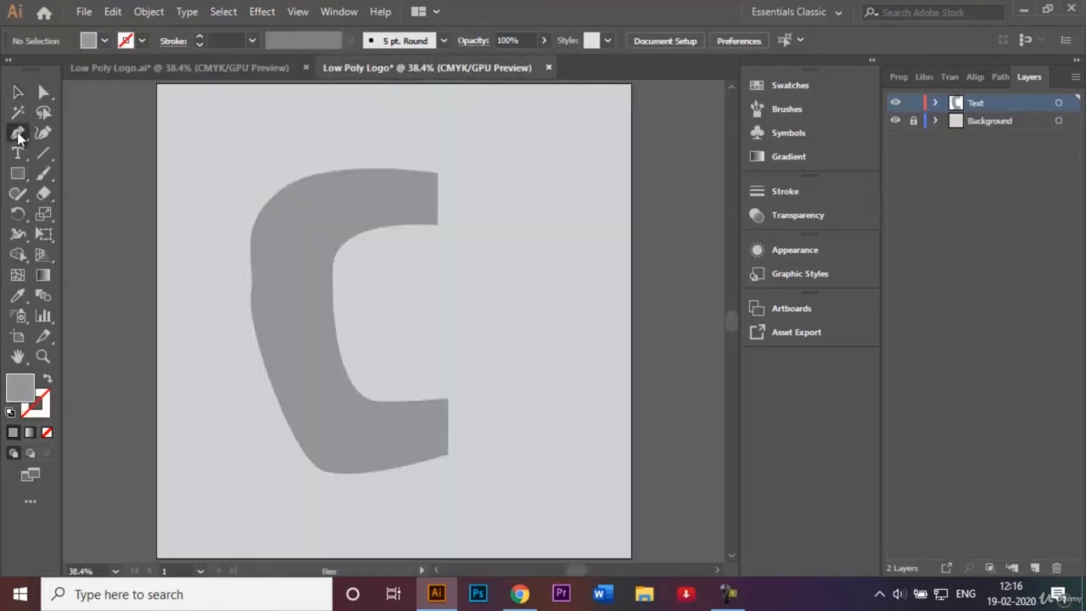
left_click(104, 42)
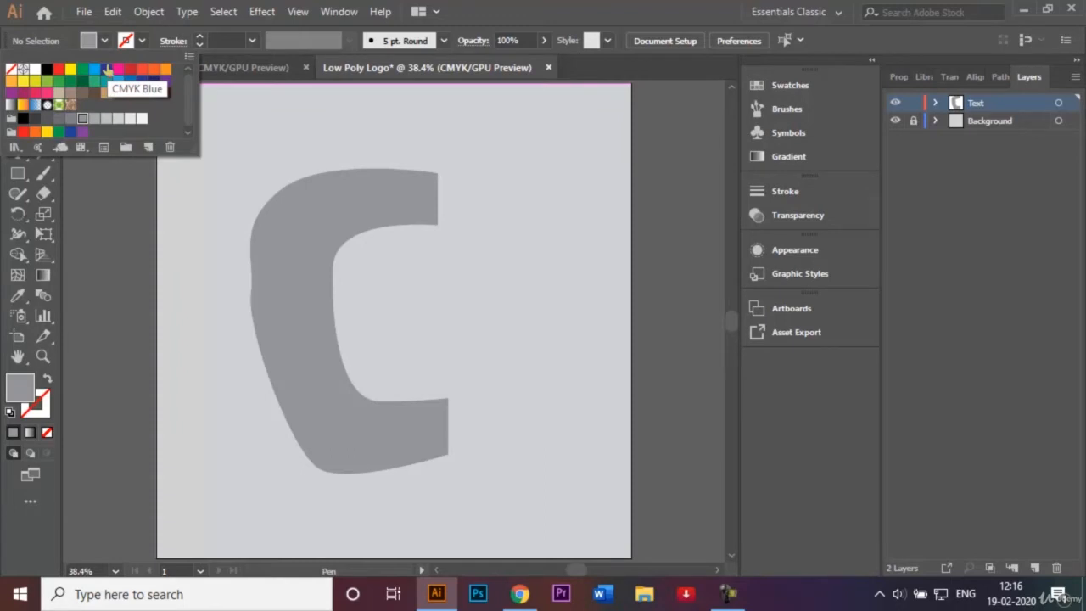
left_click(106, 69)
left_click(282, 131)
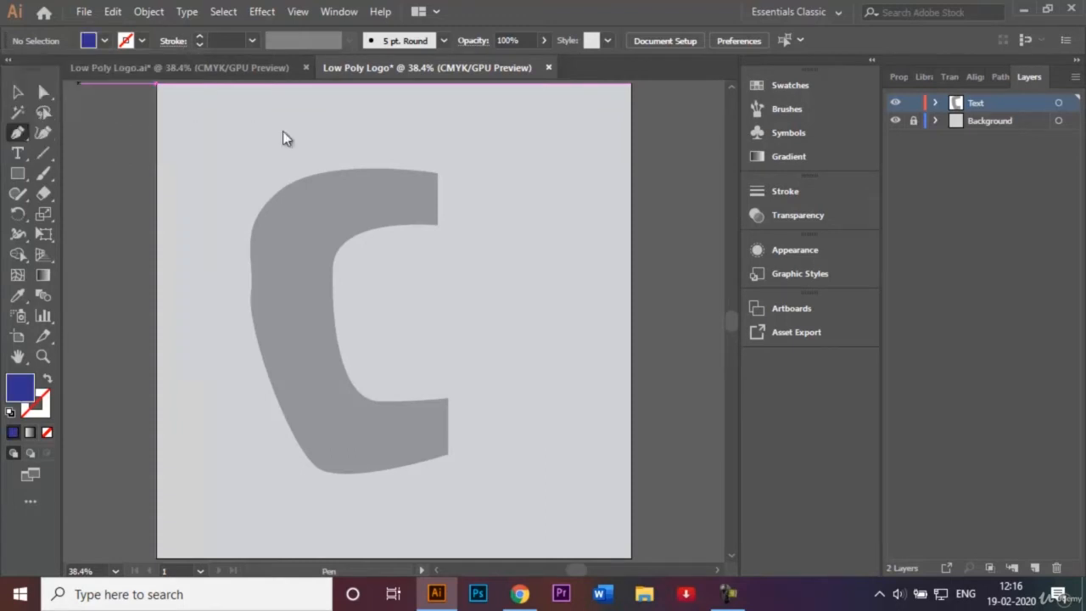
Draw a blue triangle from the two corners of the C's upper end to a point inside its upper arm, and deselect it
left_click(438, 174)
left_click(438, 224)
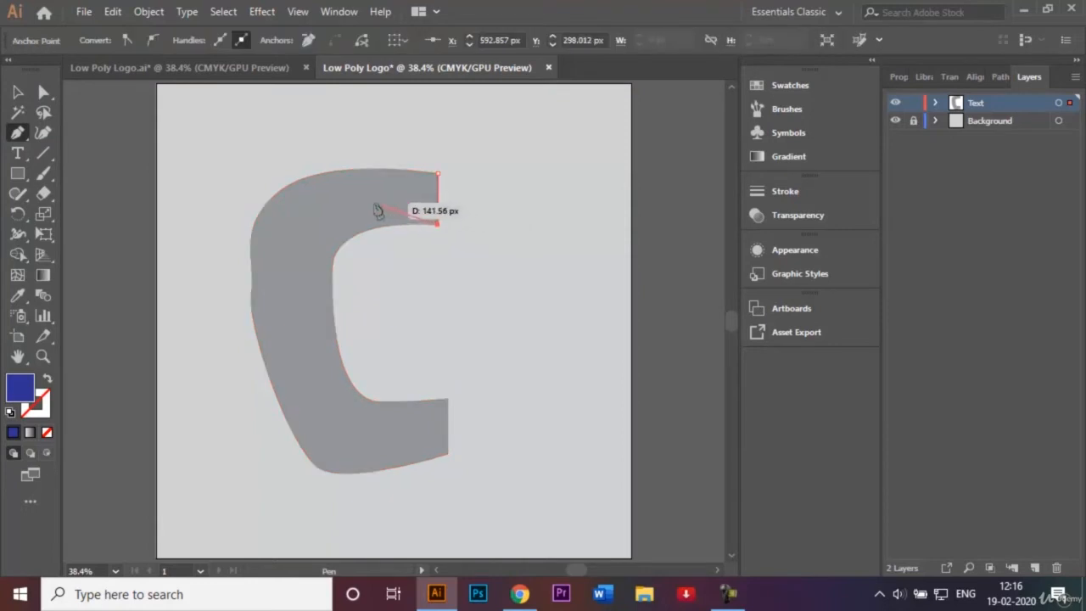
left_click(308, 205)
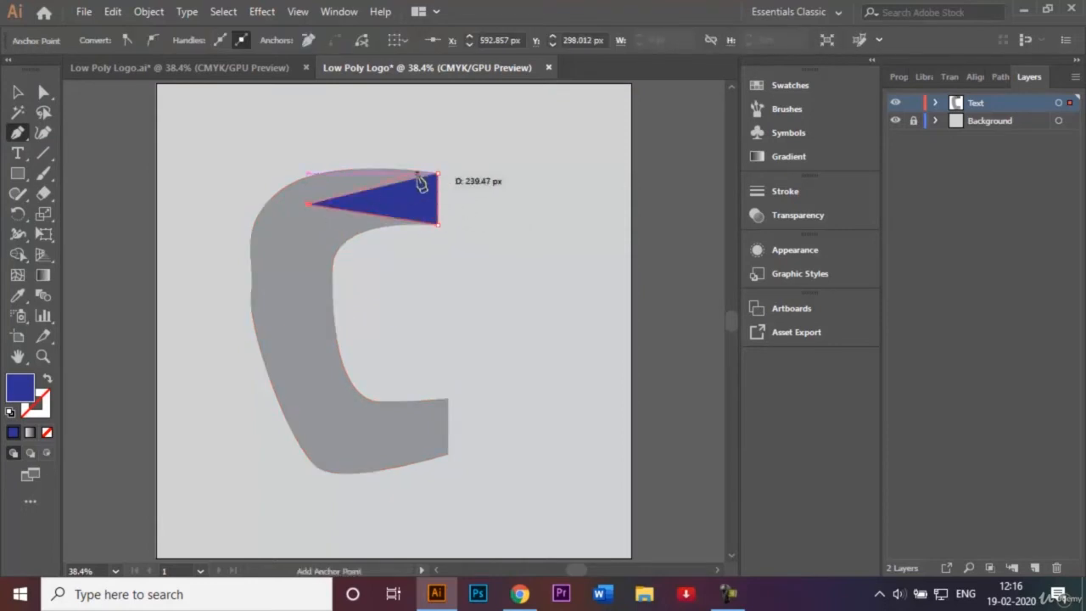
left_click(437, 175)
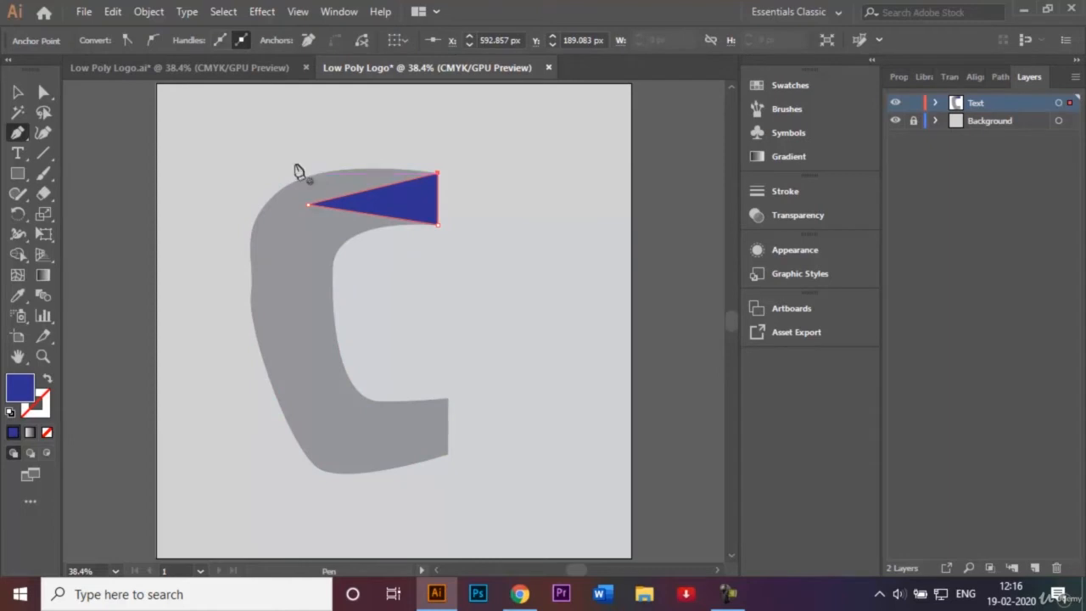
left_click(18, 92)
left_click(238, 121)
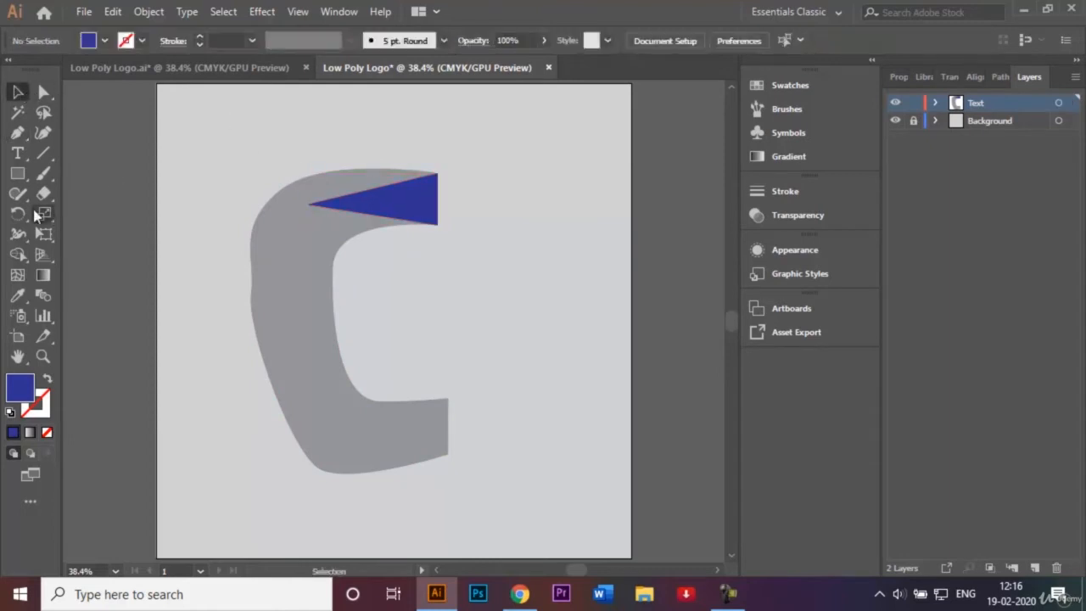
Draw a second blue facet above the triangle, from its inner tip to the outer edge and along the C's top curve to the end corner
left_click(17, 133)
left_click(437, 174)
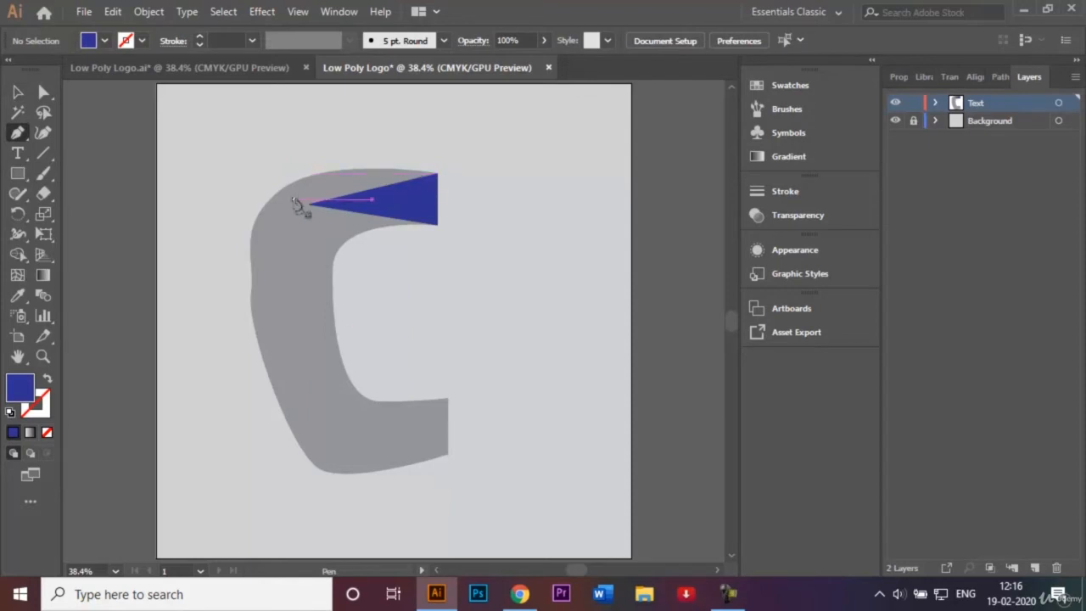
left_click(308, 204)
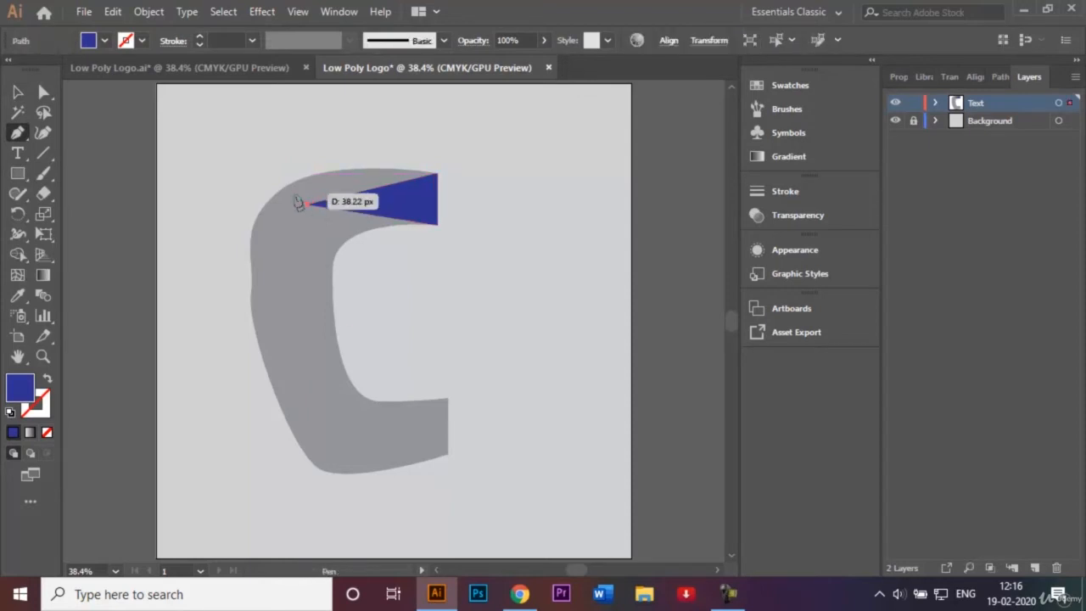
left_click(285, 186)
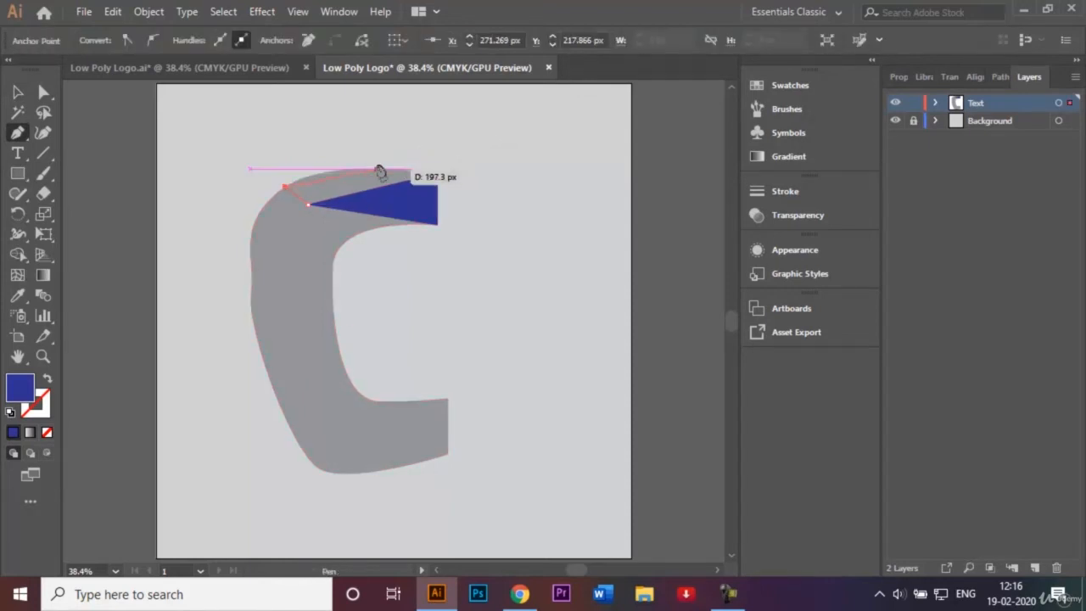
left_click_drag(357, 169, 398, 172)
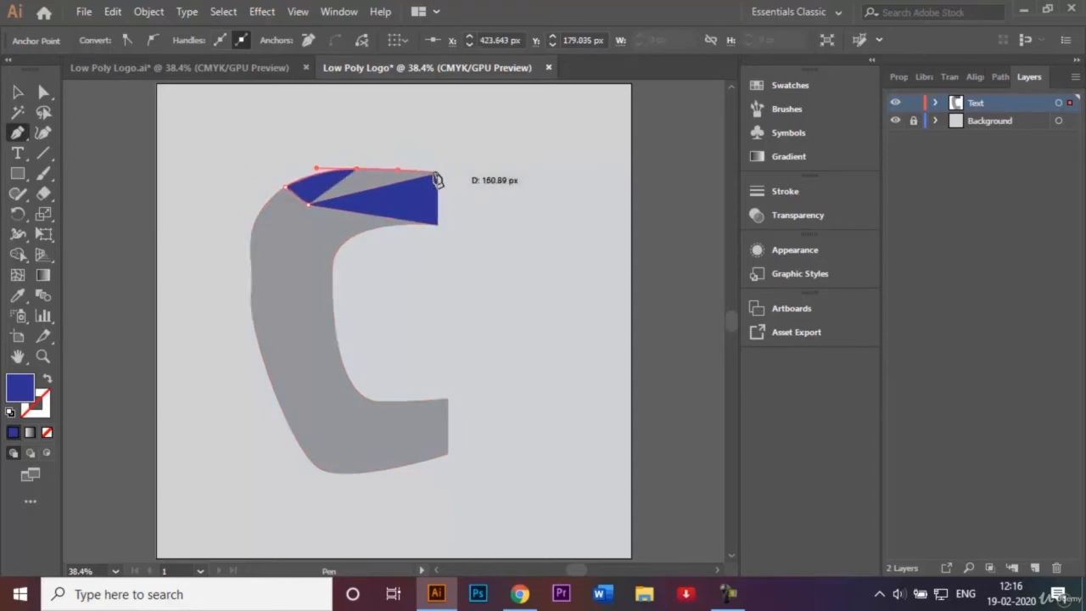
left_click(436, 175)
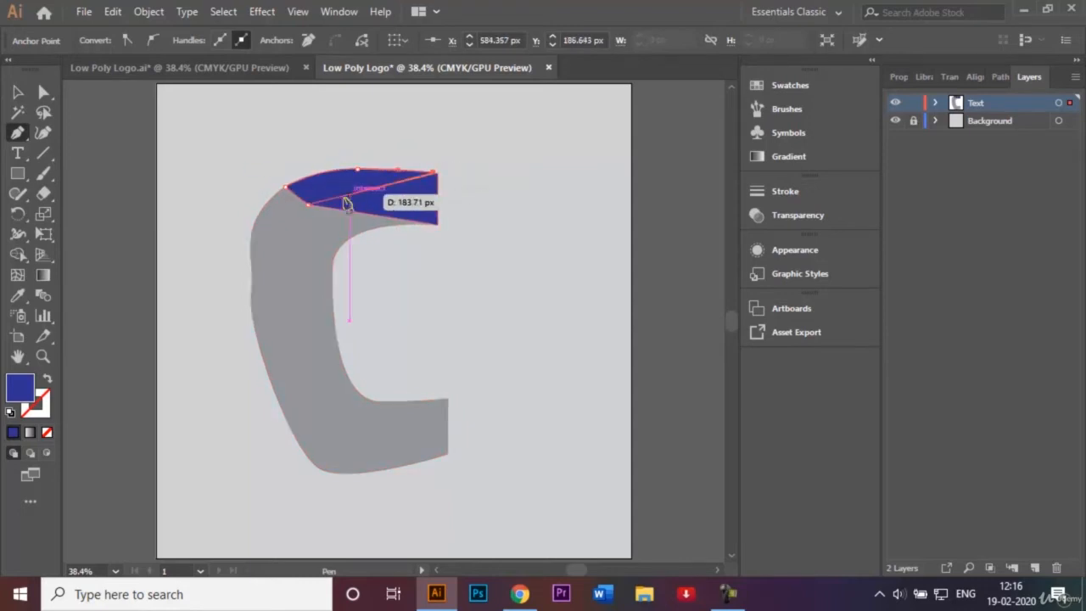
left_click(308, 205)
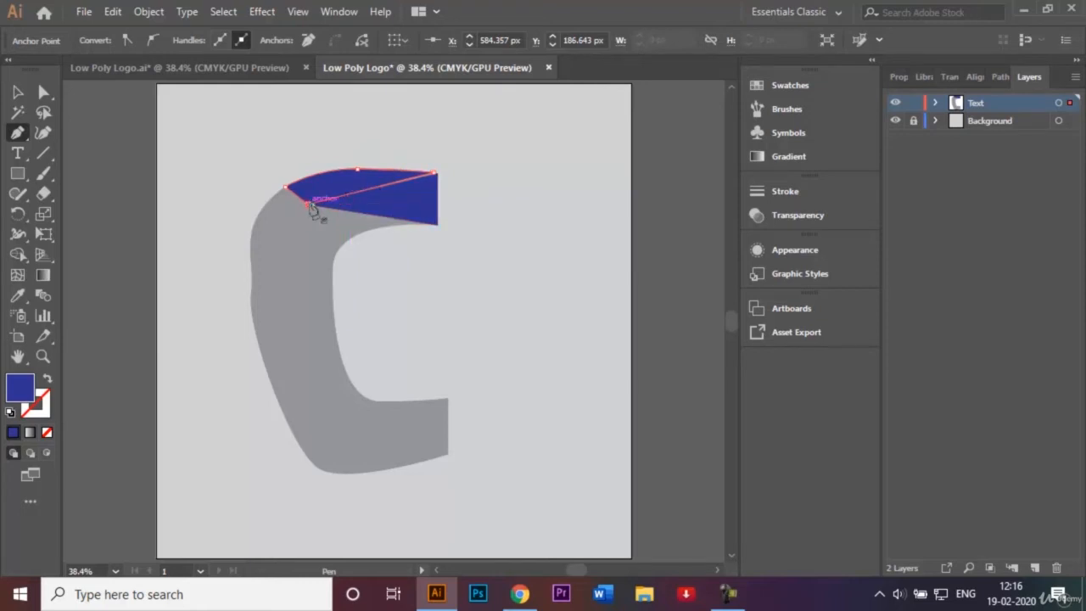
Move the second facet's end anchor onto the triangle's upper outer corner to close the gap between them, and deselect it
left_click(45, 92)
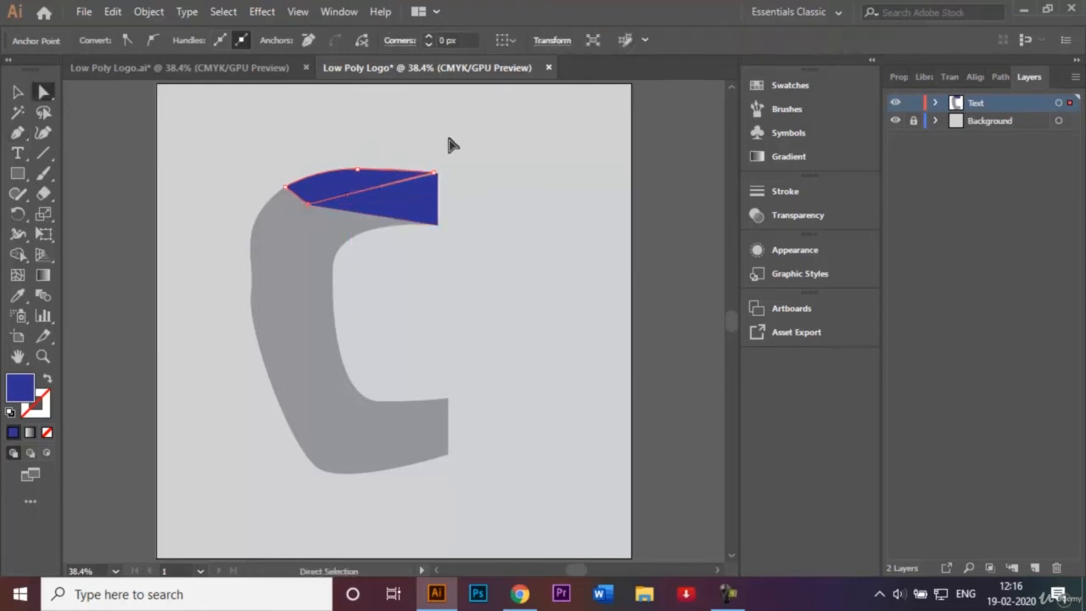
left_click(447, 130)
left_click(422, 172)
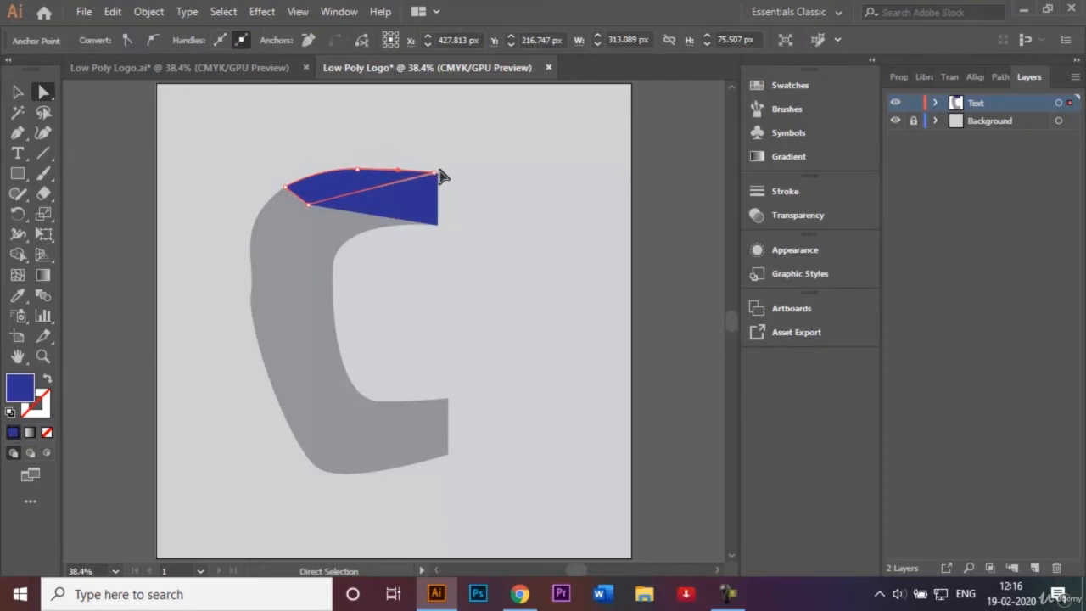
left_click_drag(440, 175, 437, 173)
key("ctrl+equal")
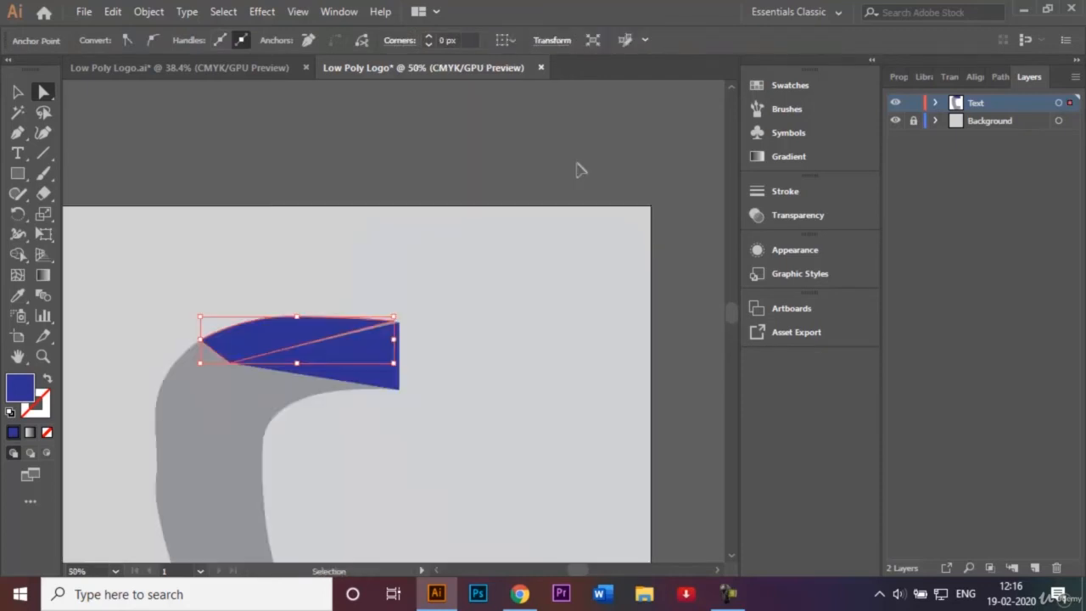
key("ctrl+equal")
key("ctrl+equal")
key("ctrl+equal")
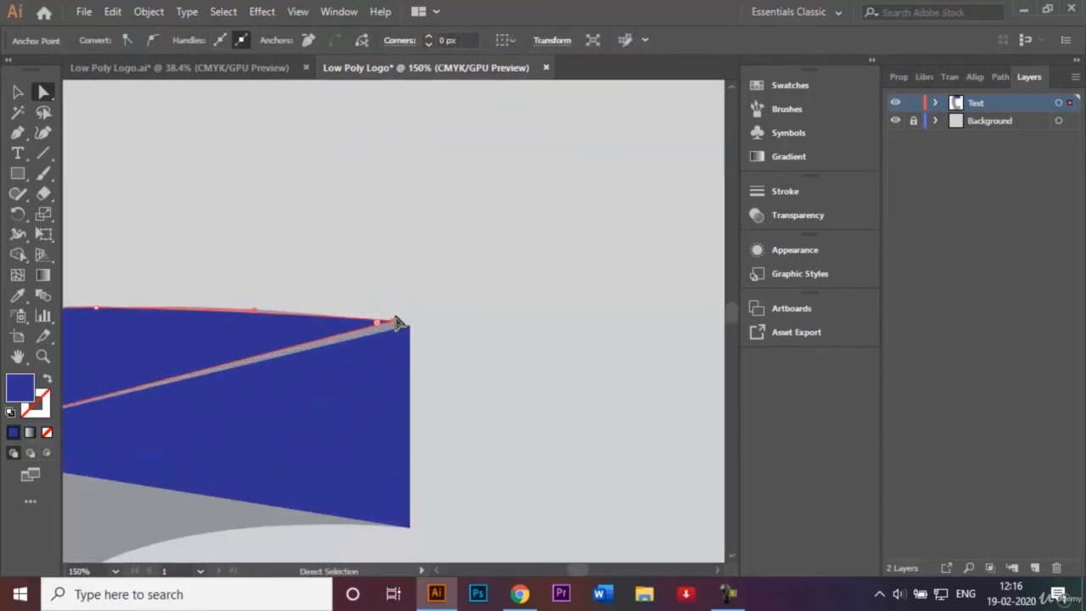
left_click(394, 323)
left_click_drag(395, 324, 408, 331)
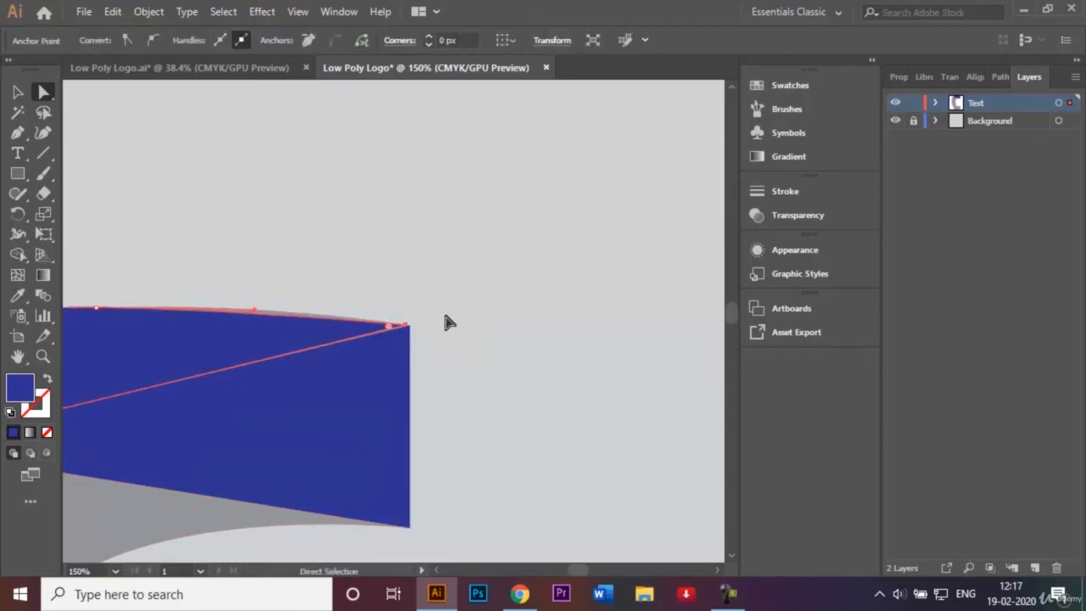
left_click(444, 316)
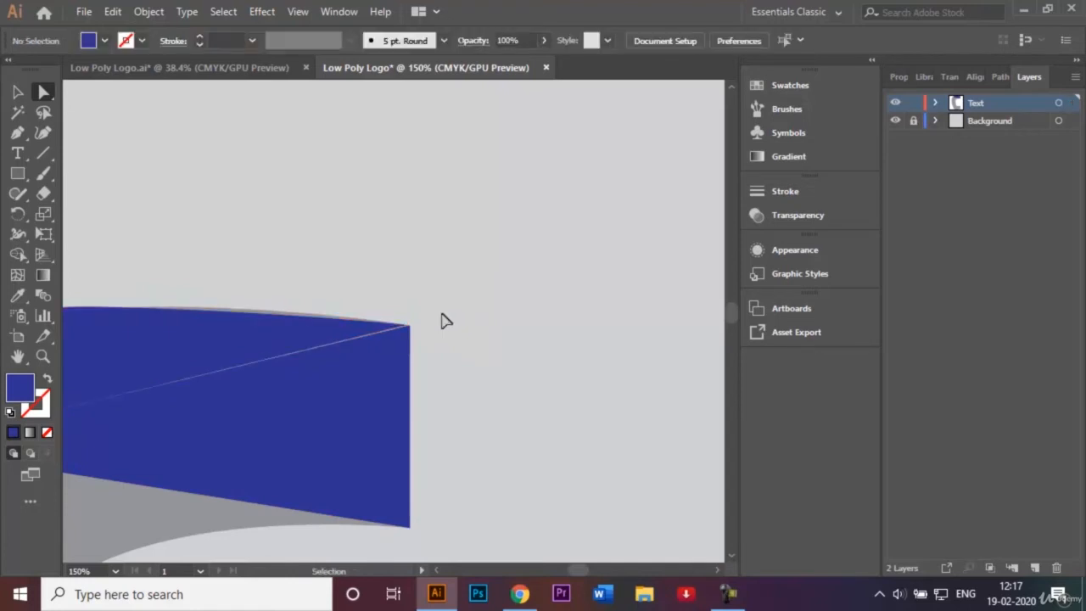
key("ctrl+0")
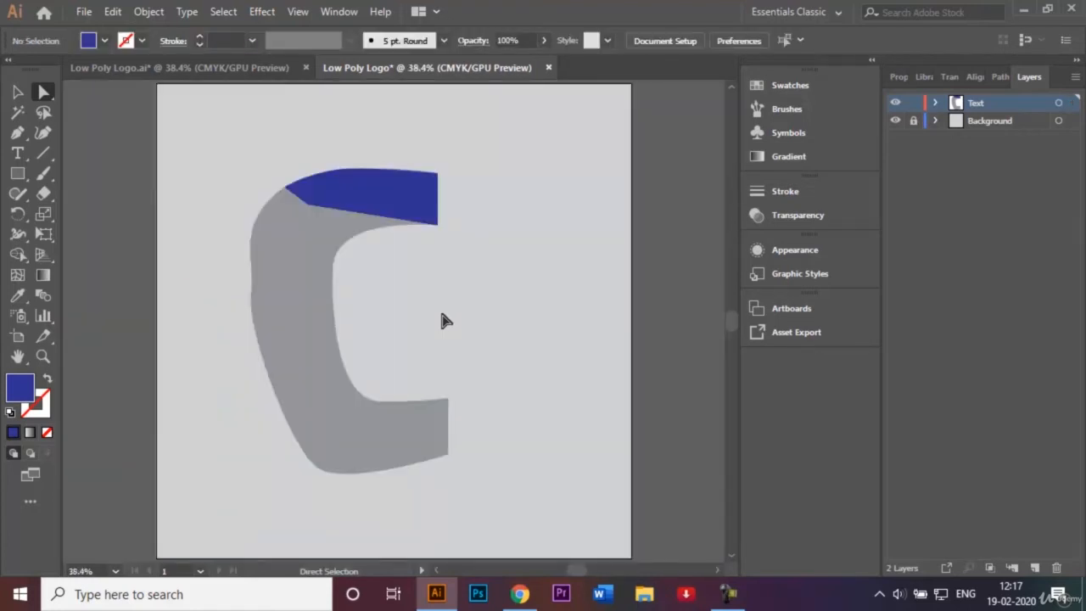
Draw a blue facet from the triangle's inner tip to the stem's inner edge, along the C's inner curve to the upper end corner, and deselect it
left_click(17, 132)
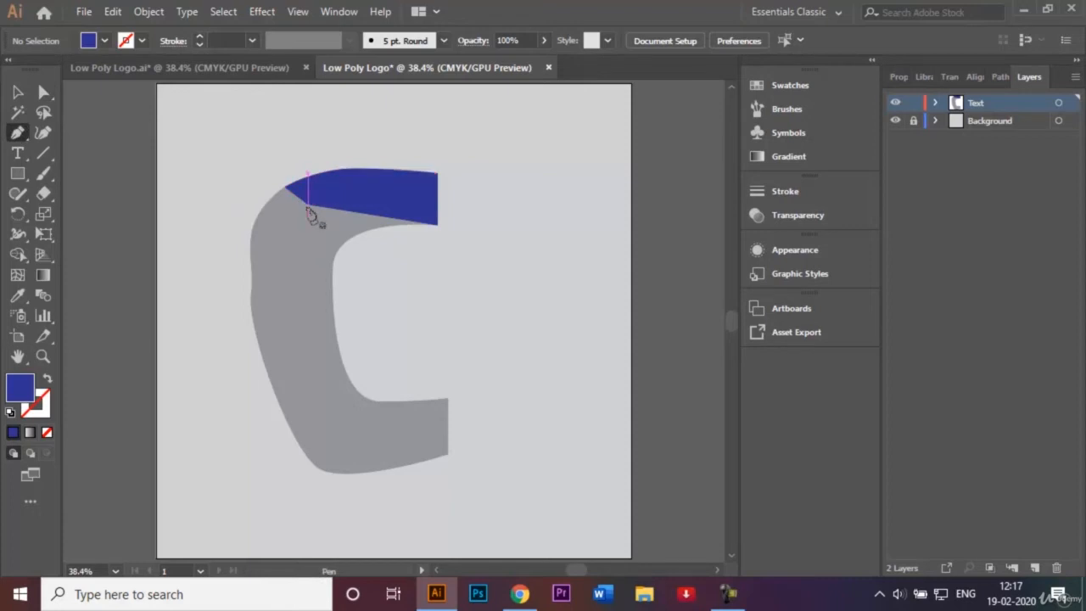
left_click(306, 204)
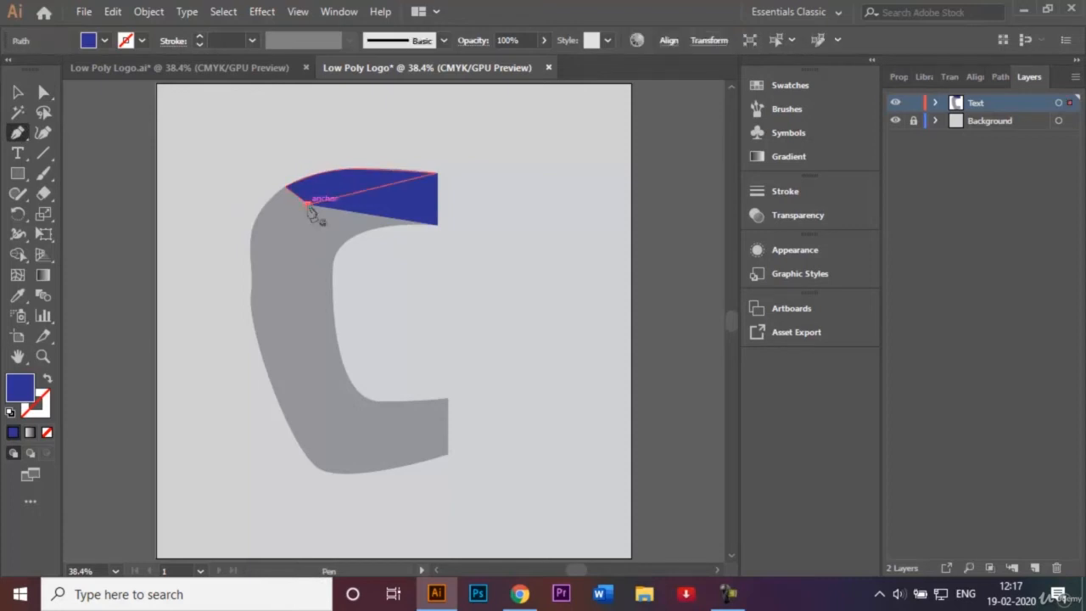
left_click(337, 338)
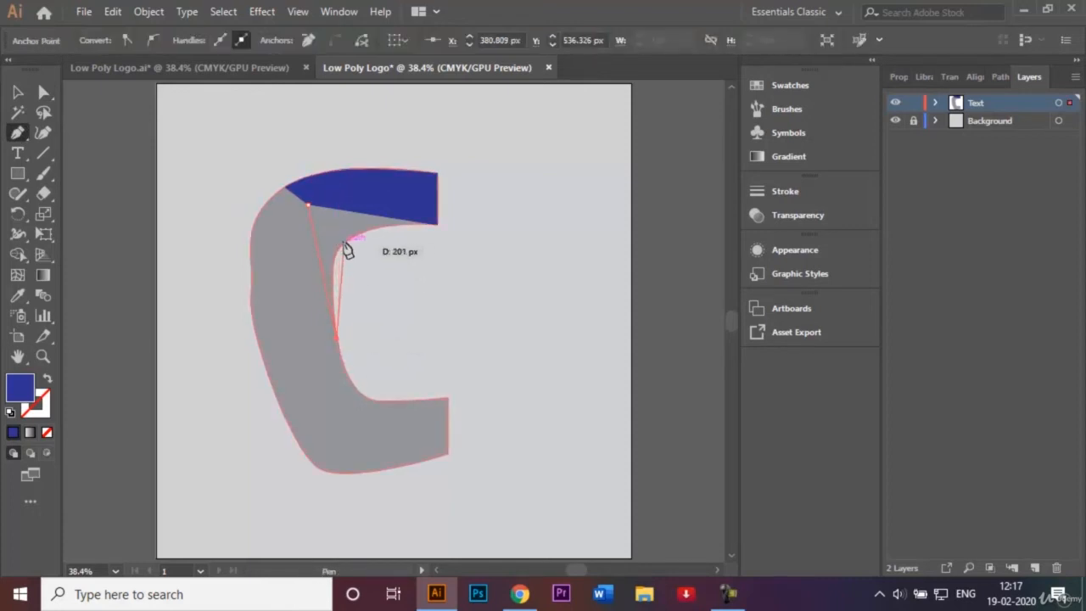
left_click_drag(343, 244, 370, 231)
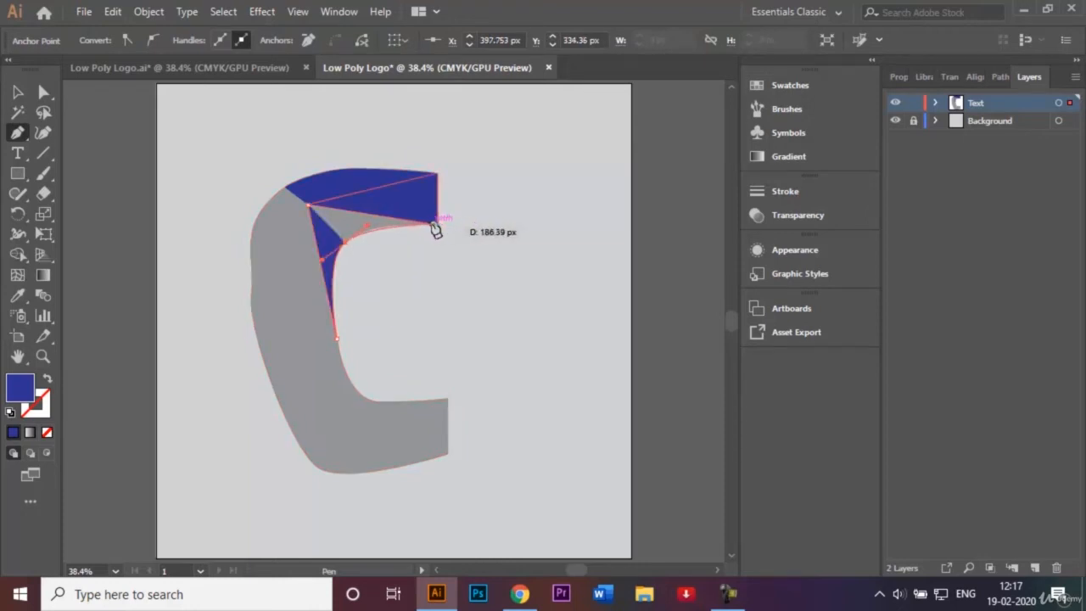
left_click(433, 226)
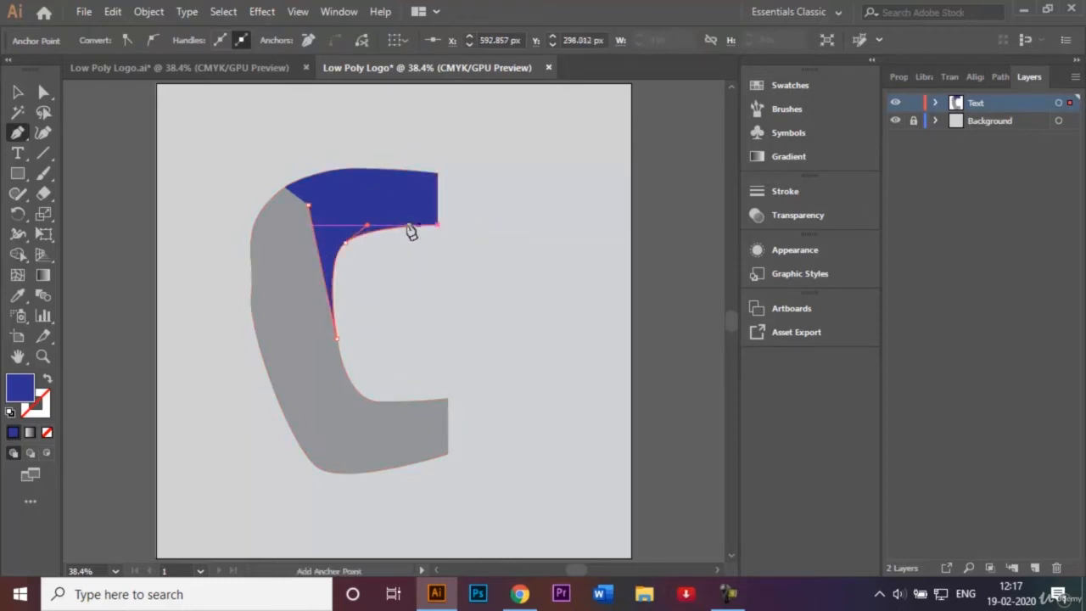
left_click(309, 208)
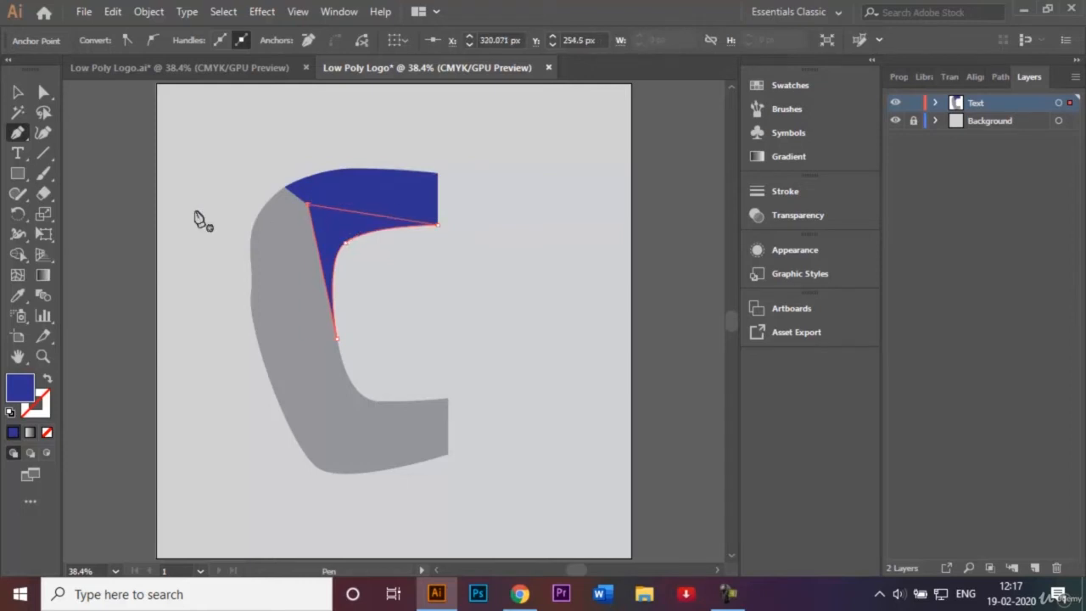
left_click(19, 92)
left_click(152, 160)
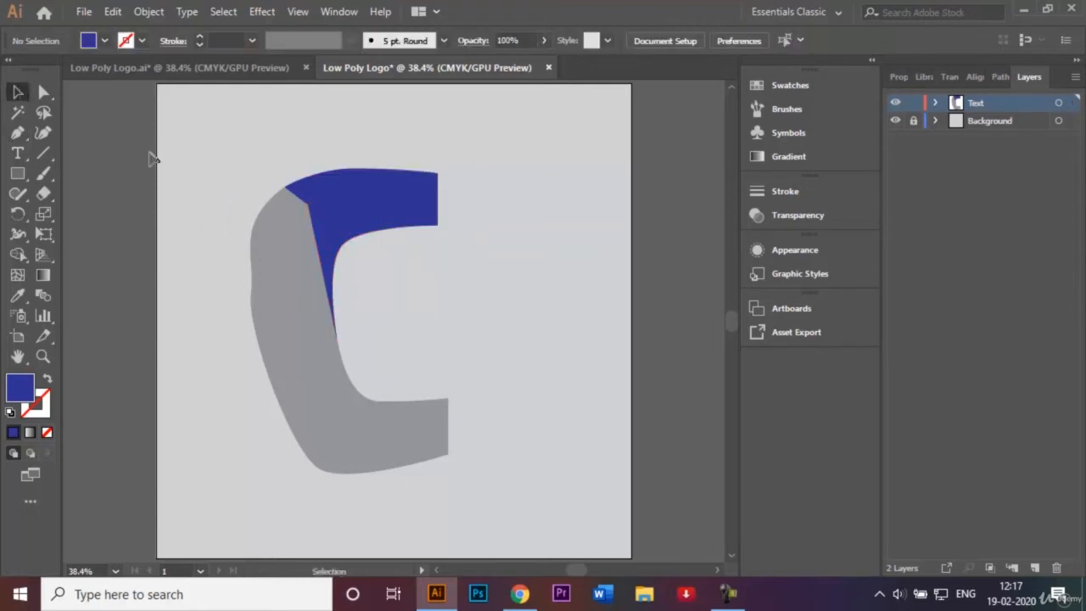
Draw a blue facet from the top facet's outer corner down the C's outer edge to mid-stem and up to the shared inner tip
left_click(17, 133)
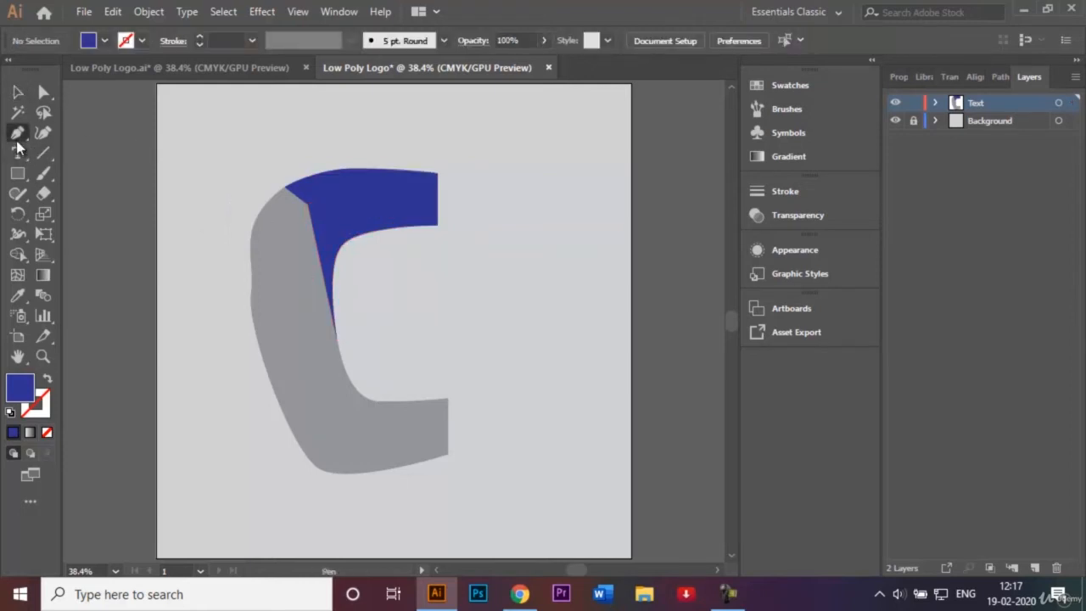
left_click(288, 189)
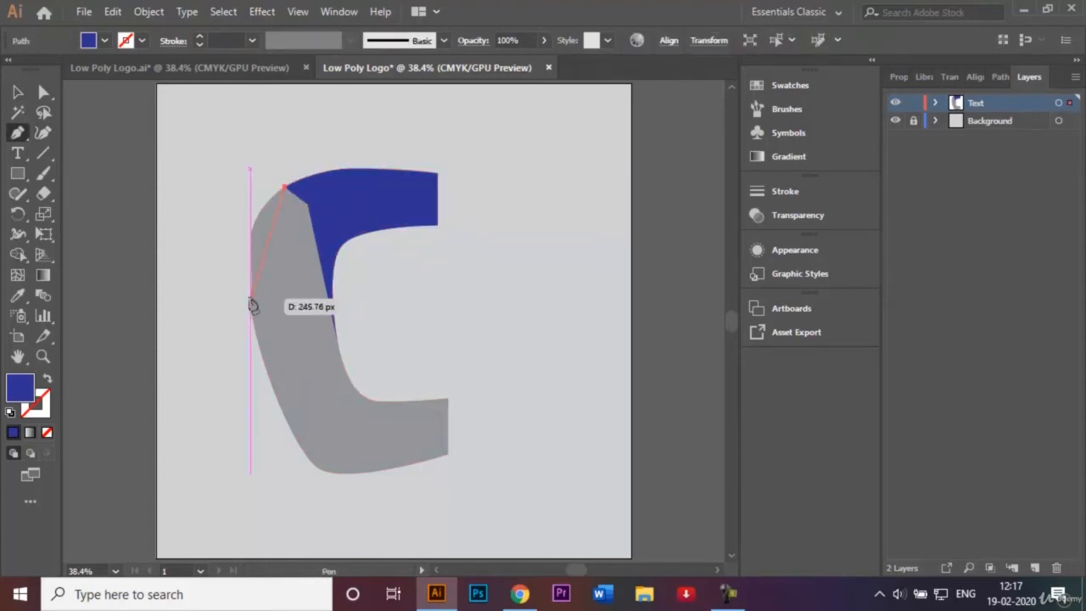
left_click_drag(252, 310, 269, 382)
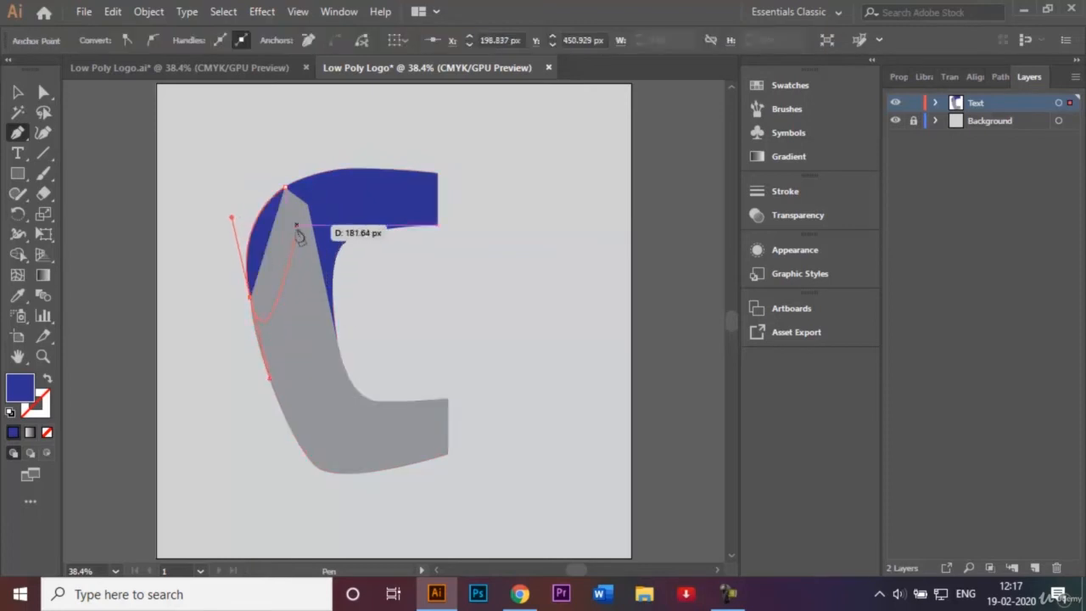
left_click(270, 380)
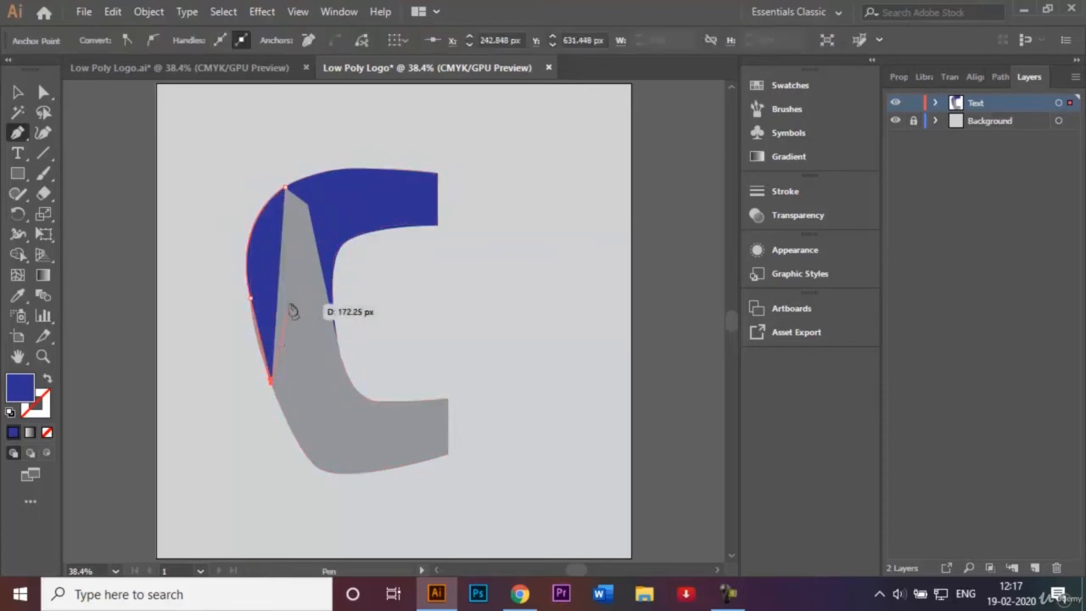
left_click(307, 205)
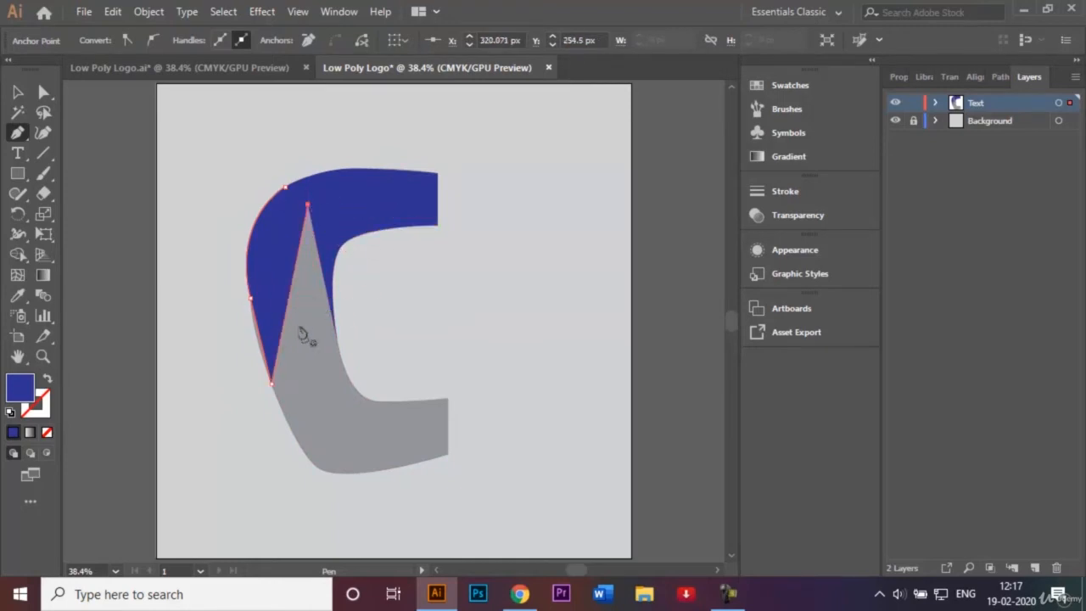
Shift the outer facet's middle anchor down along the C's outer edge to reduce the gap there, and deselect the facet
left_click(44, 91)
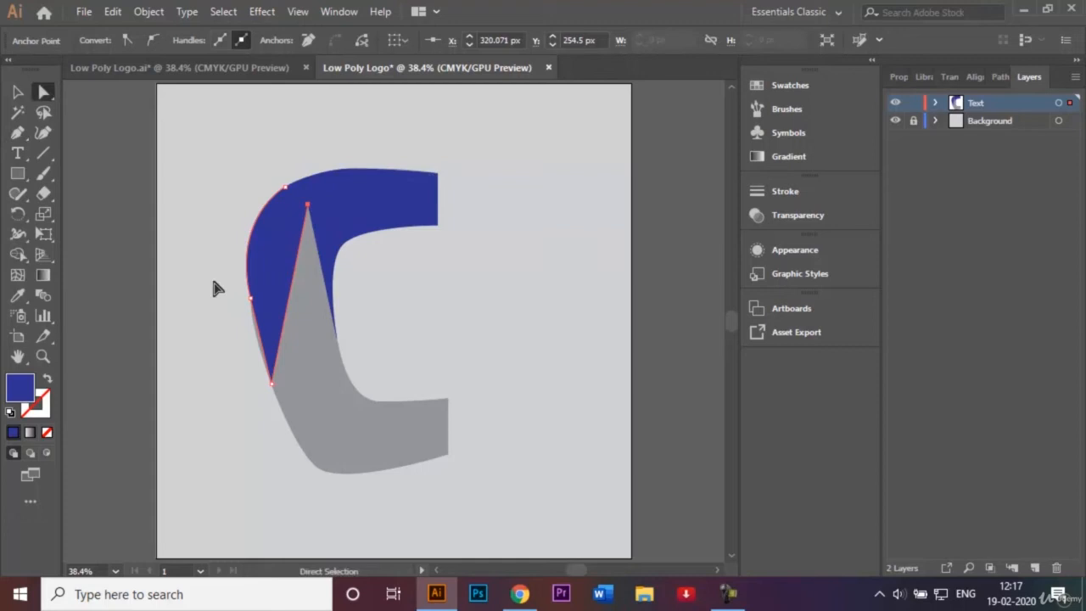
left_click(273, 392)
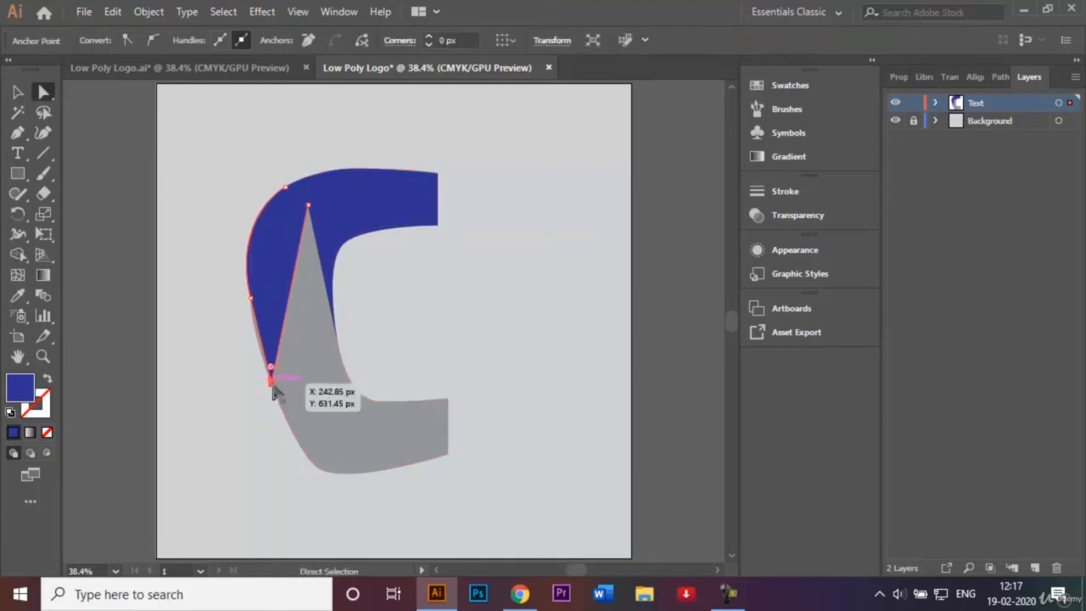
key("ctrl+equal")
key("ctrl+equal")
key("ctrl+equal")
key("ctrl+equal")
key("ctrl+equal")
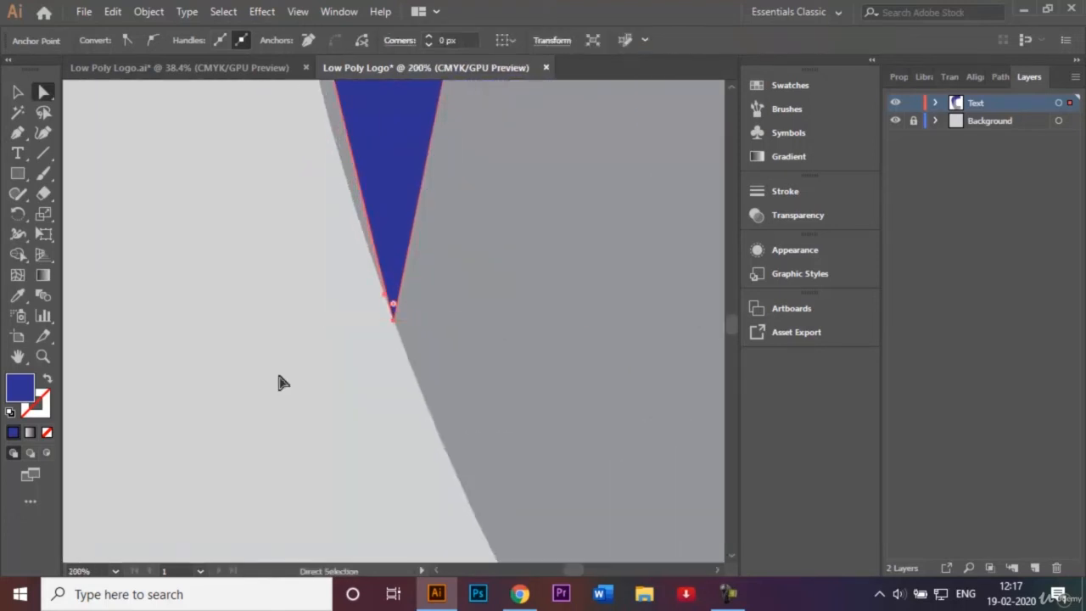
left_click(732, 89)
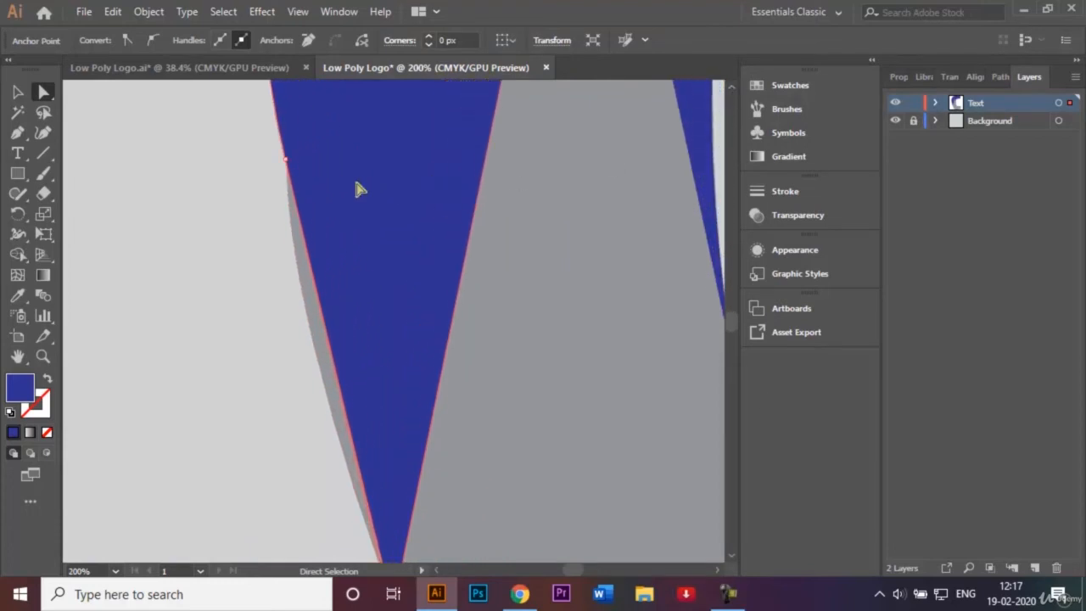
left_click_drag(286, 160, 294, 240)
left_click(255, 237)
key("ctrl+0")
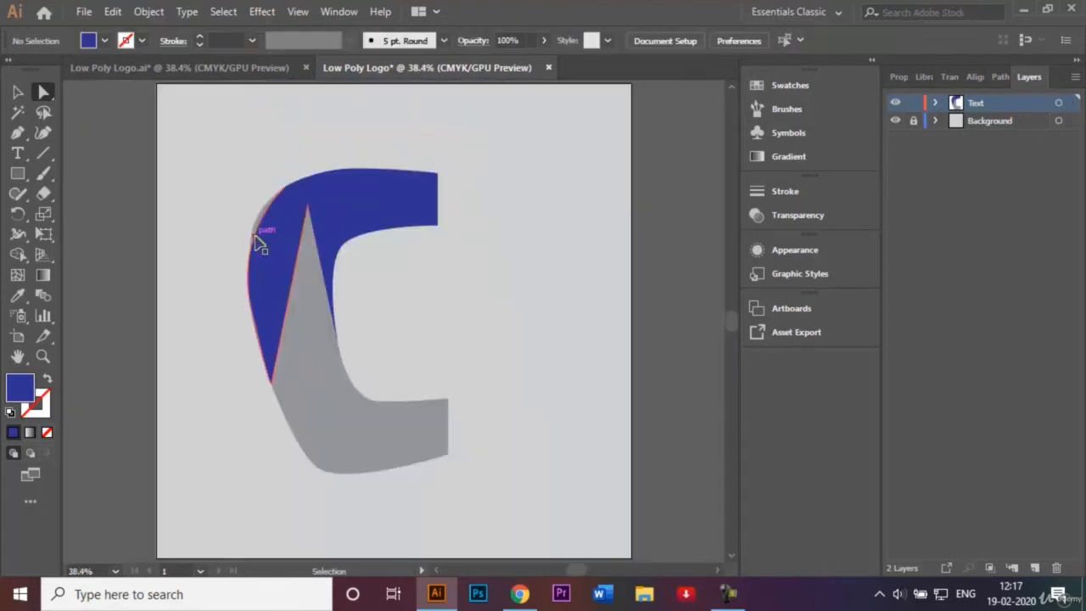
Move the outer facet's top anchor down the outer curve, close its path through the top facet's outer corner, and deselect it
left_click(266, 244)
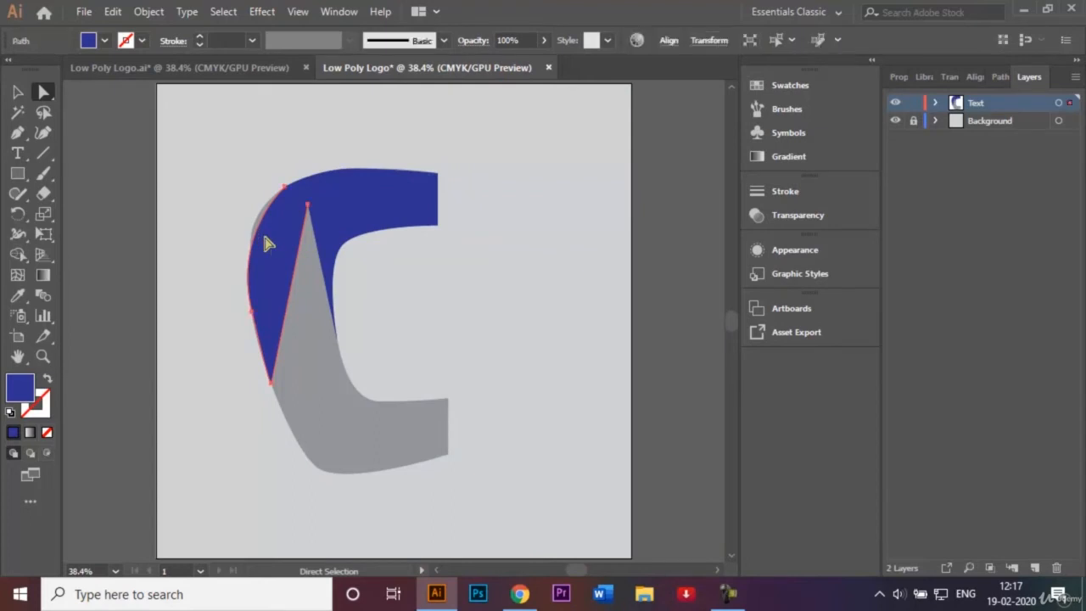
left_click(286, 190)
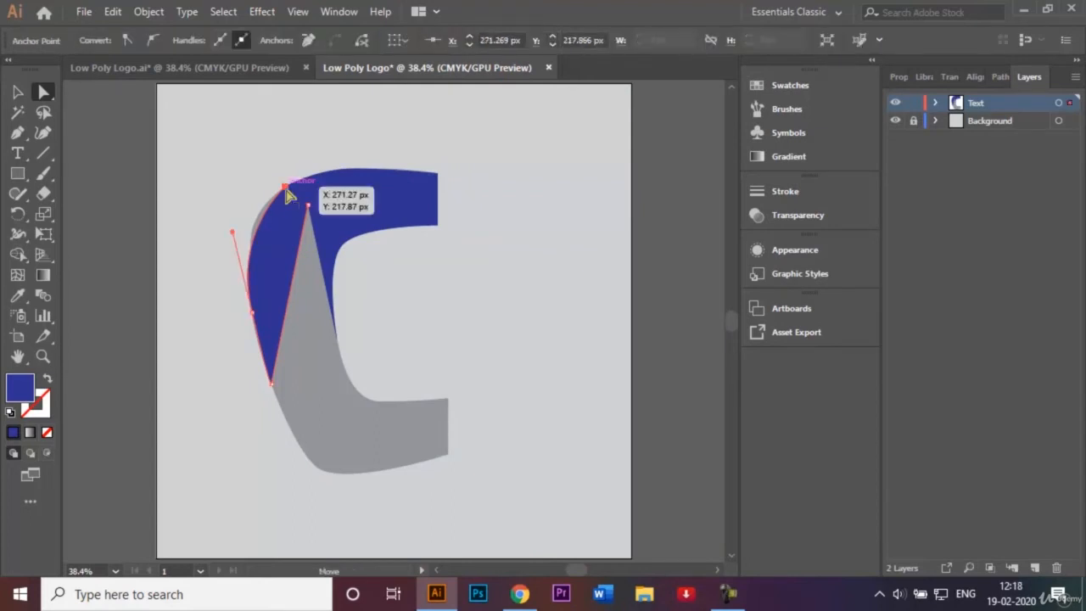
left_click_drag(284, 189, 272, 198)
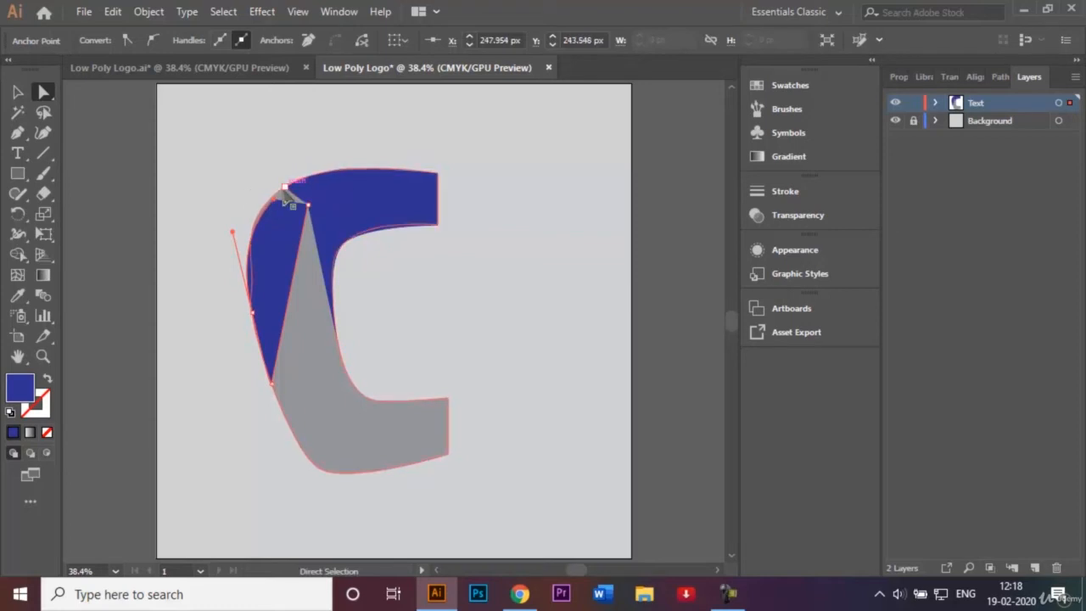
left_click(18, 134)
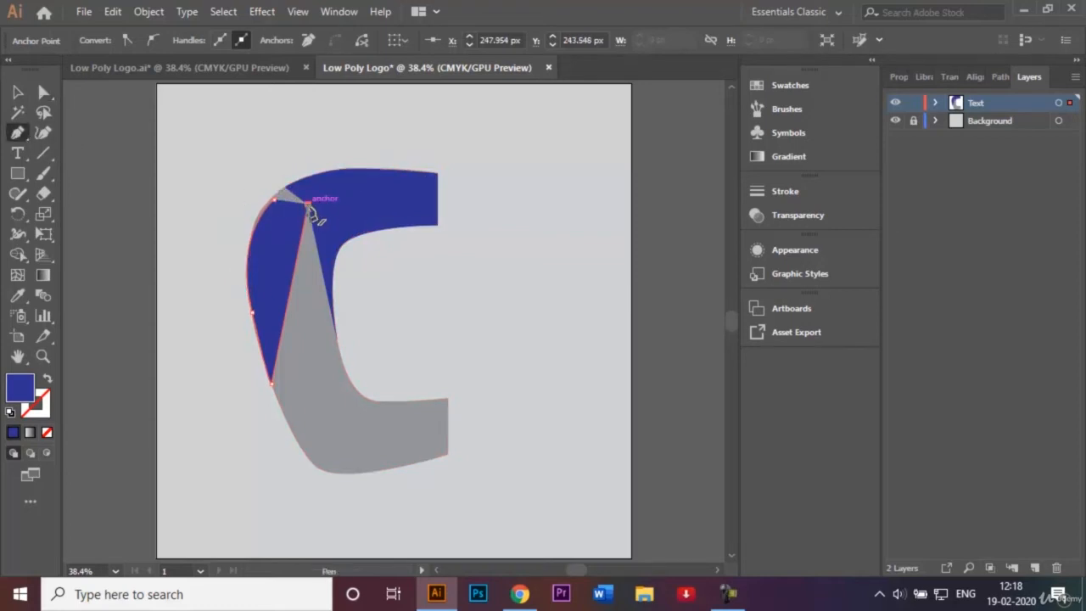
left_click_drag(308, 205, 279, 207)
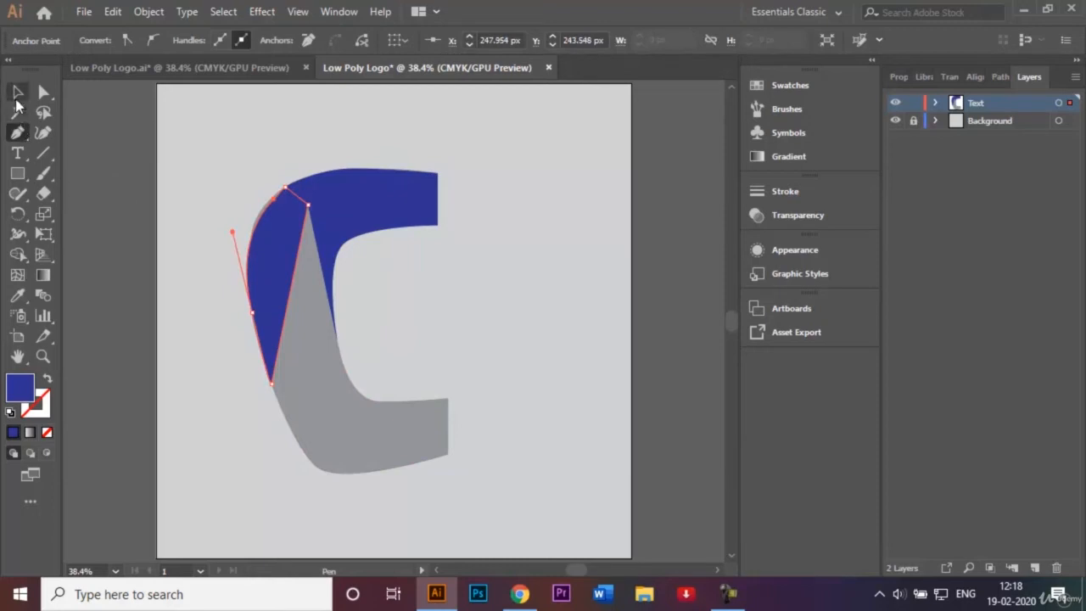
left_click(17, 92)
left_click(133, 122)
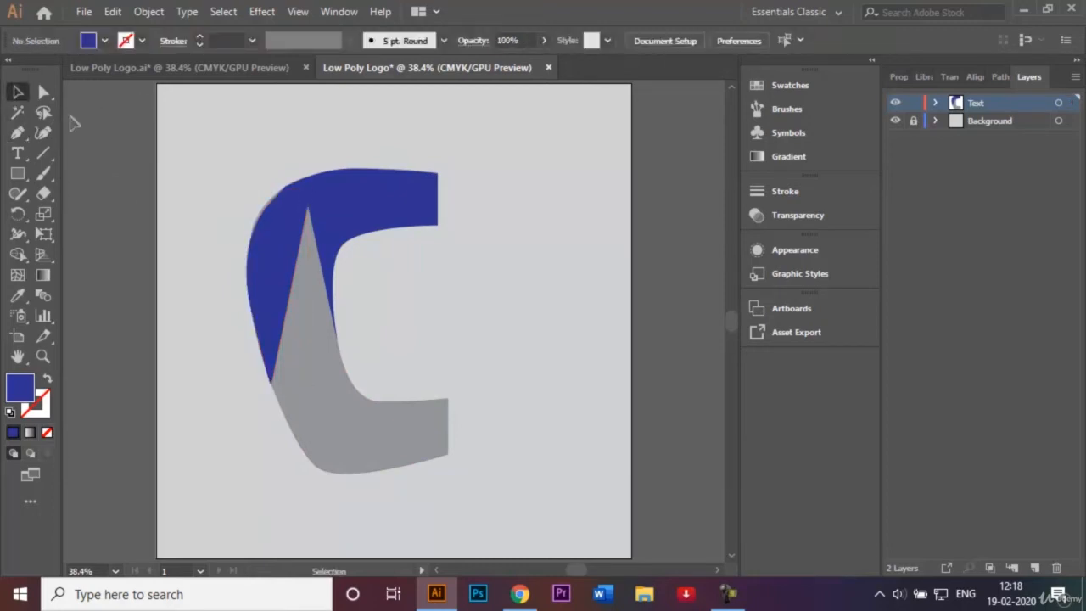
Draw a blue triangle from the shared inner tip to the outer facet's lower tip and across to the stem's inner edge, and deselect it
left_click(17, 132)
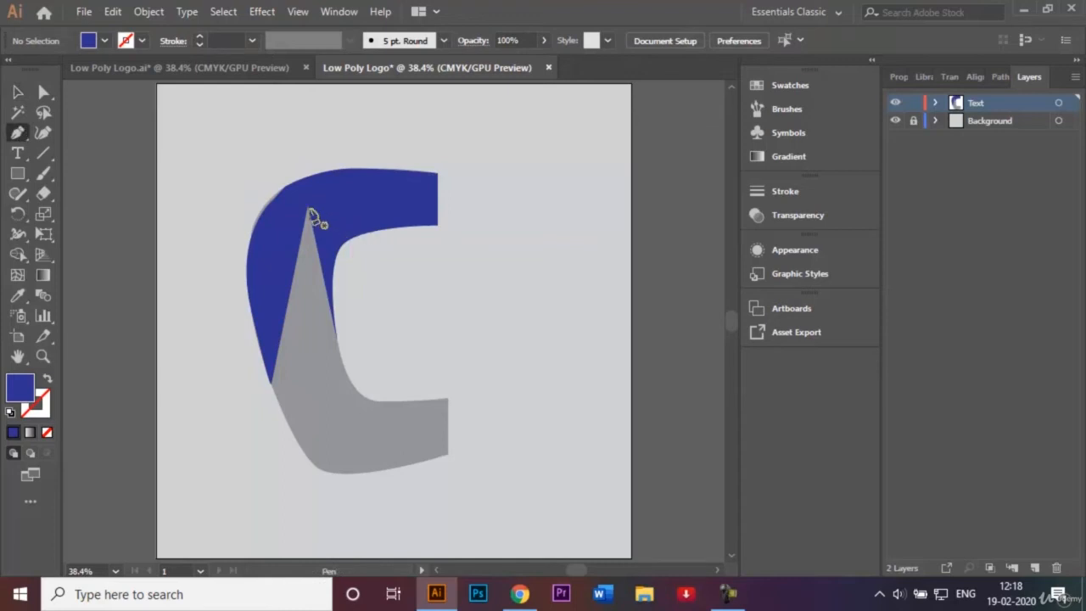
left_click(308, 207)
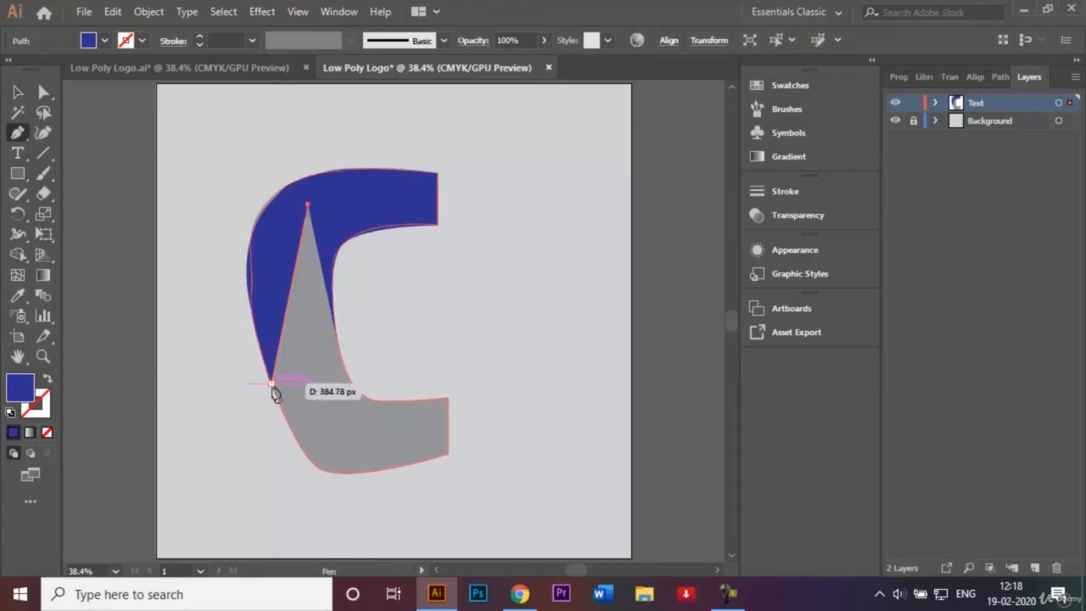
left_click(269, 382)
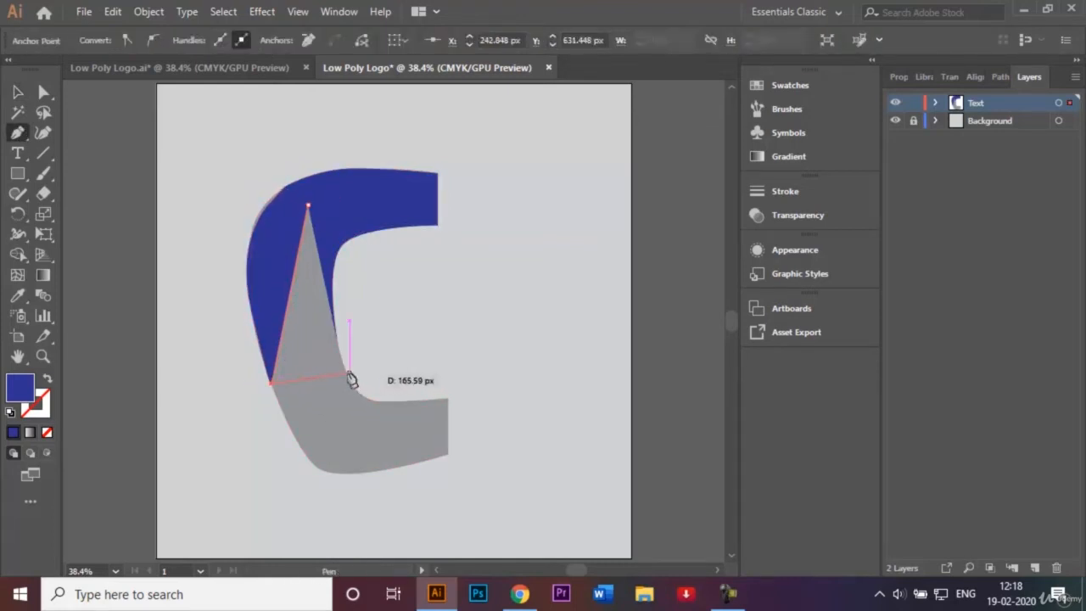
left_click(349, 373)
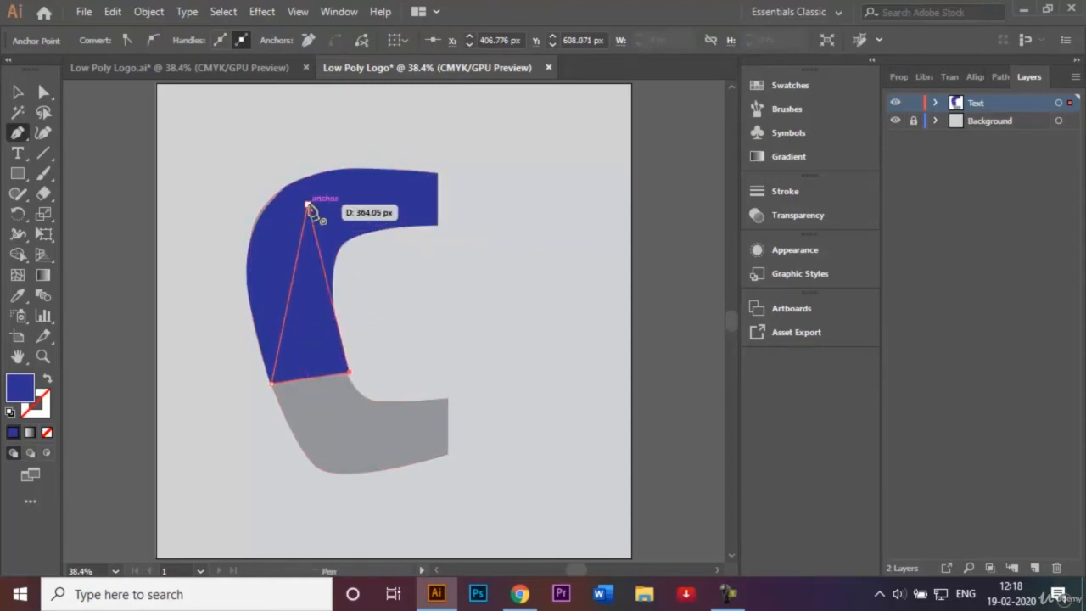
left_click(308, 206)
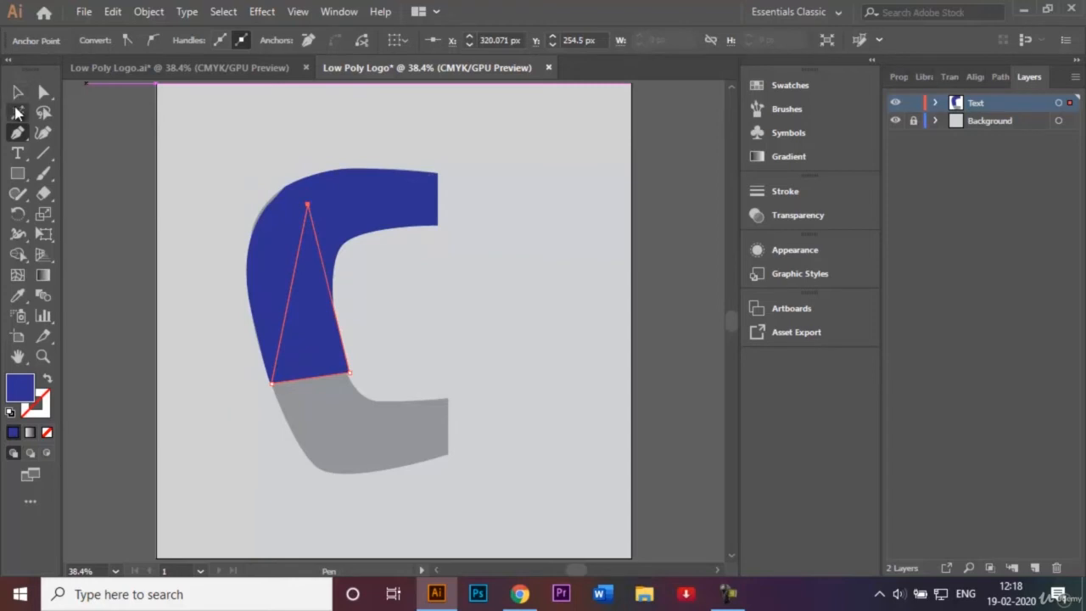
left_click(17, 93)
left_click(75, 180)
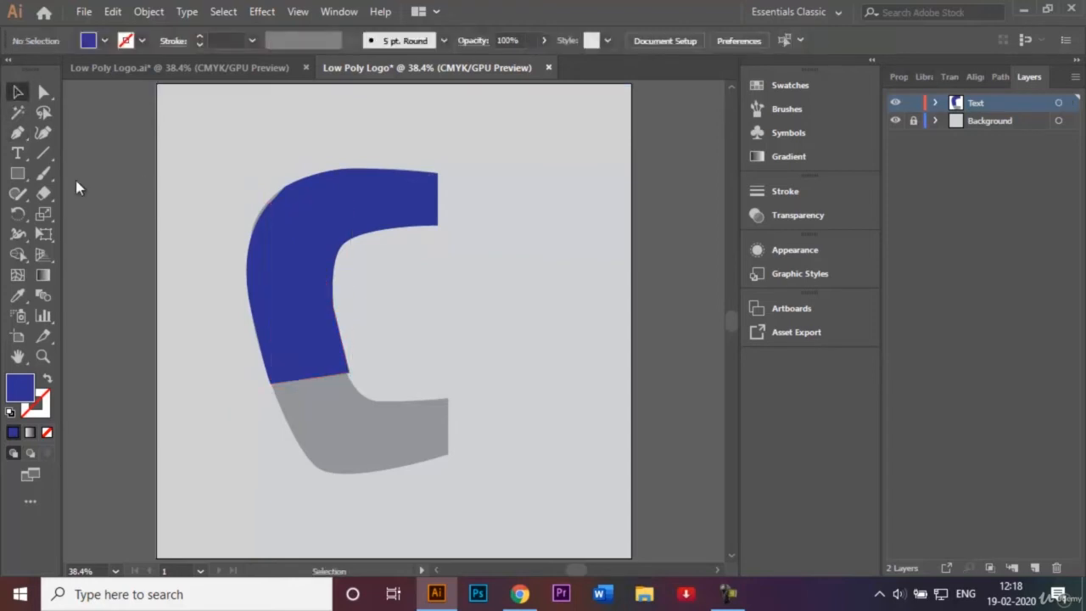
Draw a blue triangle from the stem triangle's two lower corners to a point on the C's bottom edge, and deselect it
left_click(16, 134)
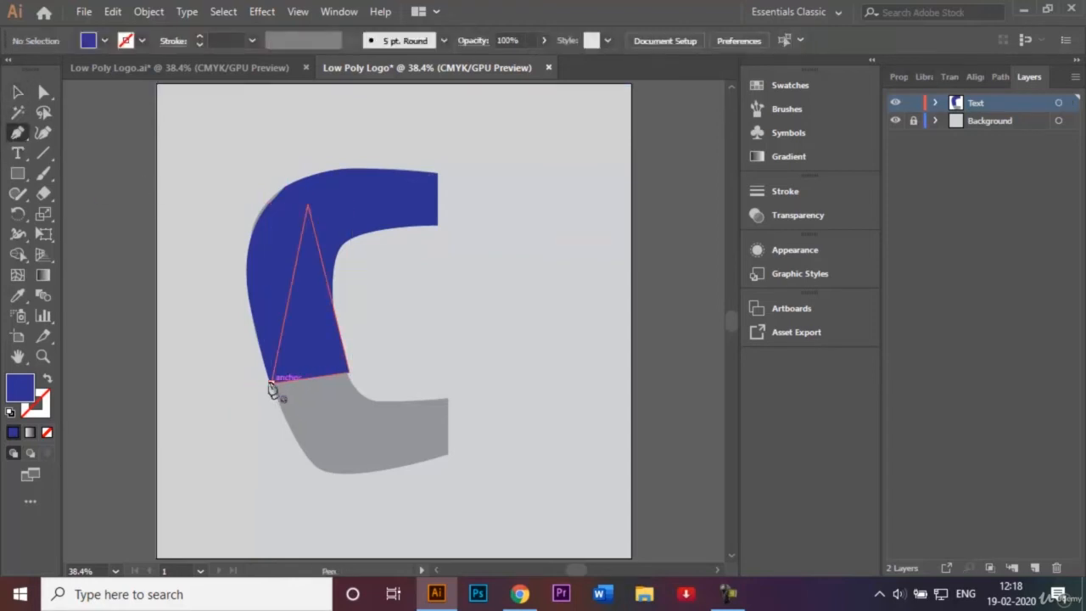
left_click(271, 384)
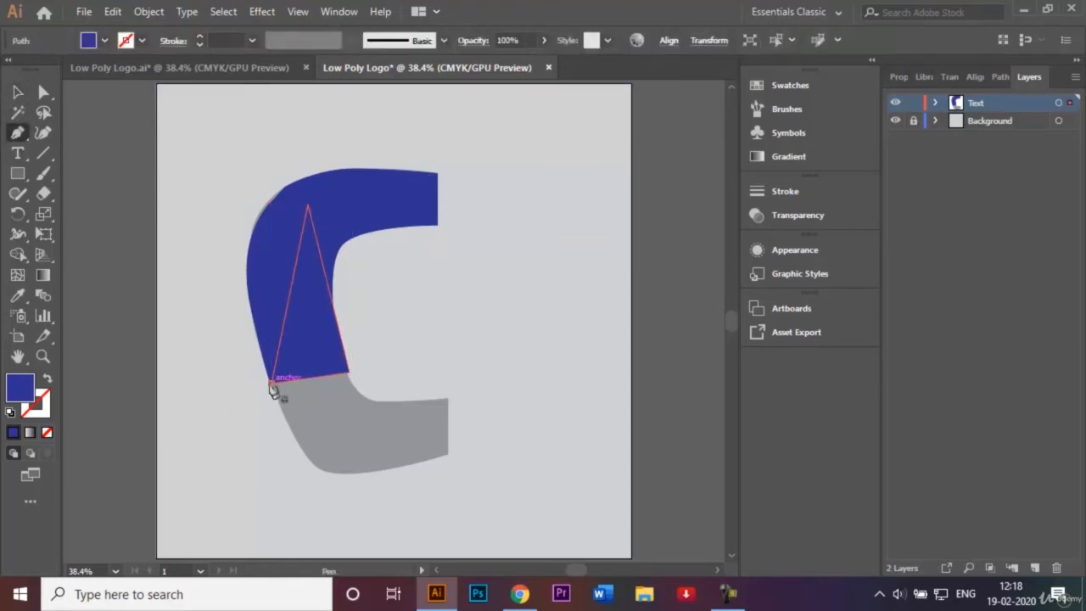
left_click(373, 472)
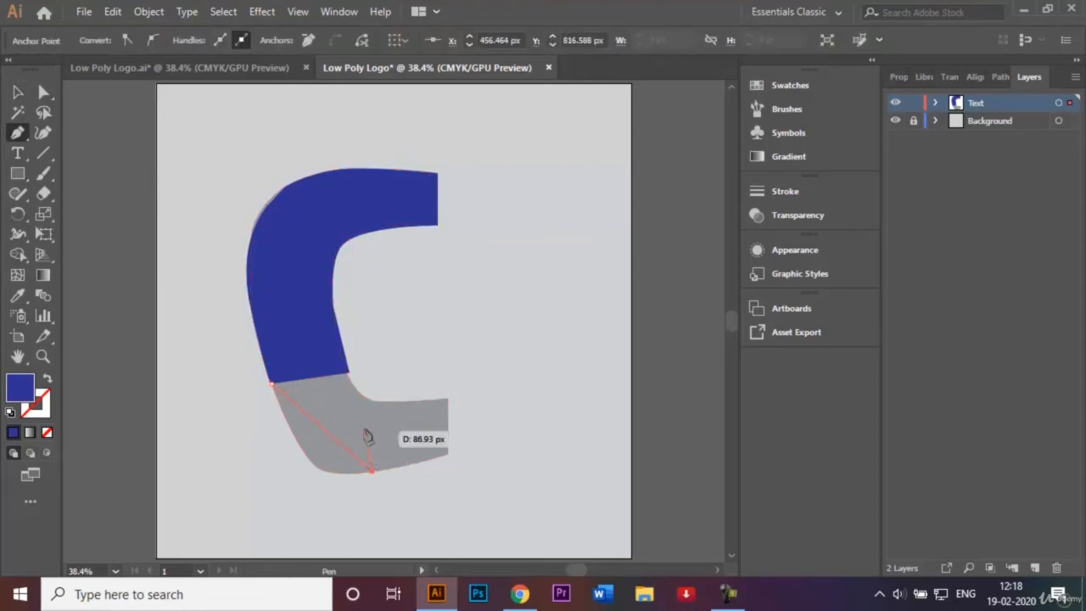
left_click(349, 374)
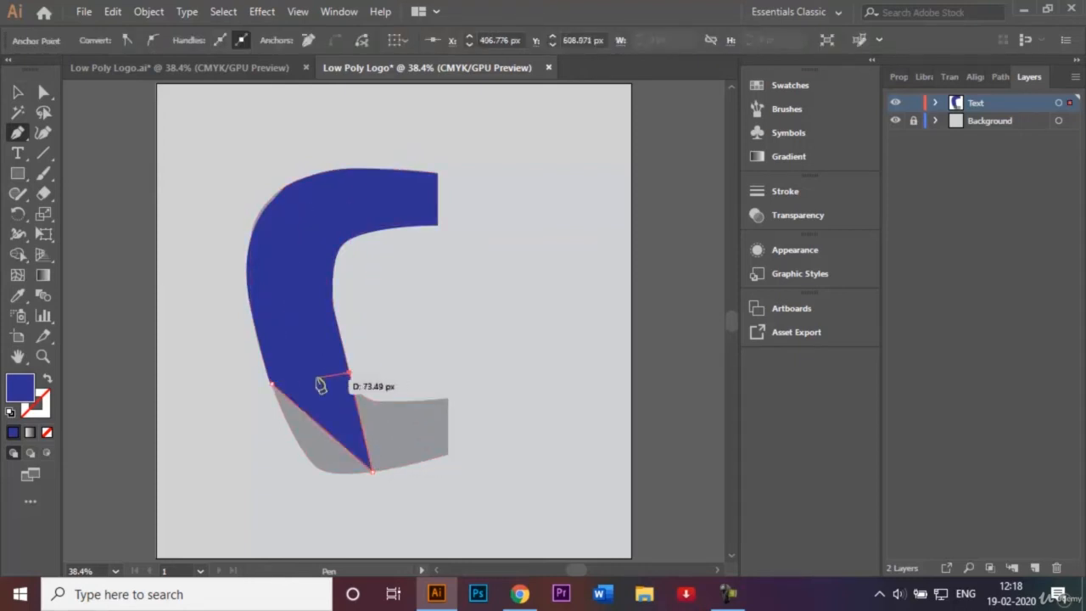
left_click(271, 385)
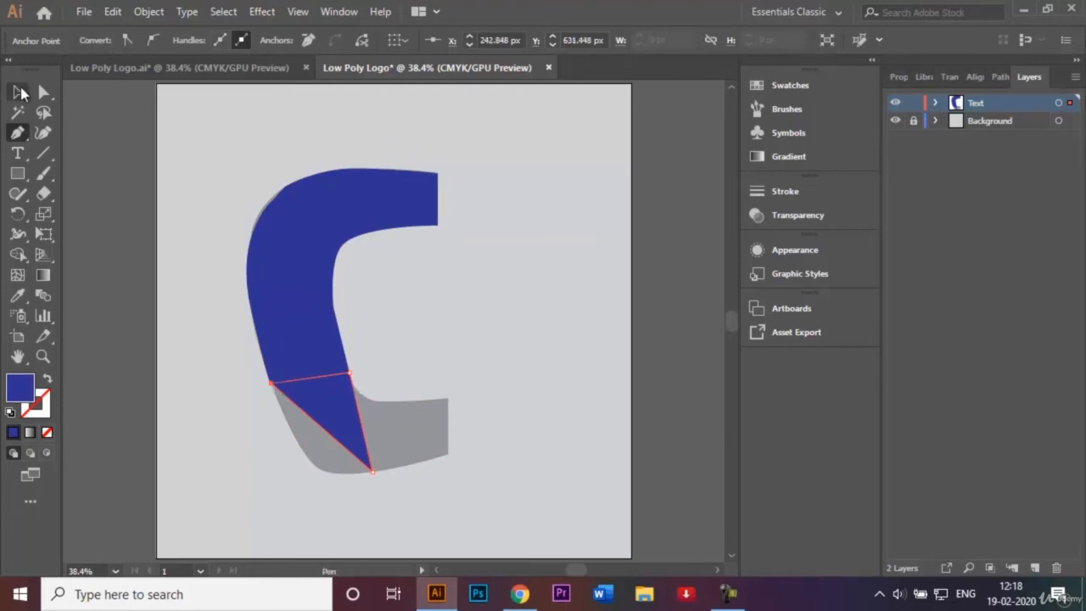
left_click(20, 92)
left_click(162, 184)
left_click(17, 133)
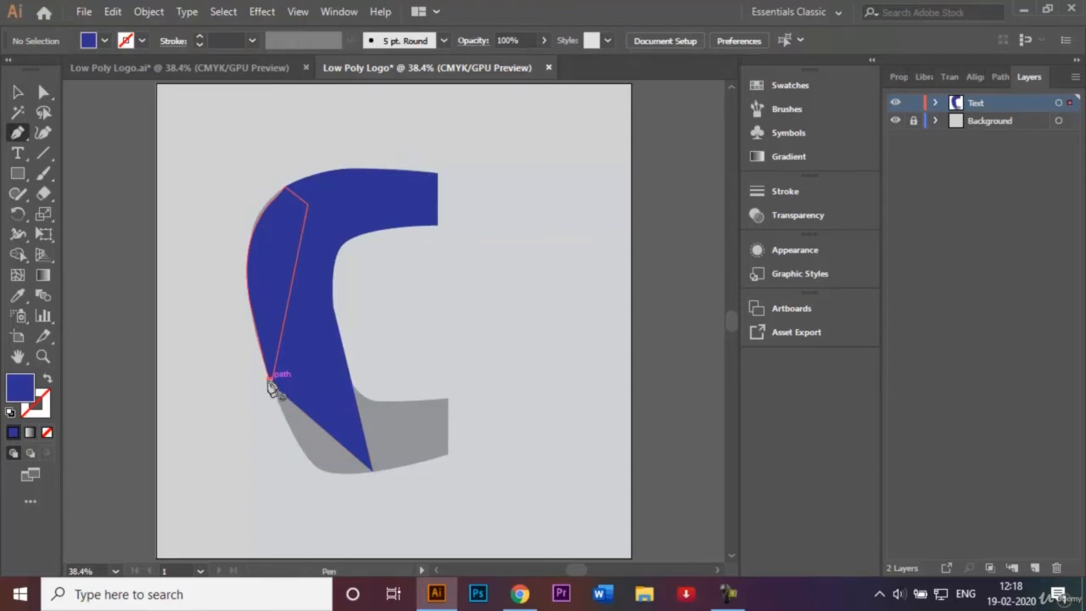
left_click(272, 385)
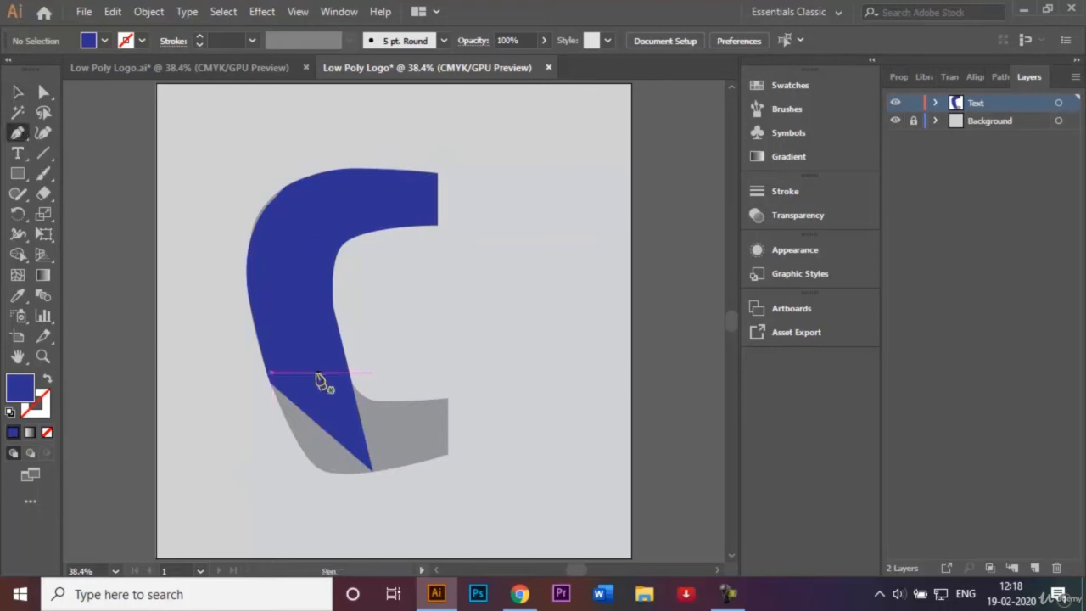
left_click(270, 380)
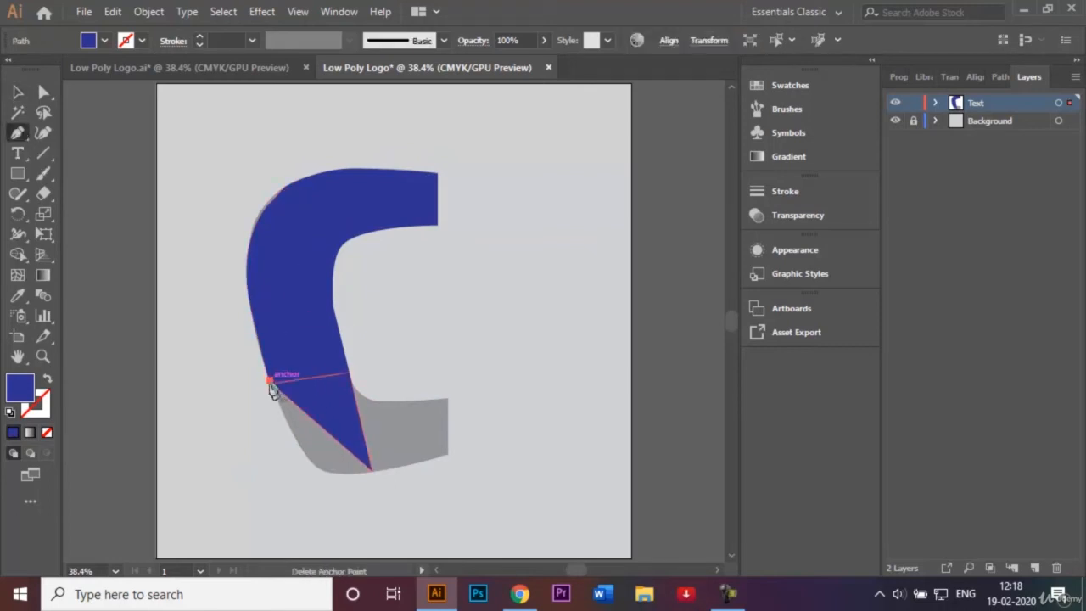
key("ctrl+shift+a")
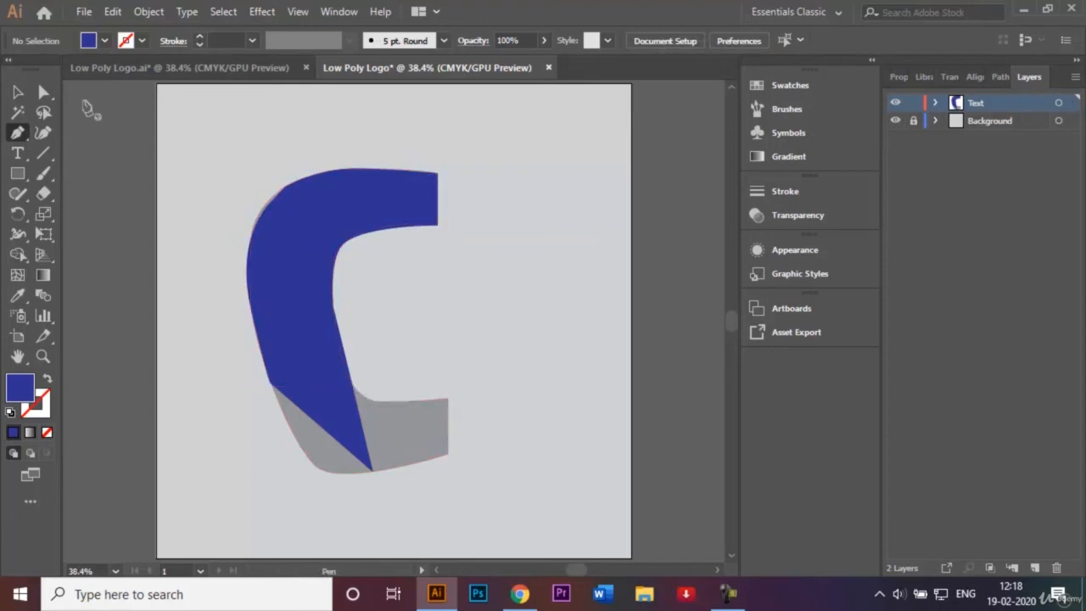
left_click(17, 94)
Draw a blue facet from the stem's lower outer corner to the bottom-edge point and back around the C's outer curve, and deselect it
left_click(17, 133)
left_click(272, 386)
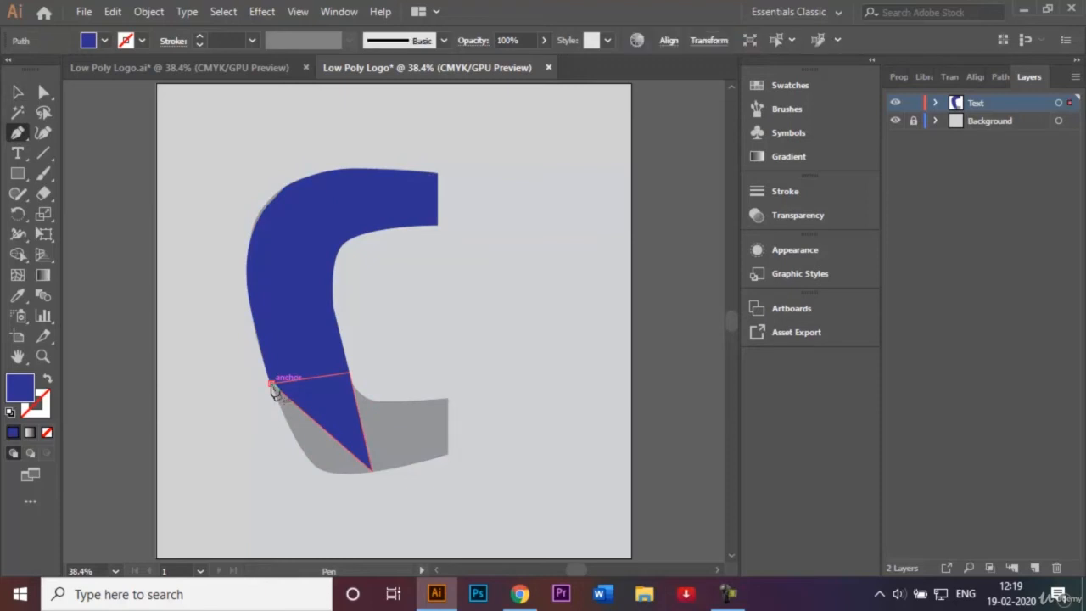
left_click(369, 472)
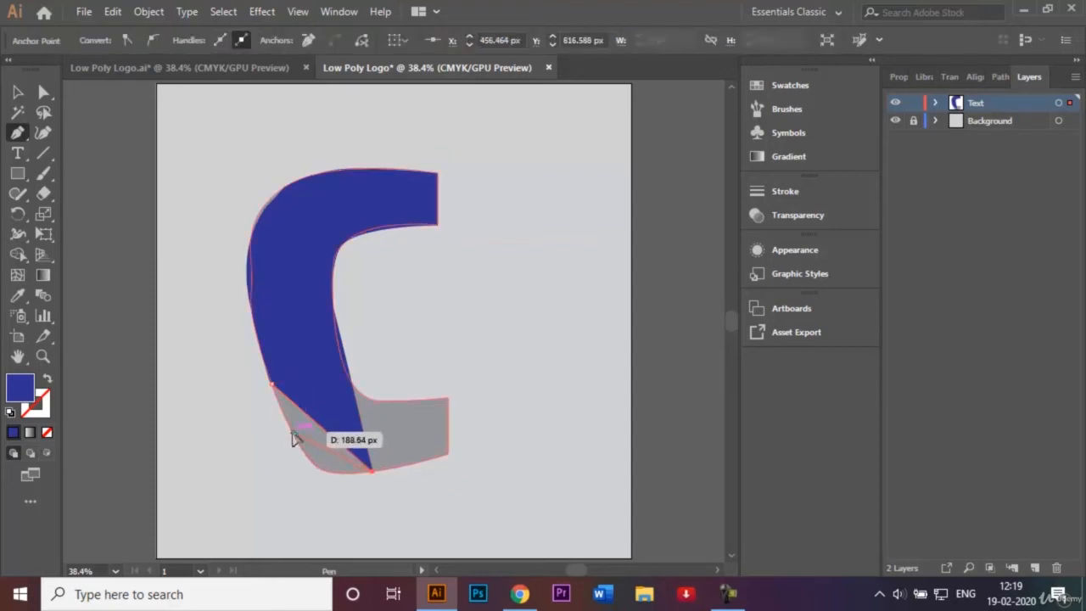
left_click_drag(293, 434, 271, 383)
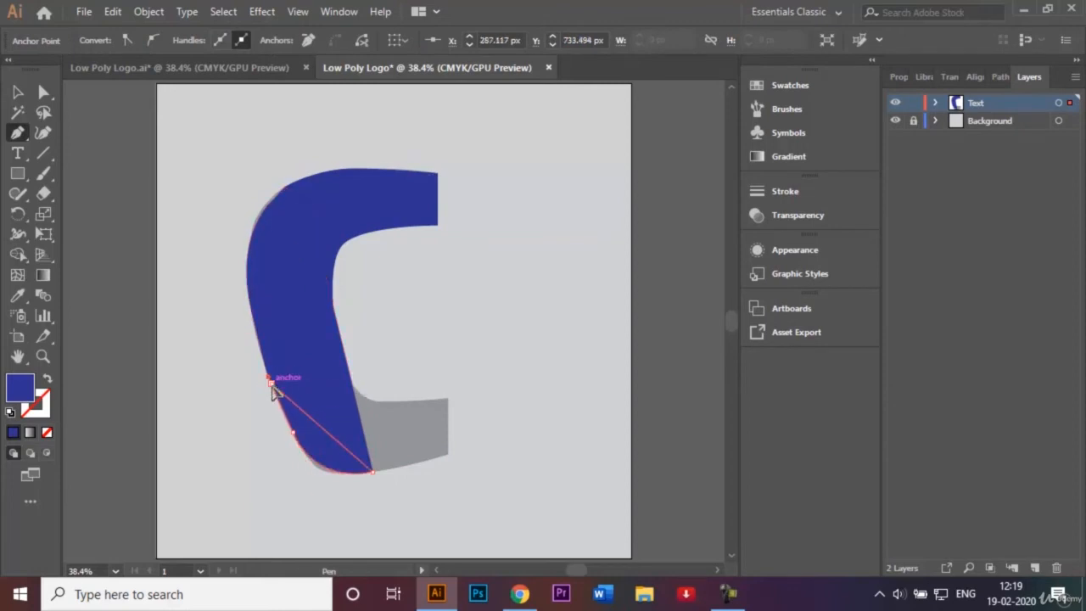
left_click(19, 92)
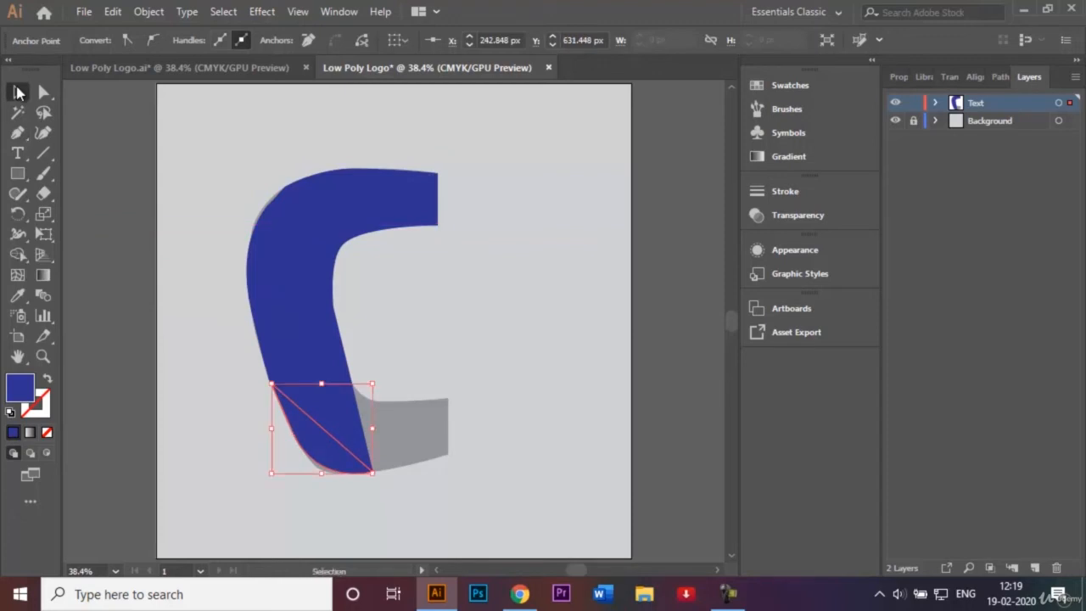
left_click(114, 218)
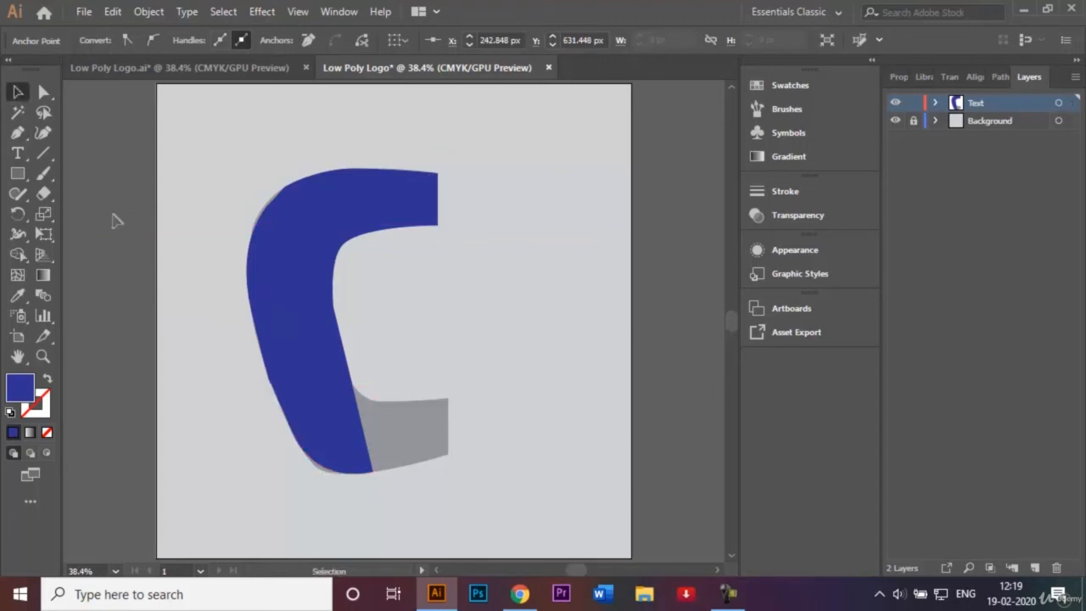
Draw a blue triangle from the C's lower inner edge to two points on its bottom edge, adding an anchor where its side meets the inner curve
left_click(17, 132)
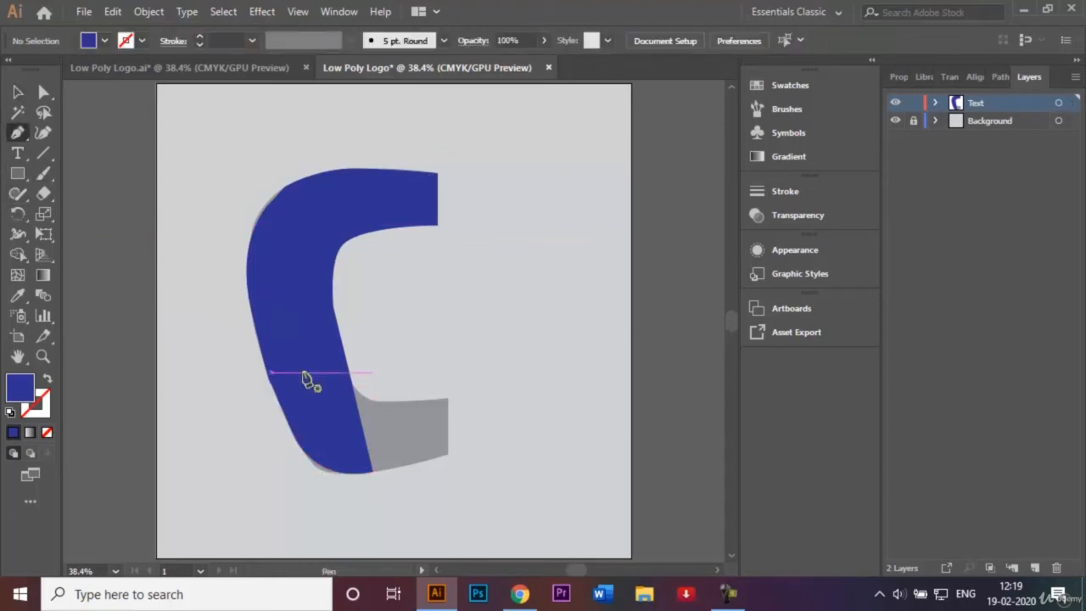
left_click(352, 384)
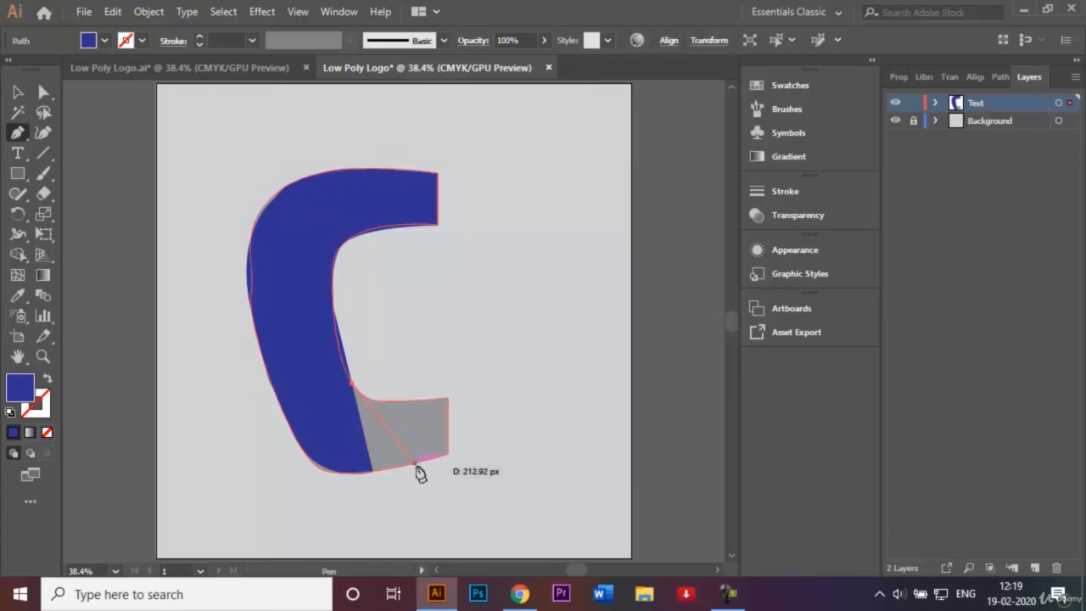
left_click(423, 465)
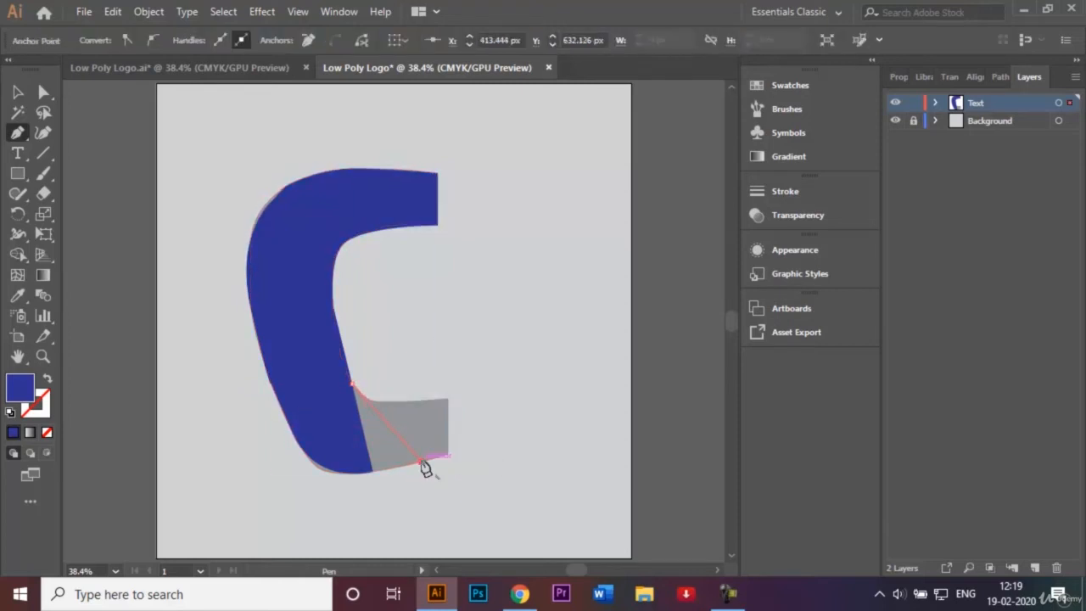
left_click(373, 471)
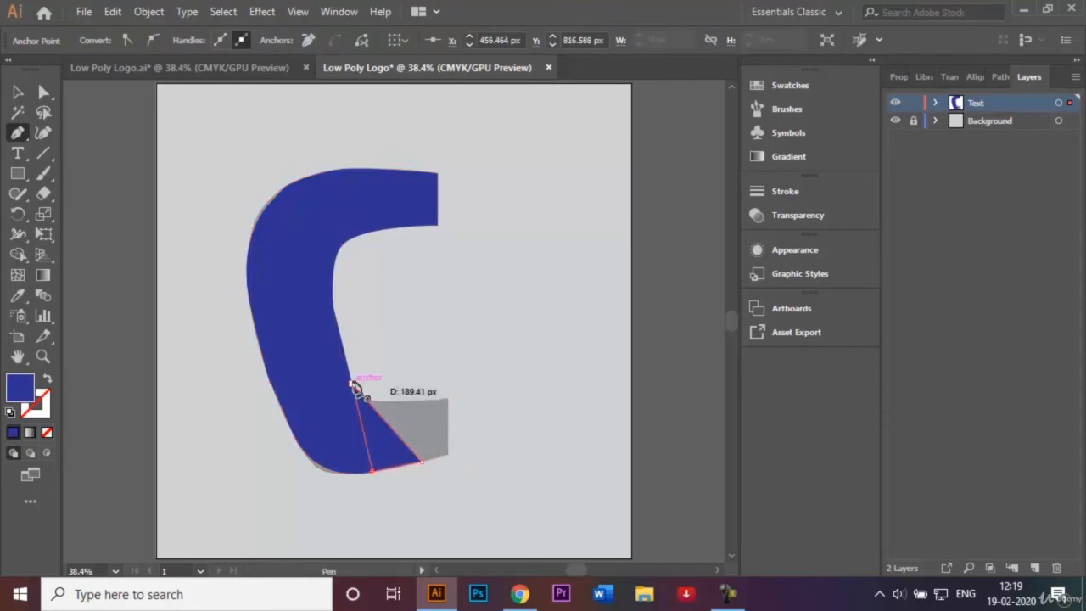
left_click(353, 383)
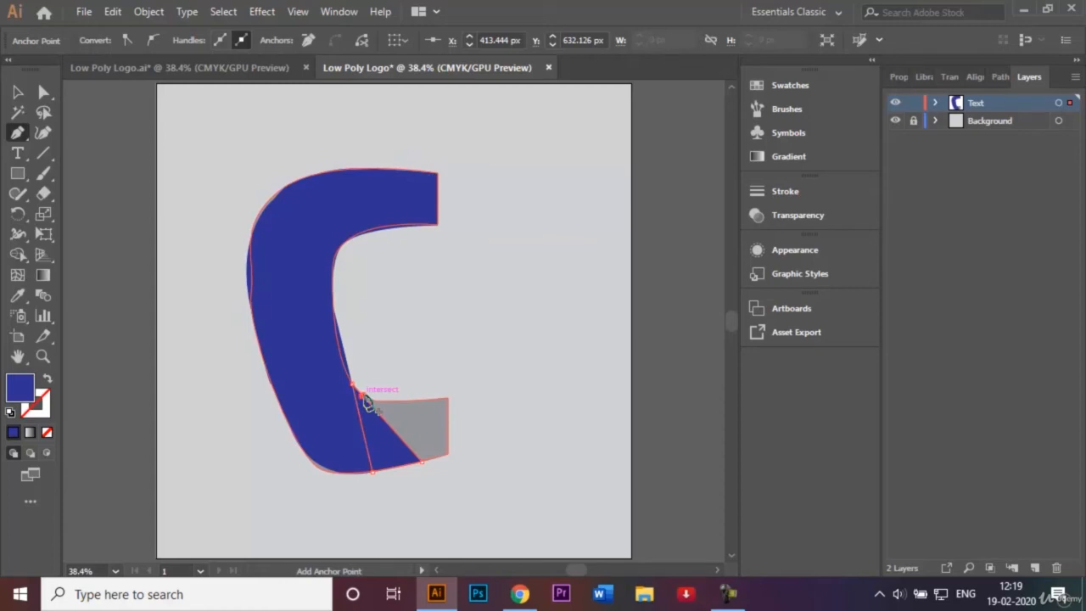
left_click(363, 396)
Draw a blue four-sided facet over the rest of the lower arm, curving its upper side along the C's inner edge, and deselect it
left_click(448, 398)
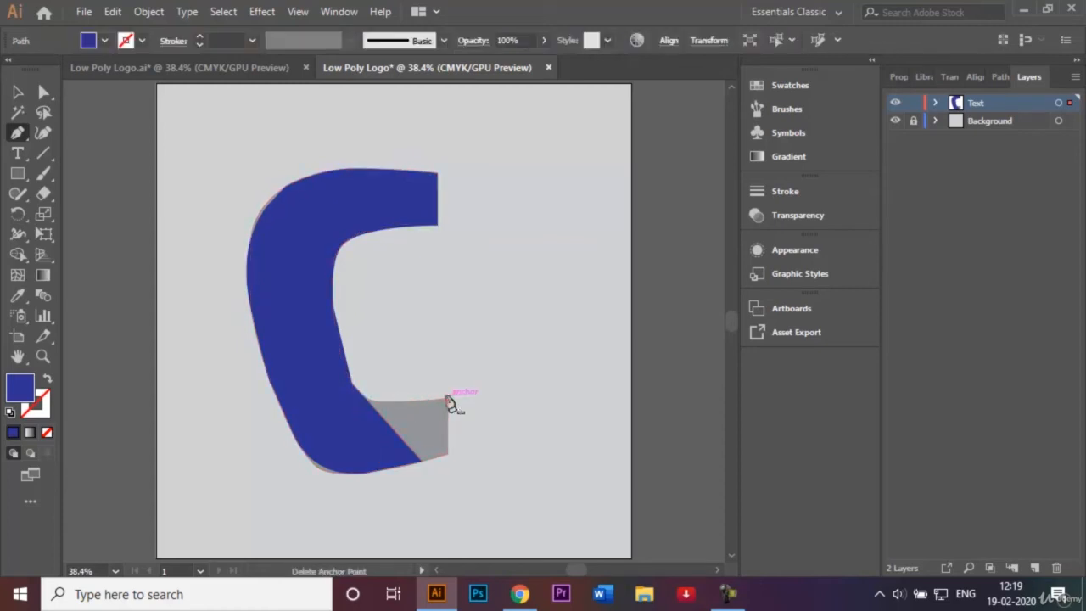
left_click(447, 455)
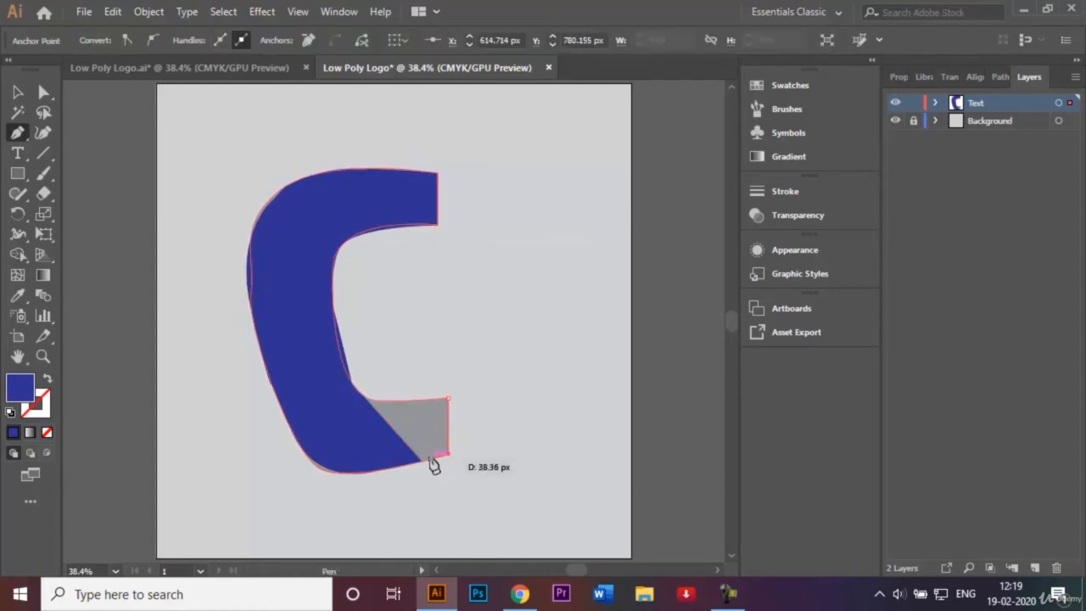
left_click(421, 461)
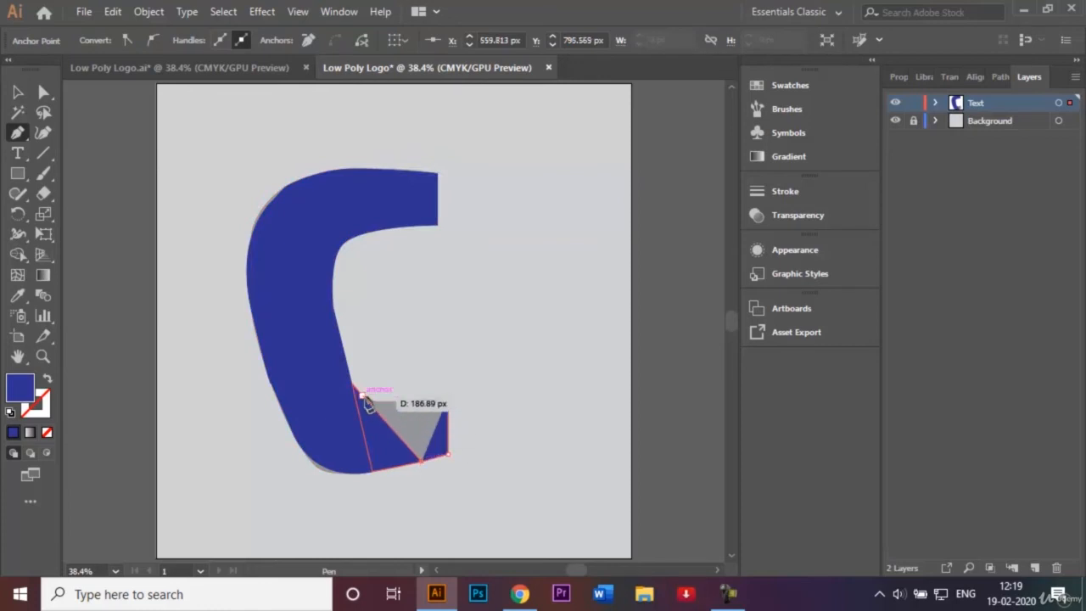
left_click(363, 395)
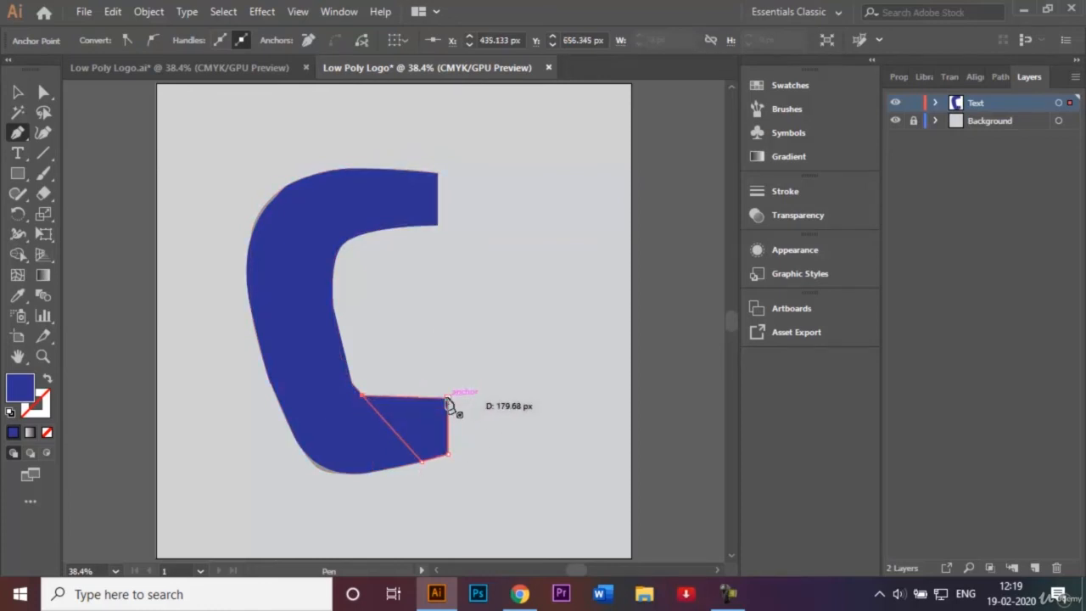
left_click_drag(447, 398, 475, 398)
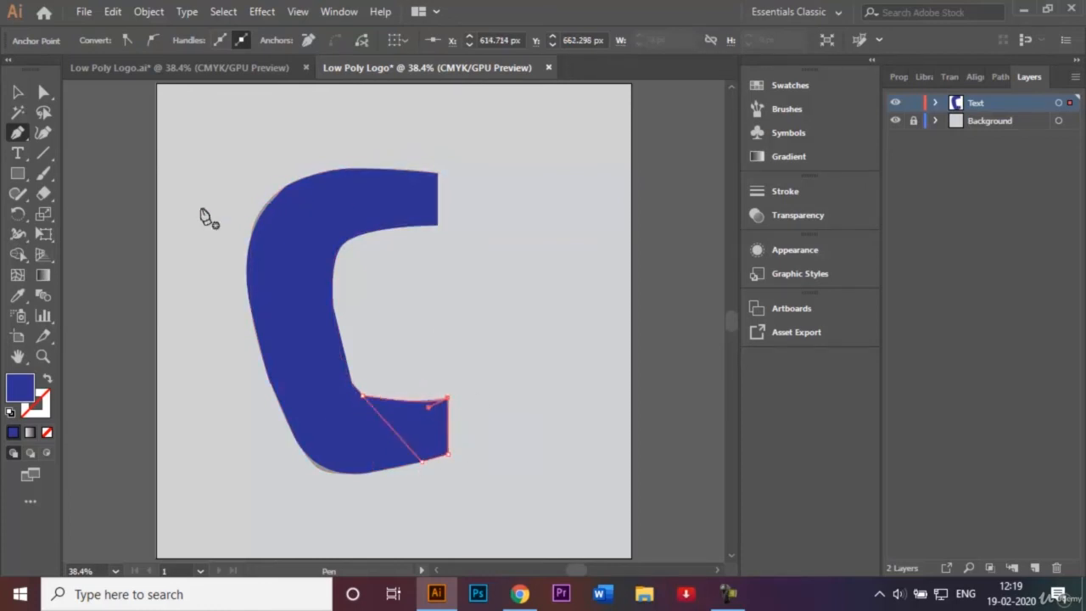
left_click(19, 91)
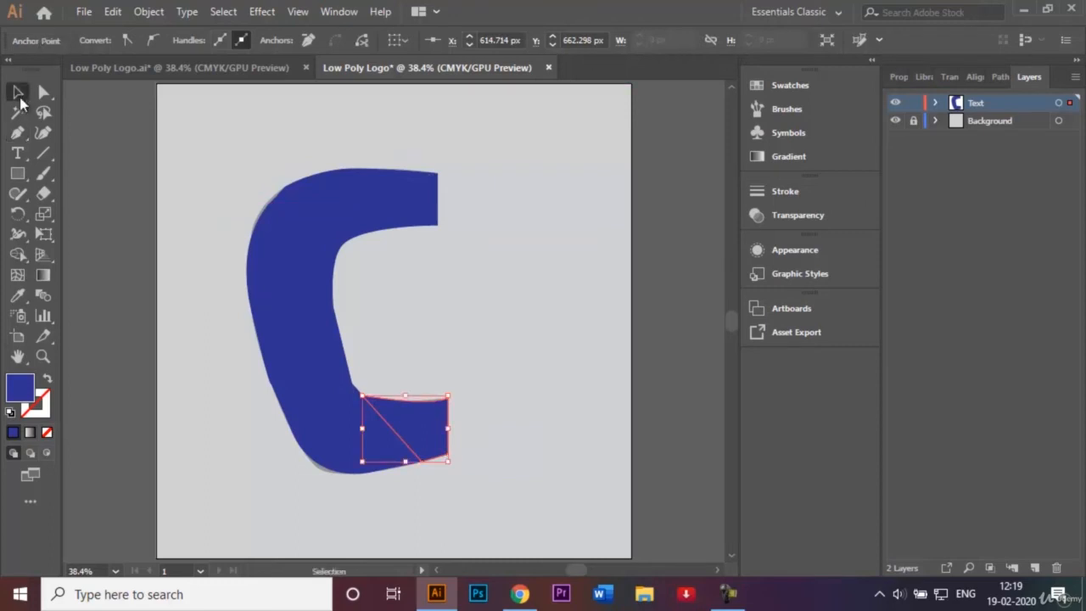
left_click(317, 115)
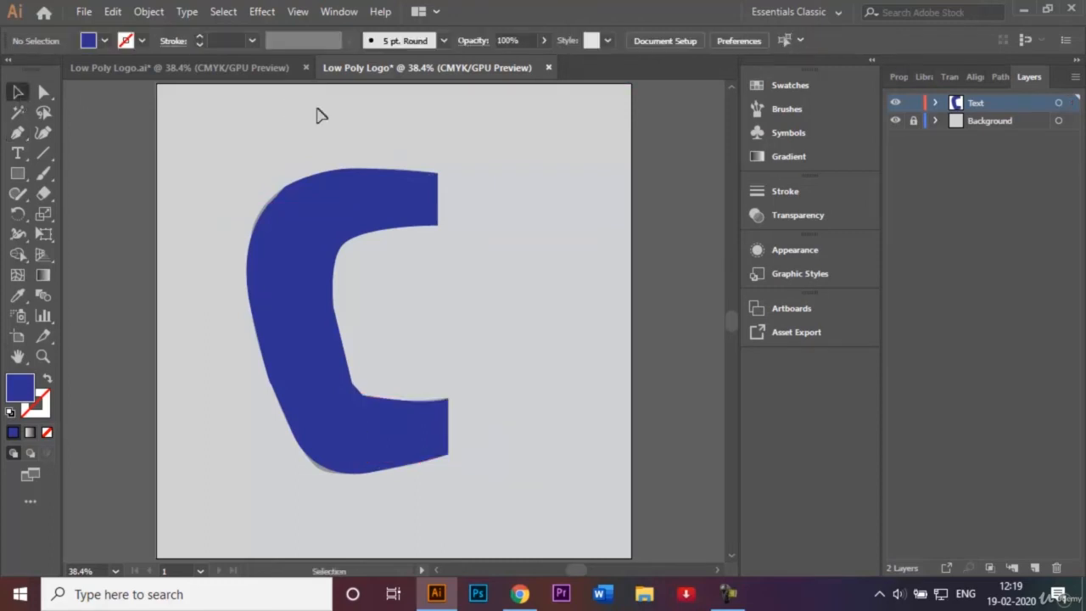
Fill the C's top outer facet with light blue
left_click(370, 189)
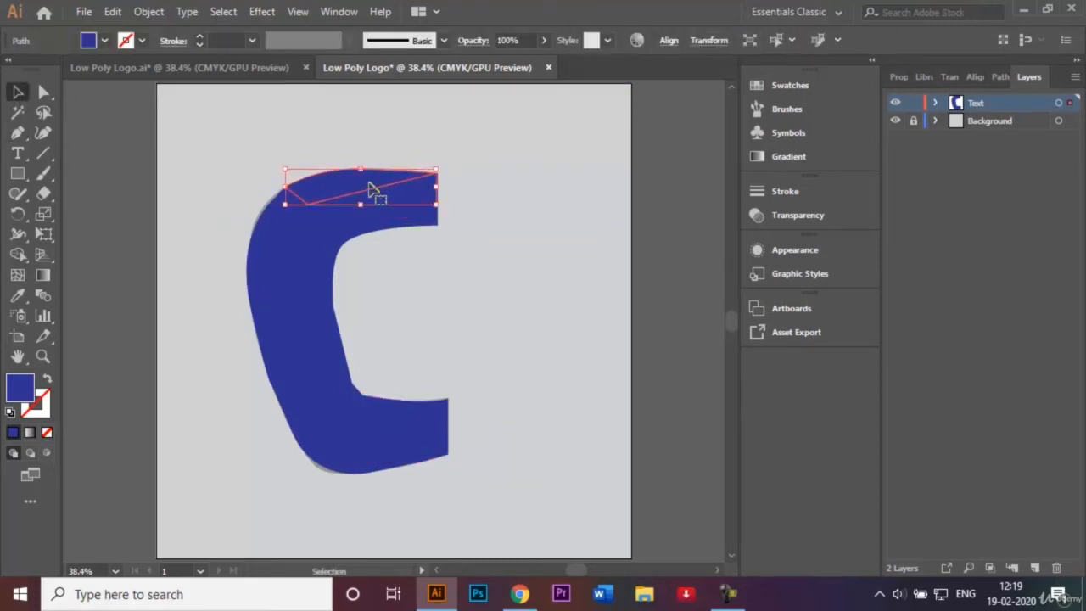
left_click(104, 40)
left_click(95, 78)
left_click(166, 197)
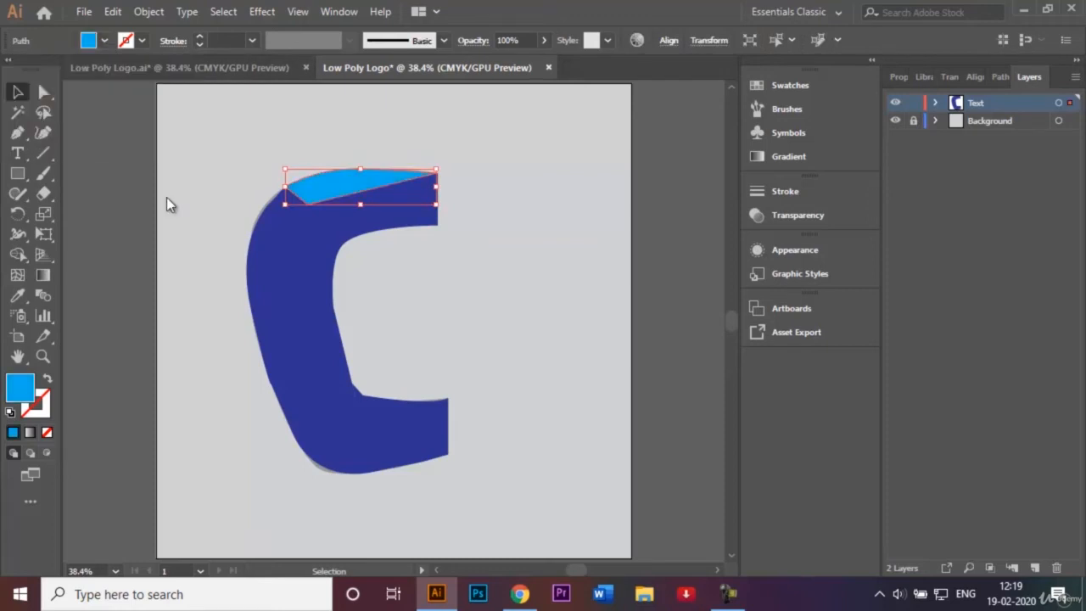
Fill the curved outer facet along the C's stem with teal
left_click(268, 229)
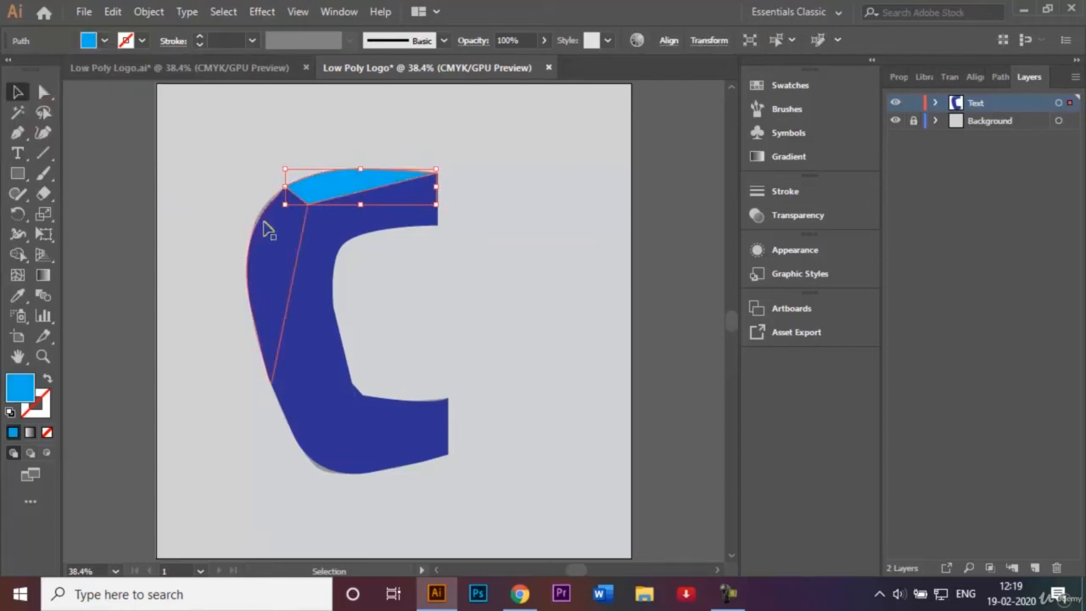
left_click(104, 40)
left_click(96, 75)
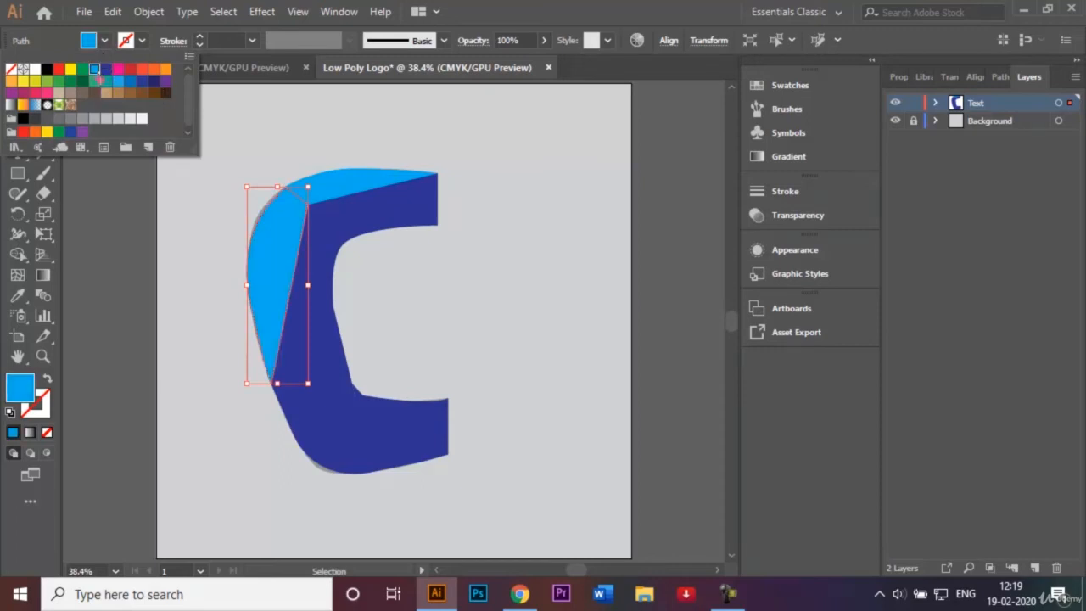
left_click(181, 219)
left_click(106, 41)
left_click(104, 92)
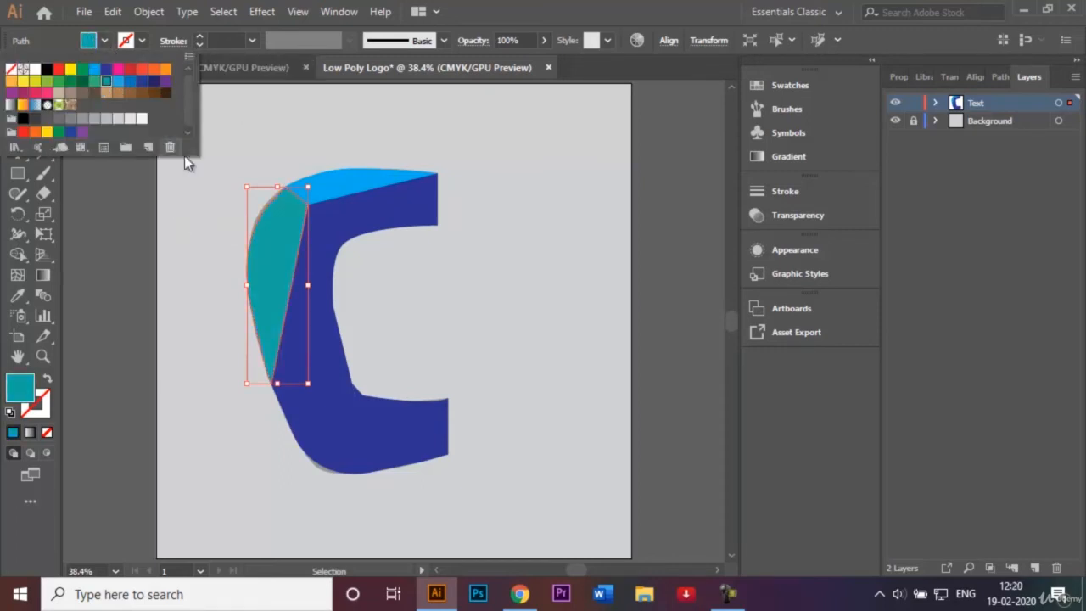
left_click(213, 201)
Fill the curved inner facet below the upper arm with green
left_click(343, 239)
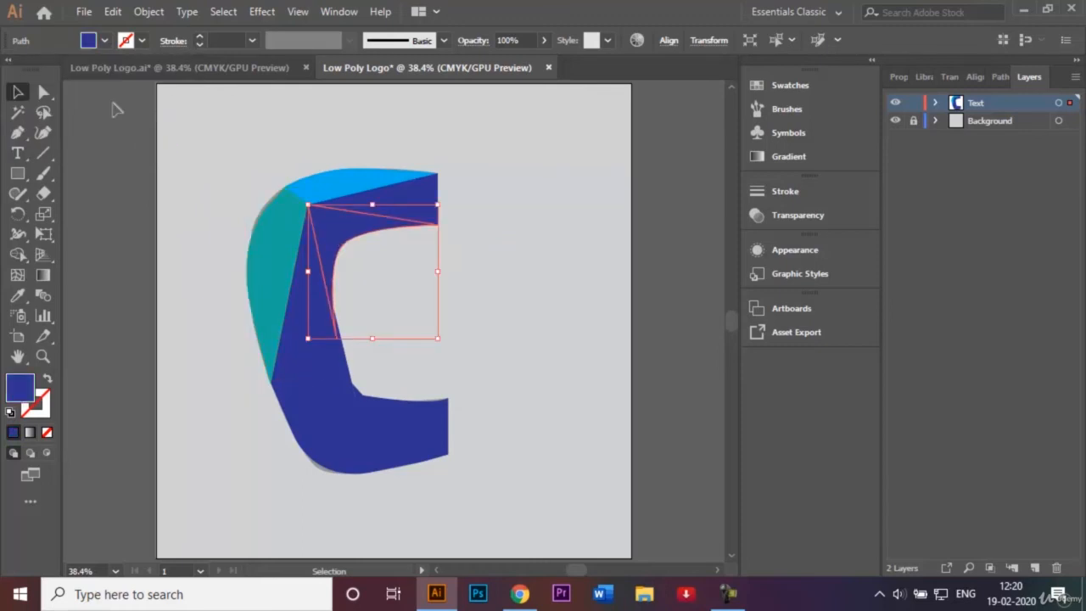
left_click(105, 40)
left_click(75, 87)
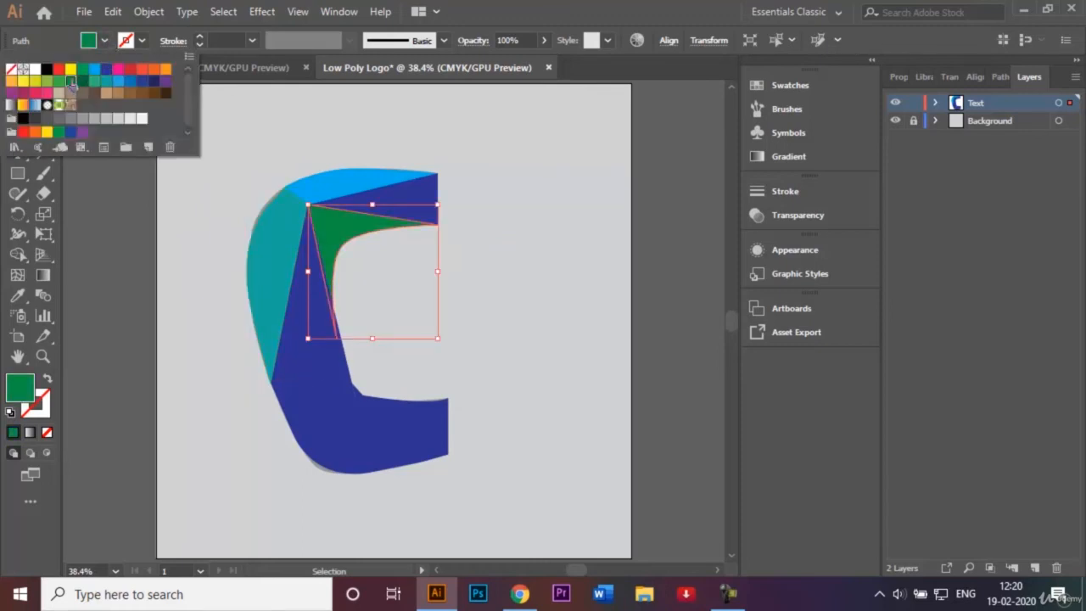
left_click(161, 200)
Fill the tall stem triangle with light yellow-green and deselect it
left_click(310, 332)
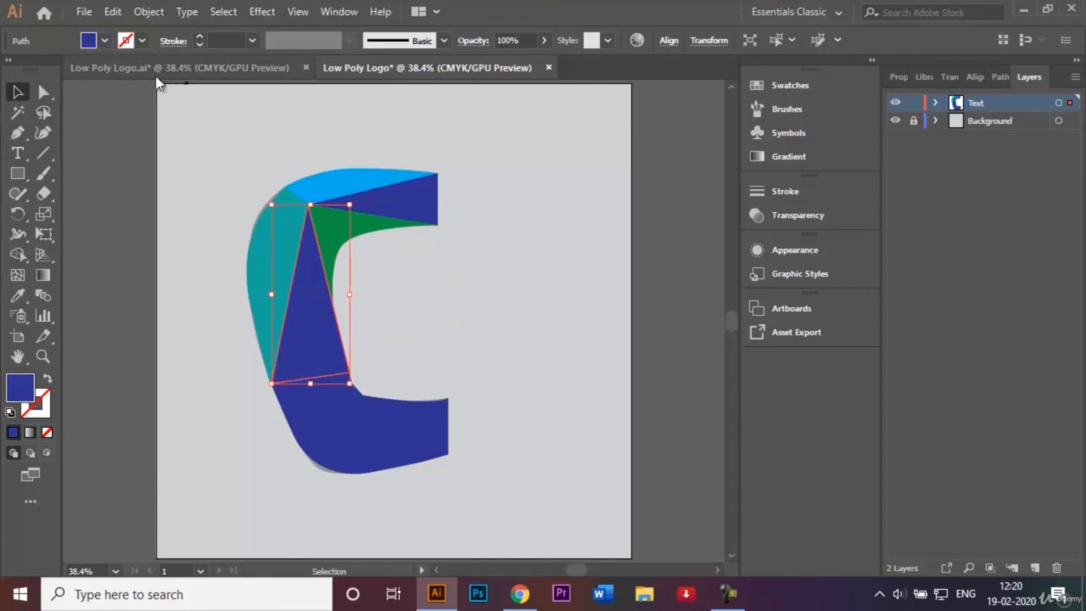
left_click(103, 40)
left_click(46, 81)
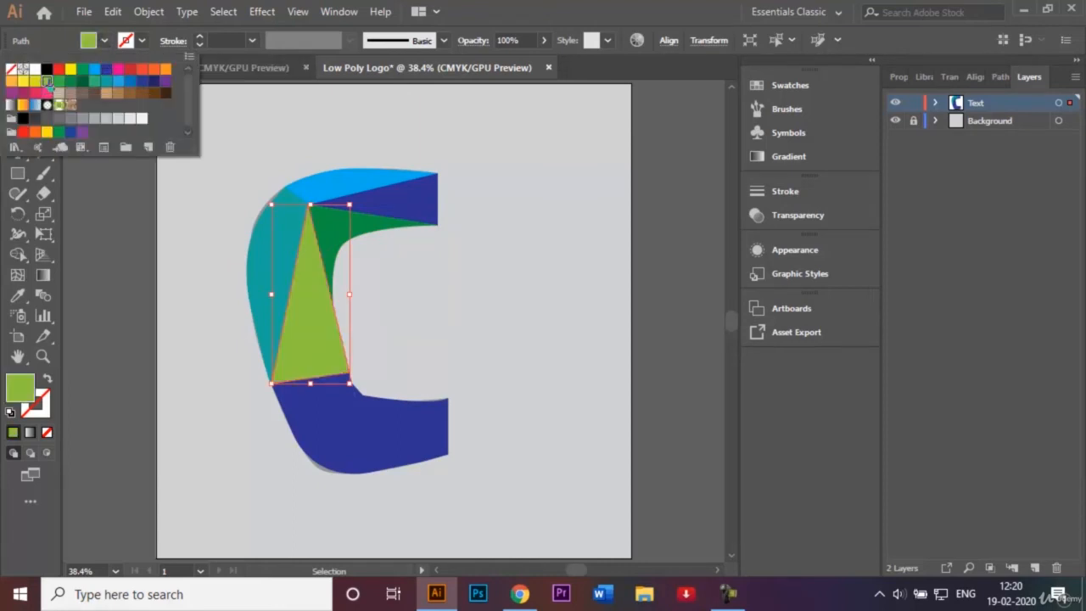
left_click(162, 251)
left_click(212, 388)
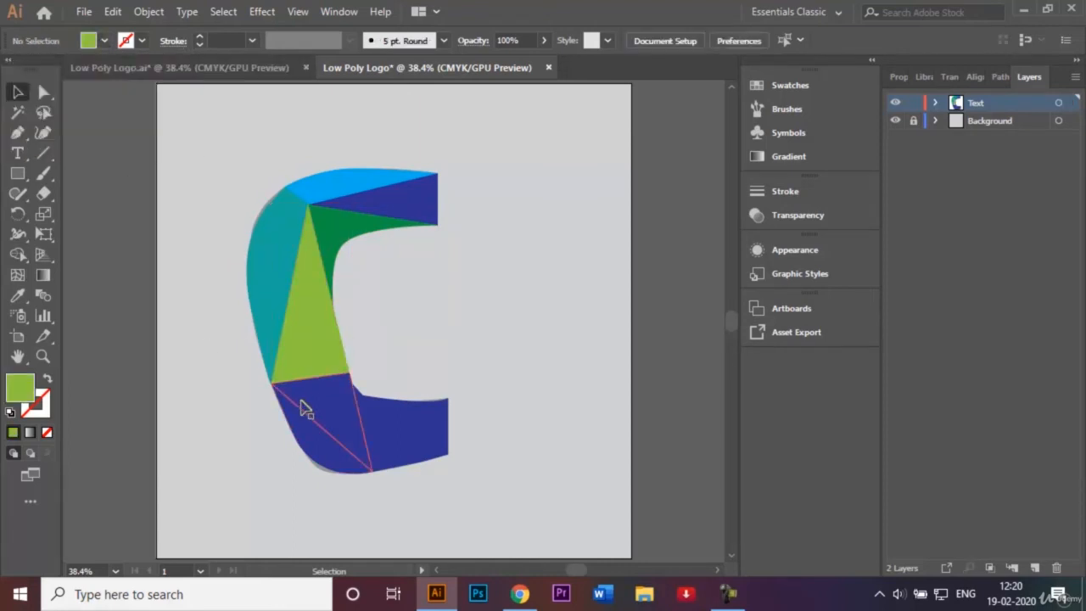
Fill the triangle directly below the stem triangle with light blue
left_click(306, 408)
left_click(103, 44)
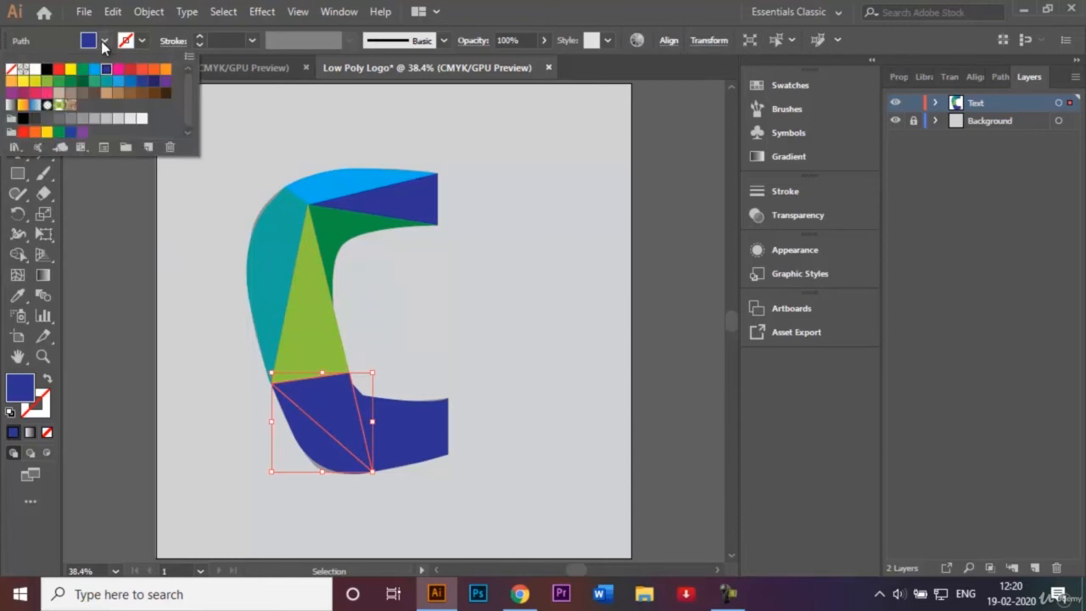
left_click(101, 68)
left_click(157, 292)
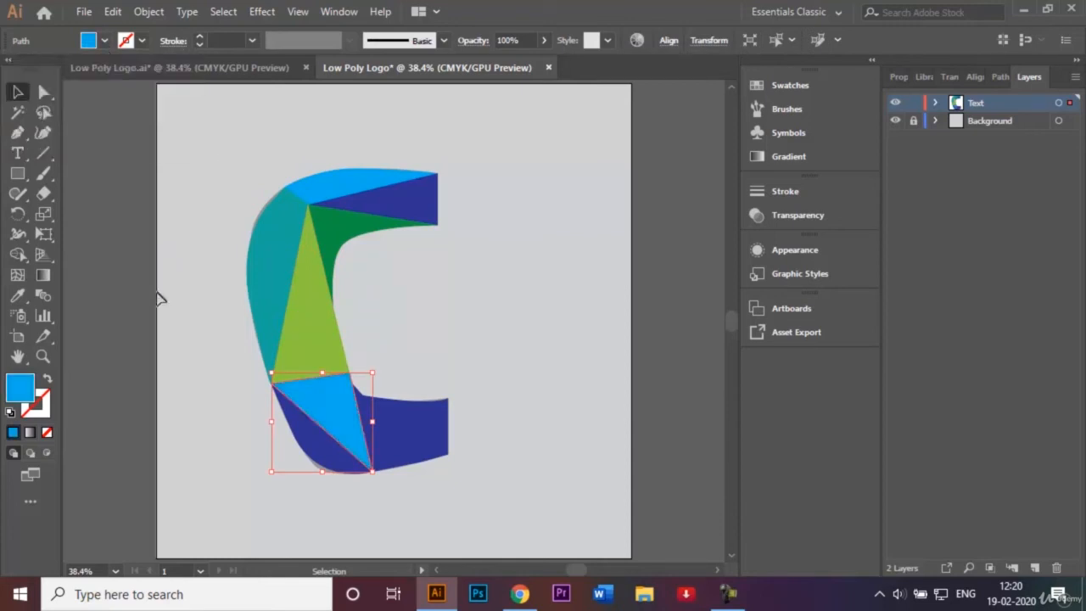
Fill the curved facet at the C's lower outer corner with dark green
left_click(319, 460)
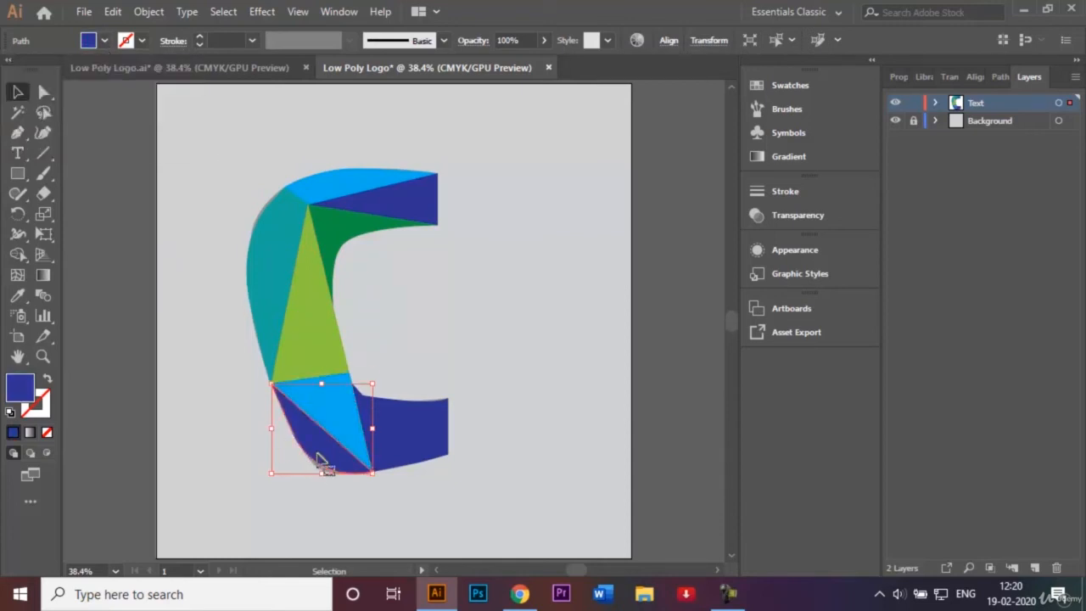
left_click(105, 41)
left_click(82, 82)
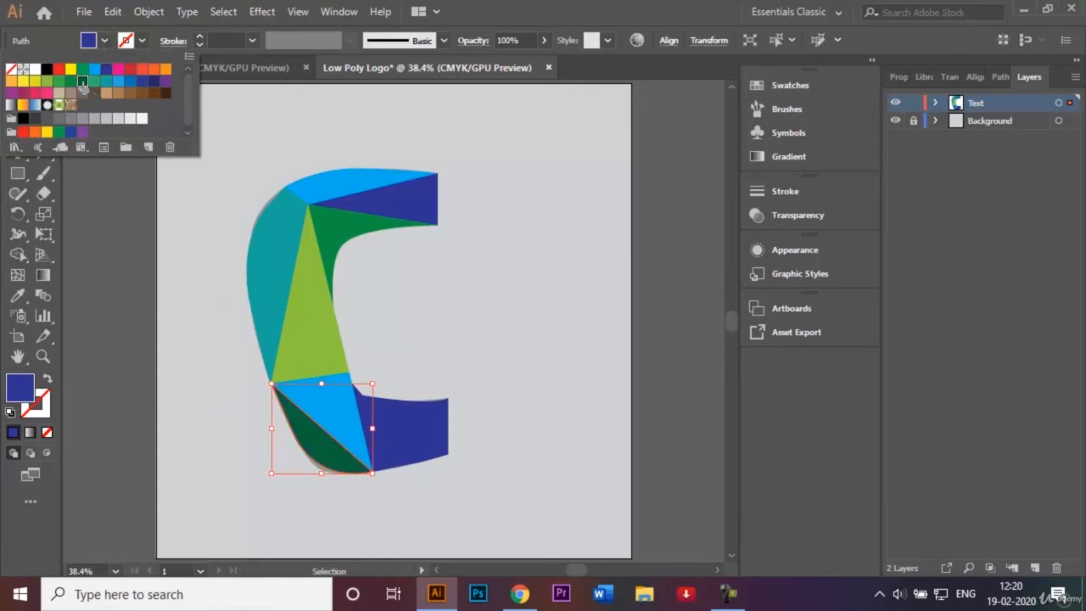
Fill the facet at the open end of the C's lower arm with green and deselect it
left_click(194, 365)
left_click(394, 422)
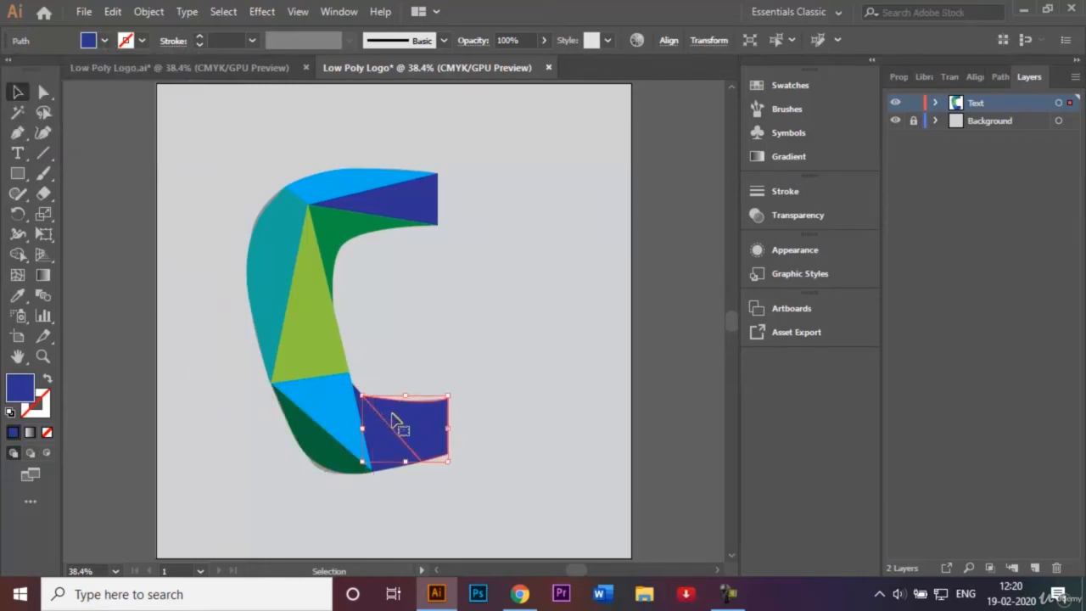
left_click(107, 40)
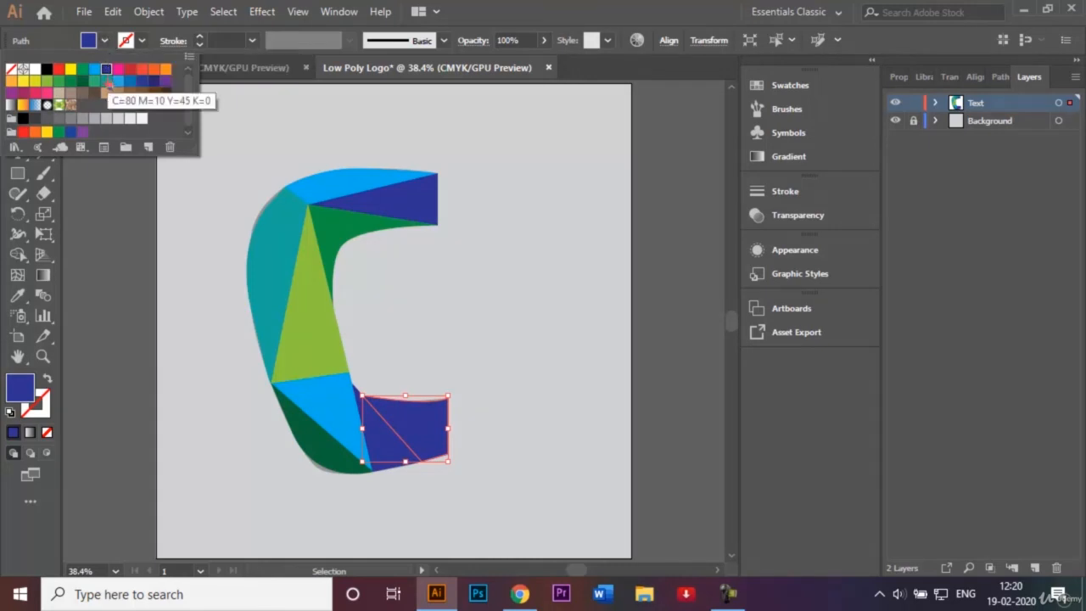
left_click(58, 83)
left_click(548, 334)
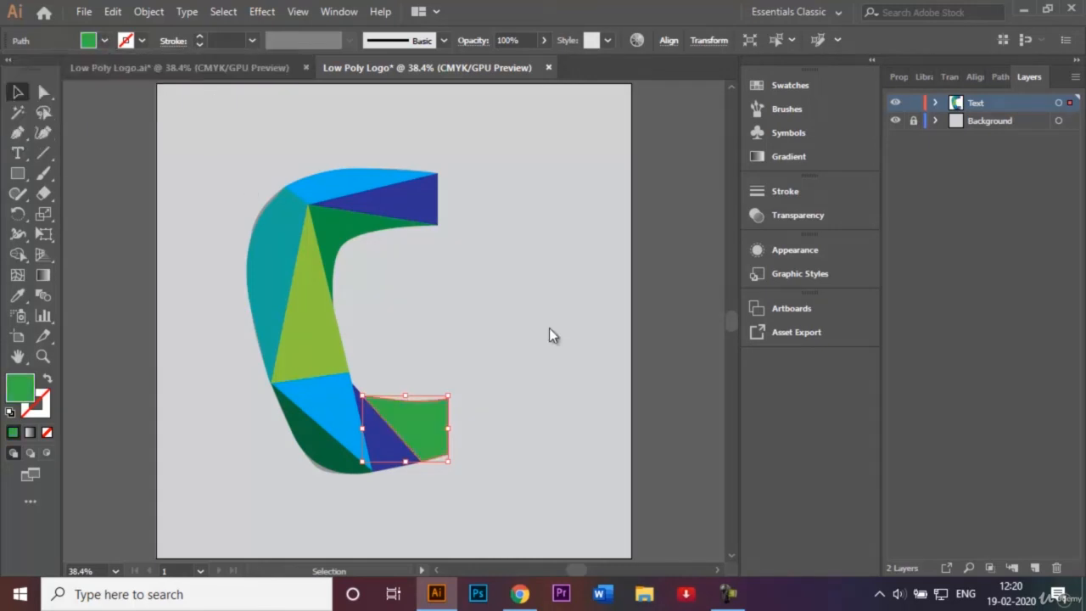
left_click(497, 375)
Fill the remaining dark blue triangle in the lower arm with light yellow-green and deselect it
left_click(386, 439)
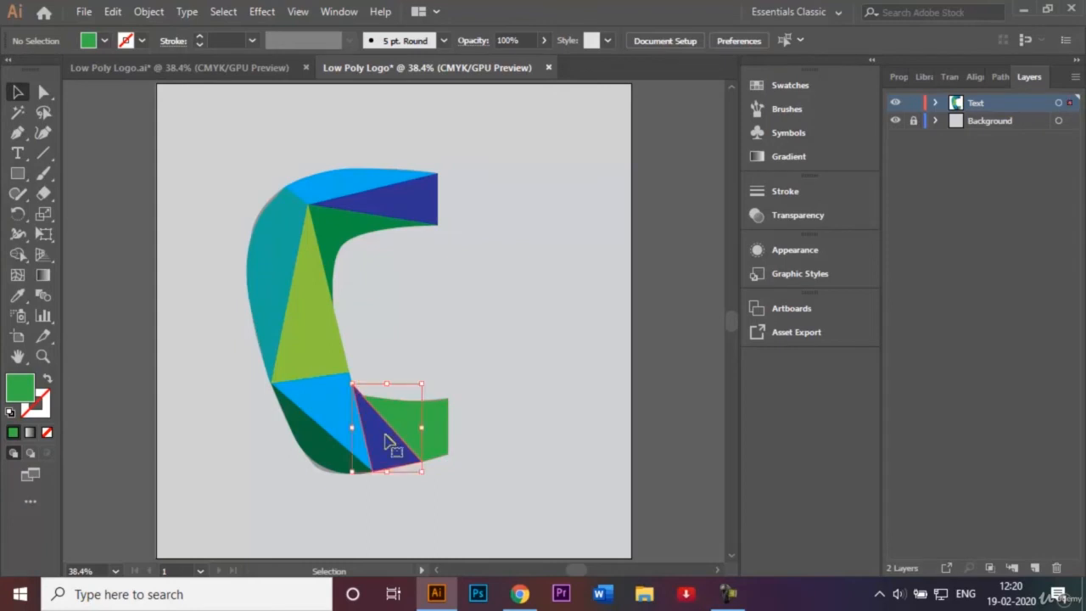
left_click(103, 43)
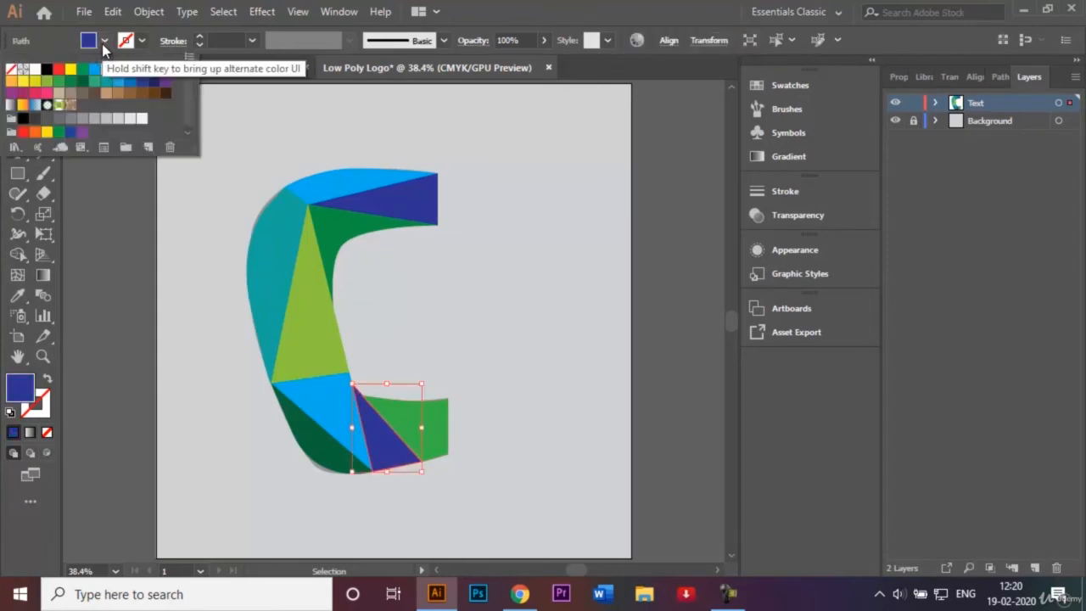
left_click(58, 82)
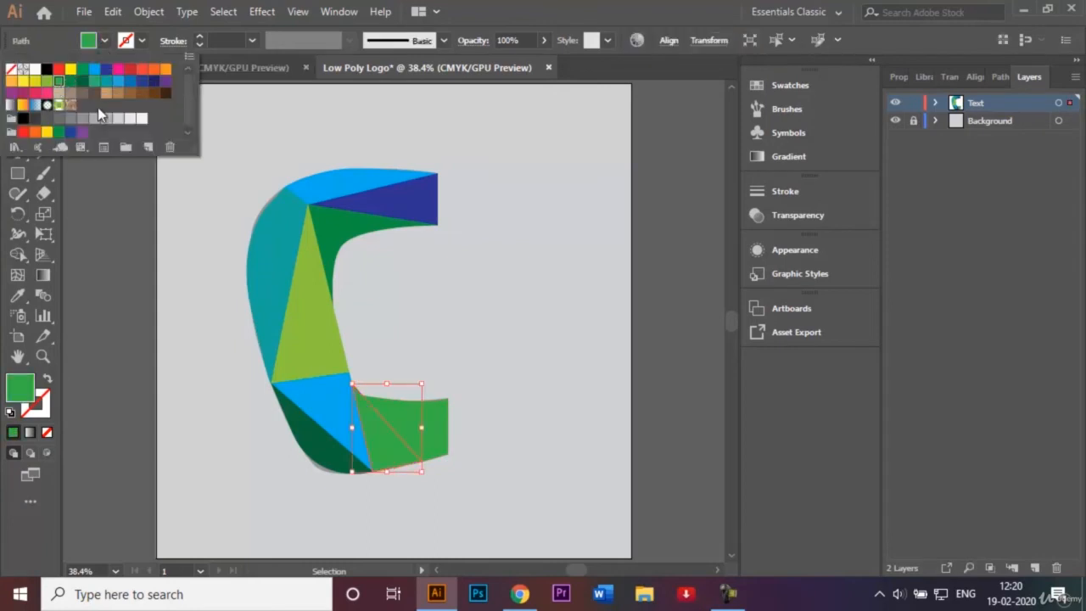
left_click(47, 82)
left_click(508, 328)
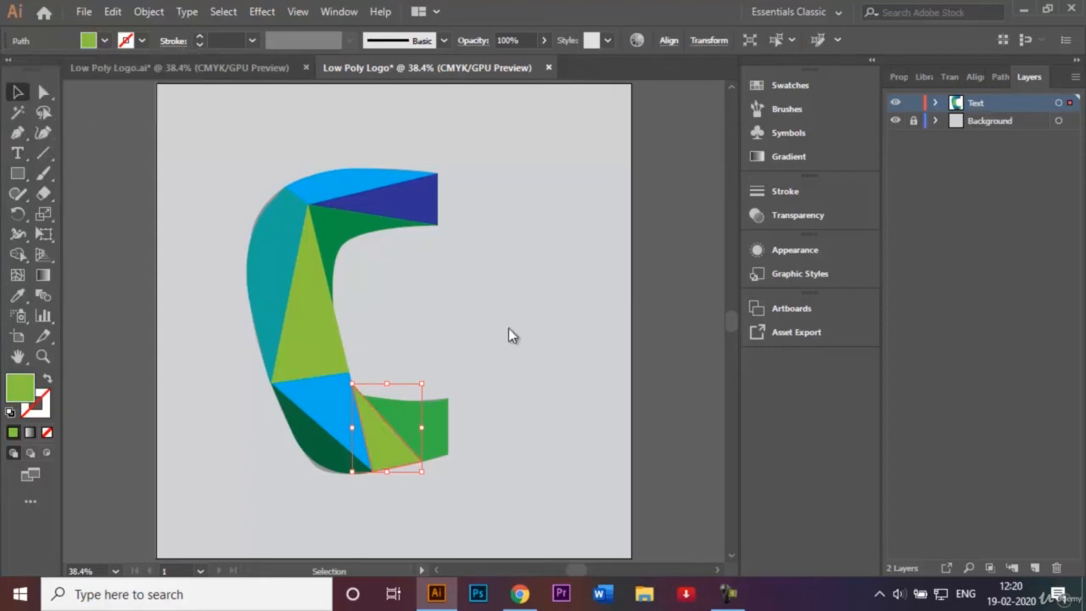
left_click(516, 384)
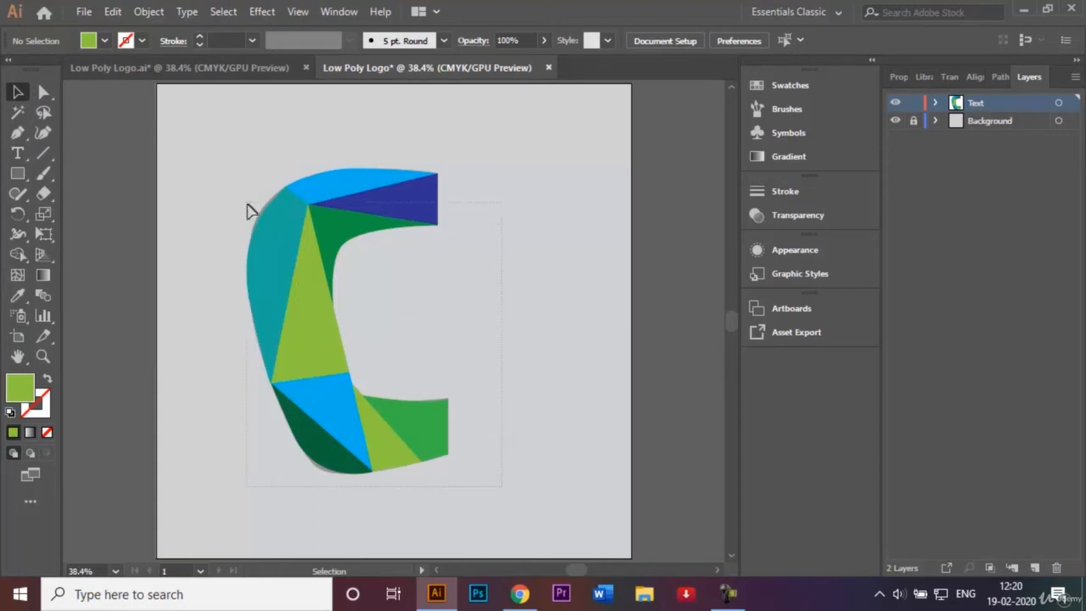
Group all the facets of the letter C into one object and select the group
key("ctrl+a")
right_click(304, 269)
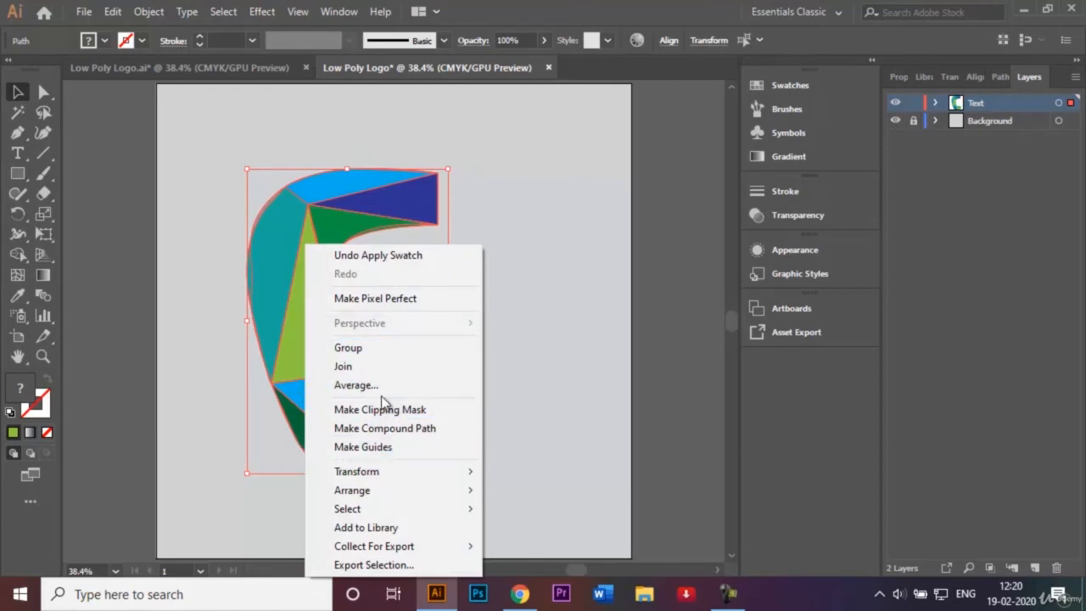
left_click(373, 351)
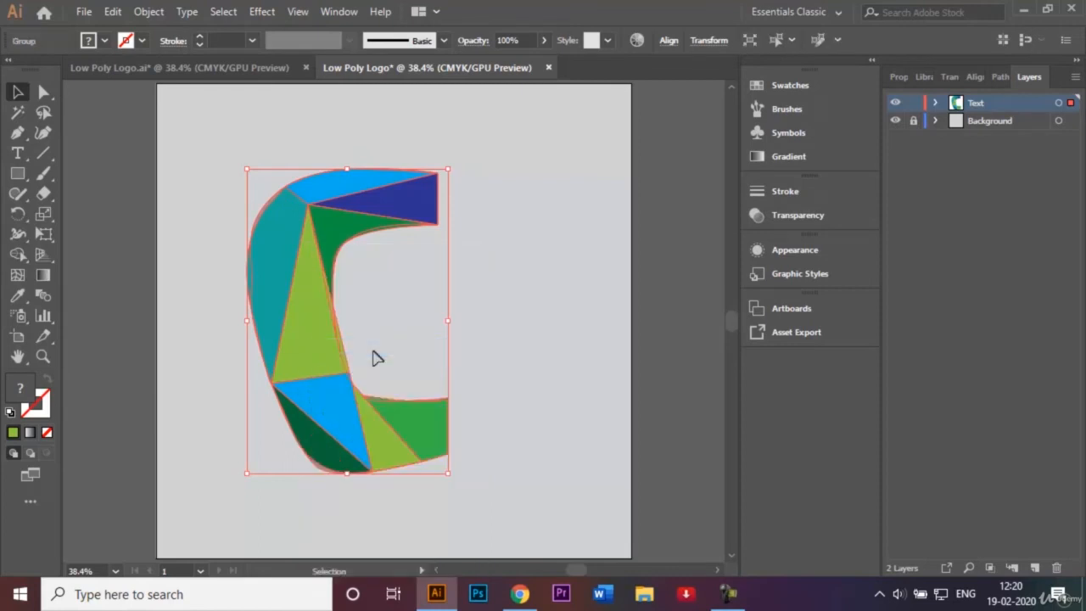
left_click(537, 336)
left_click(370, 212)
left_click(306, 68)
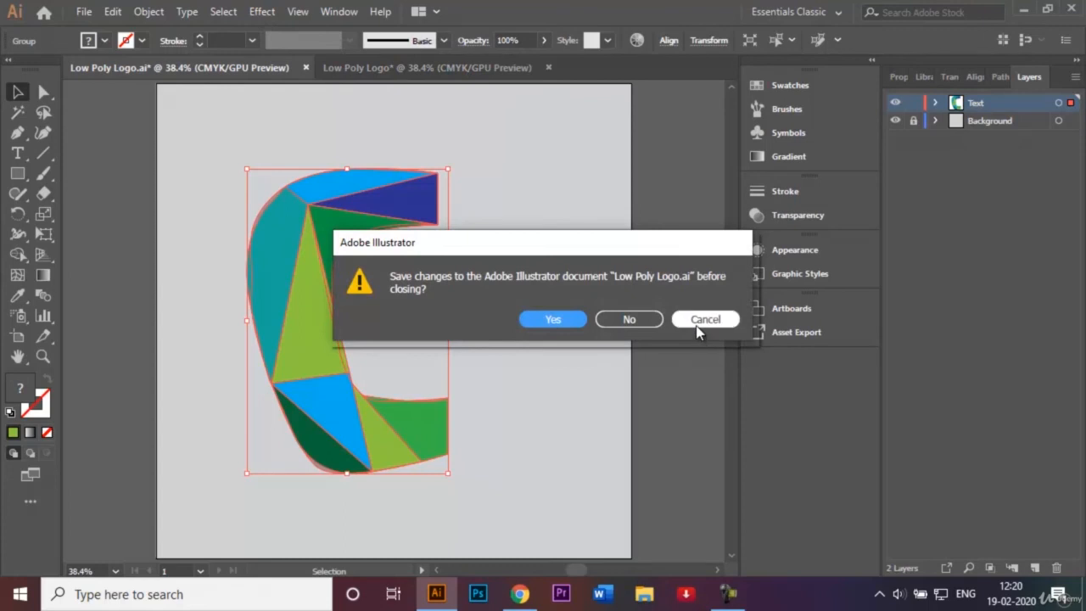
left_click(698, 321)
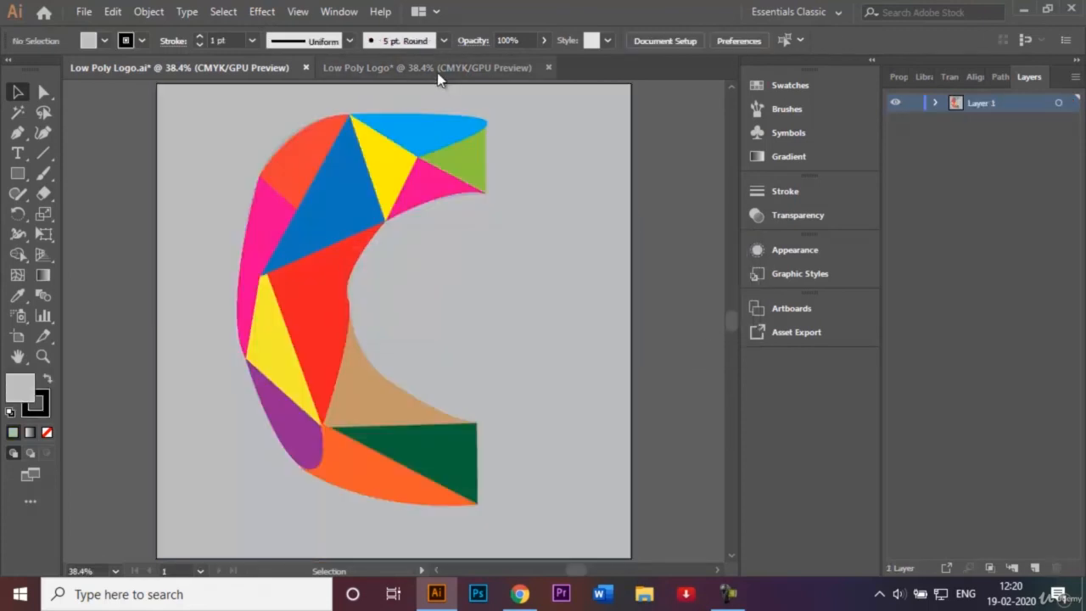
left_click(437, 71)
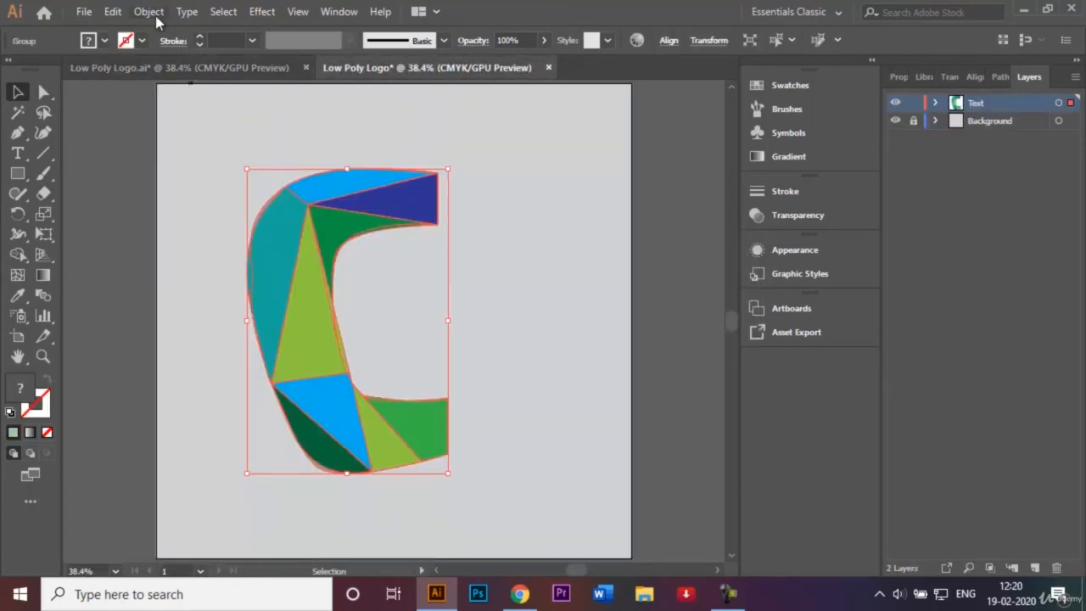
Apply a black Multiply drop shadow to the grouped C with 75% opacity, 7 px X and Y offsets and 5 px blur
left_click(266, 13)
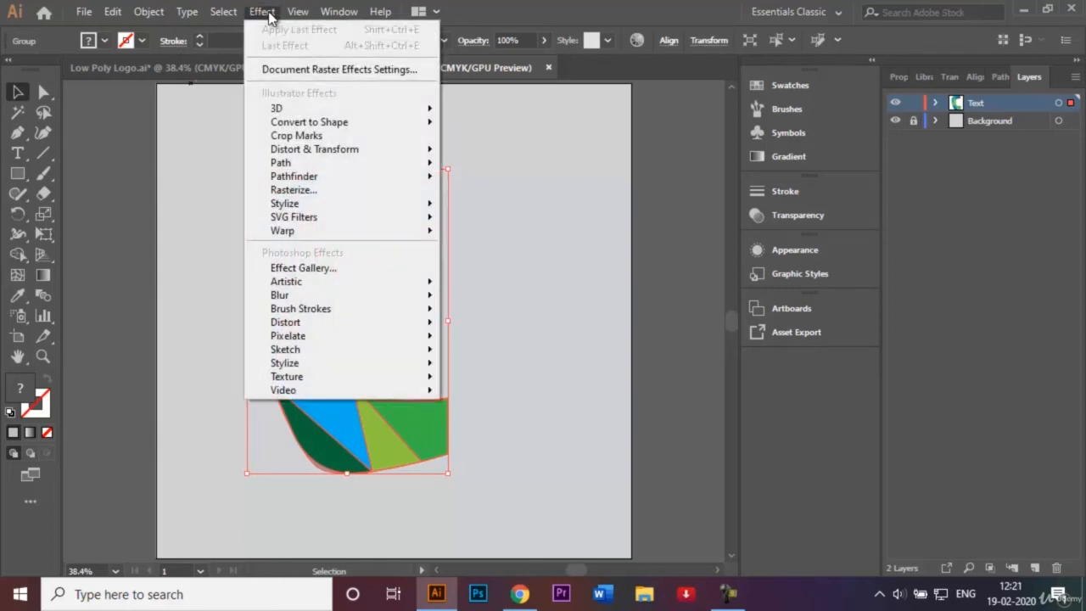
mouse_move(342, 214)
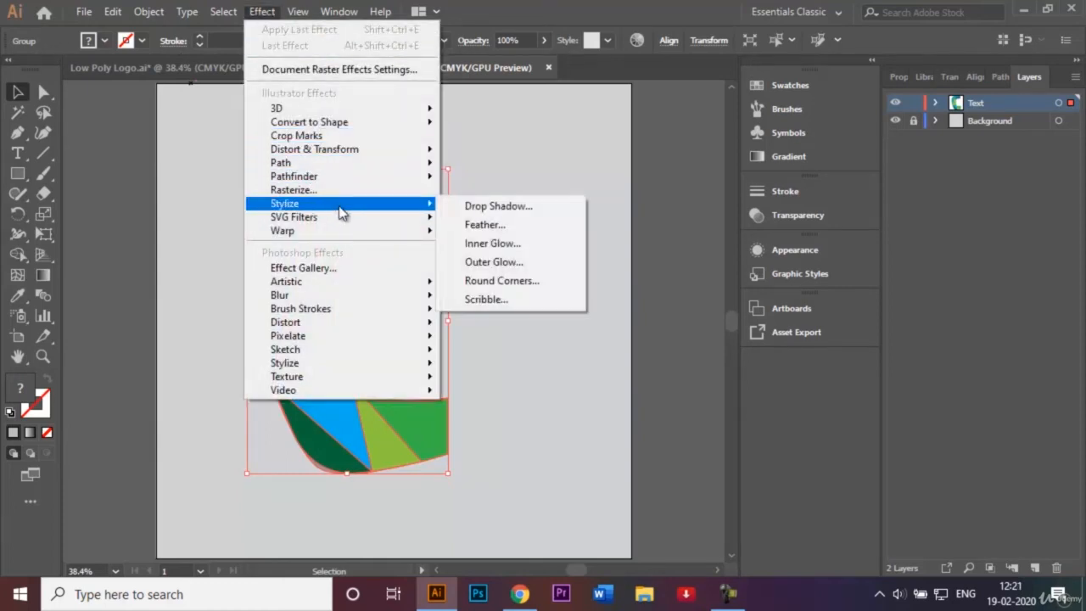
left_click(466, 209)
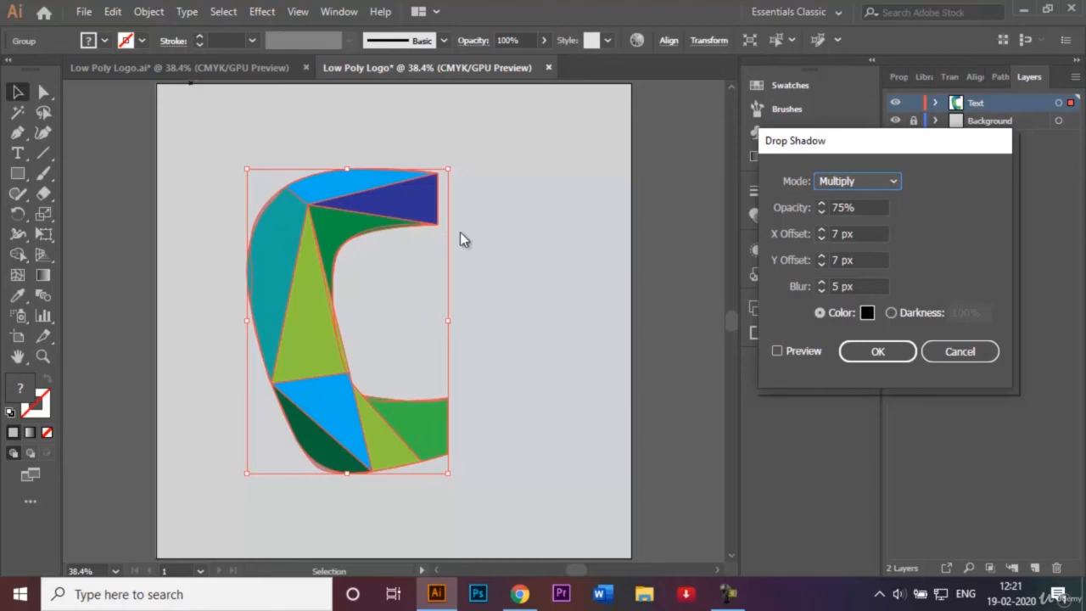
left_click(777, 351)
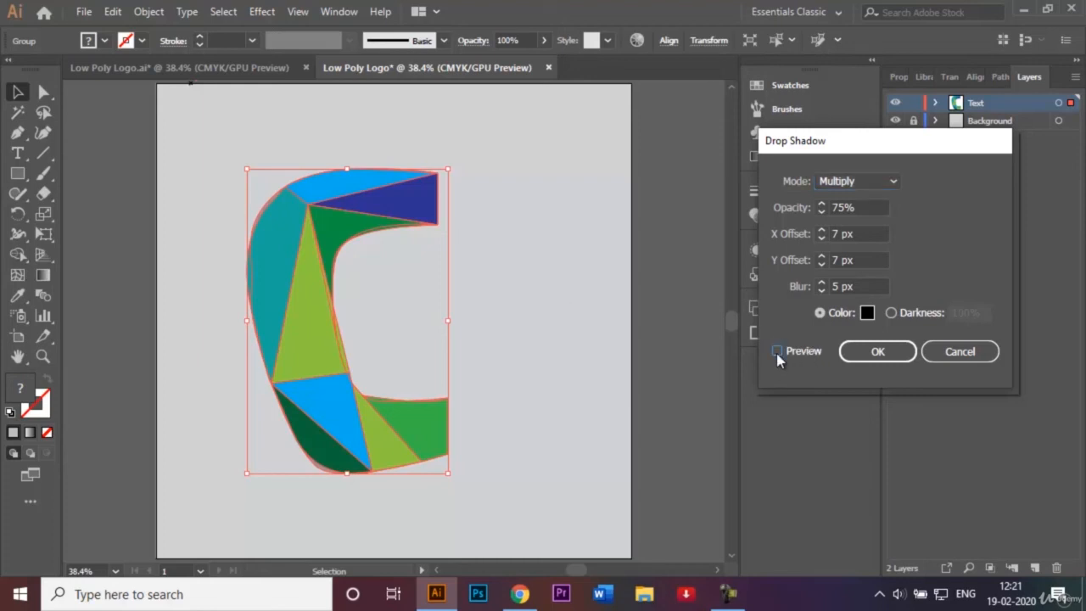
left_click(776, 351)
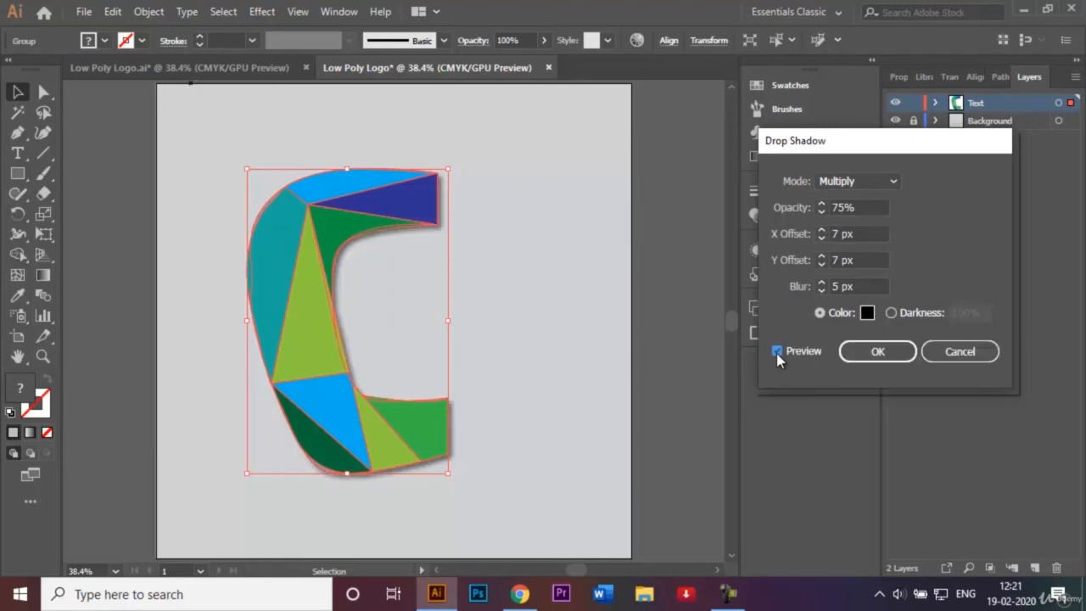
left_click_drag(889, 149, 670, 154)
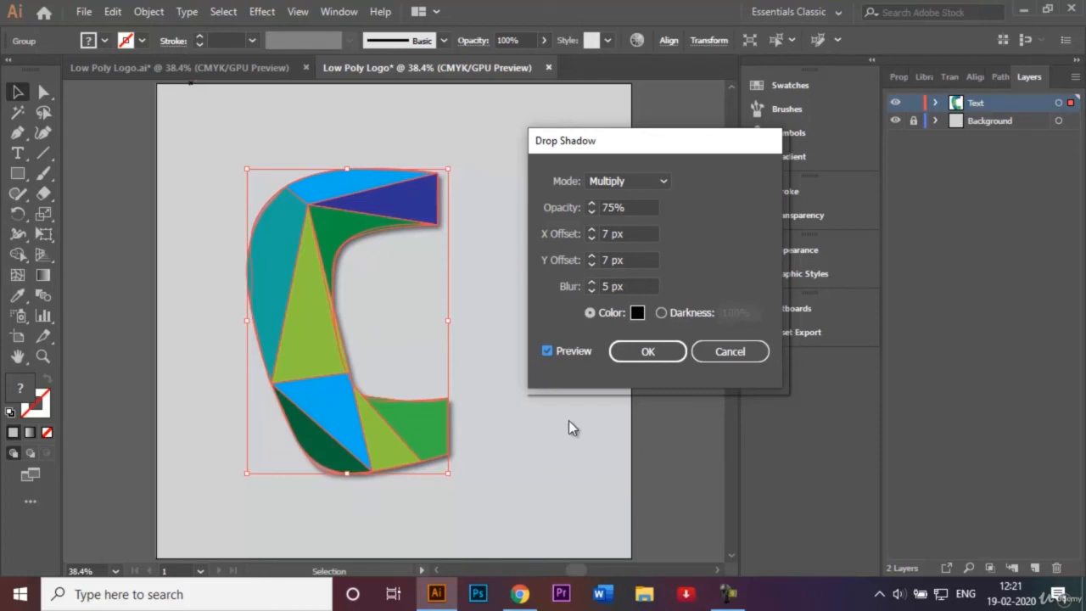
left_click(644, 351)
left_click(554, 324)
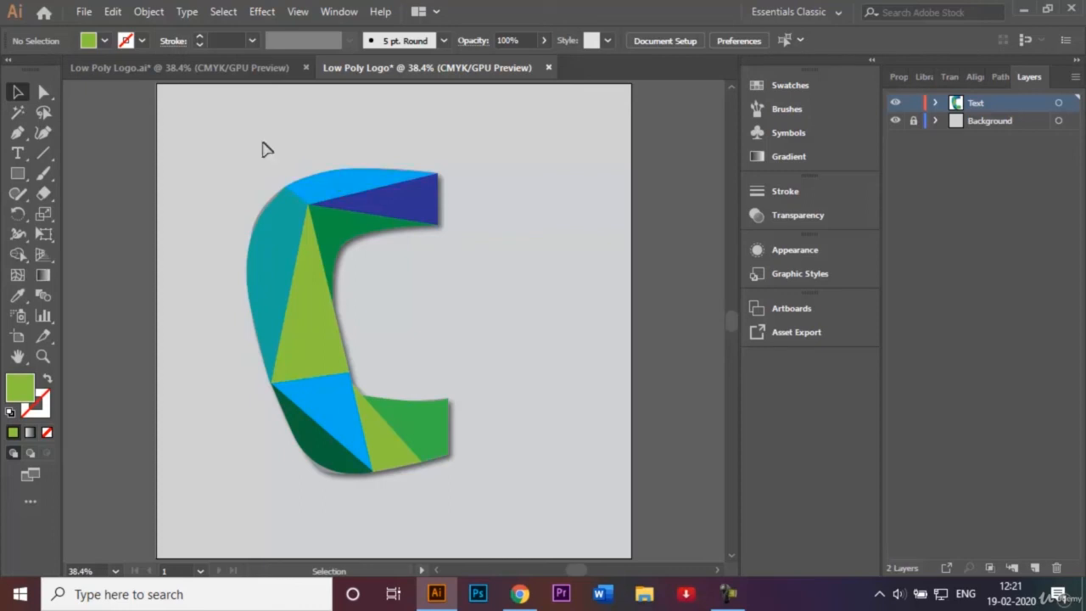
Save the document as "Low Poly Logo with shadow.ai" in the Udemy folder, using the Illustrator CC version
left_click(84, 13)
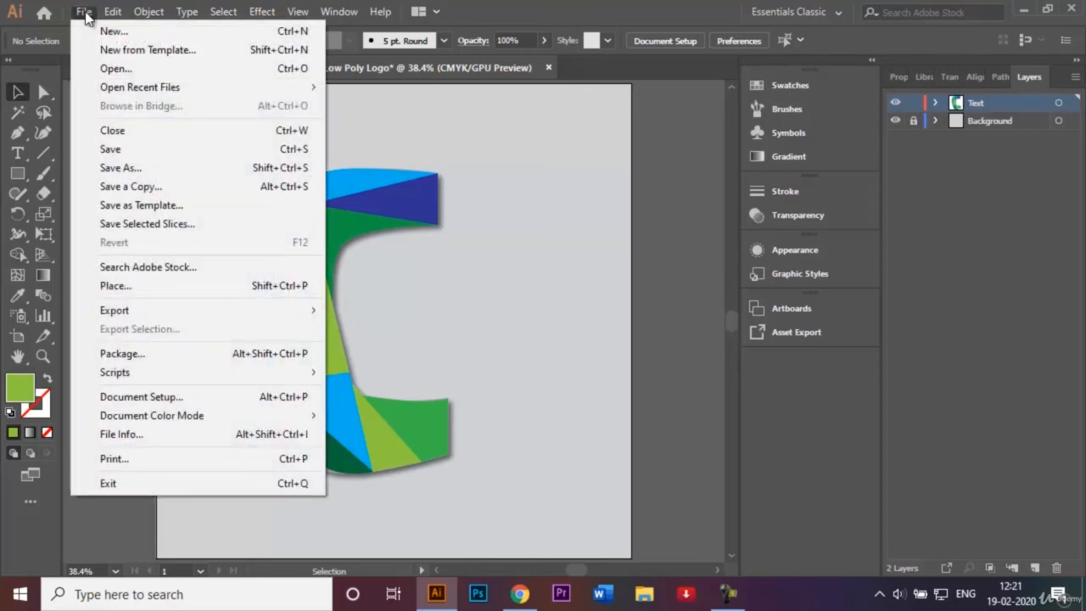
left_click(143, 174)
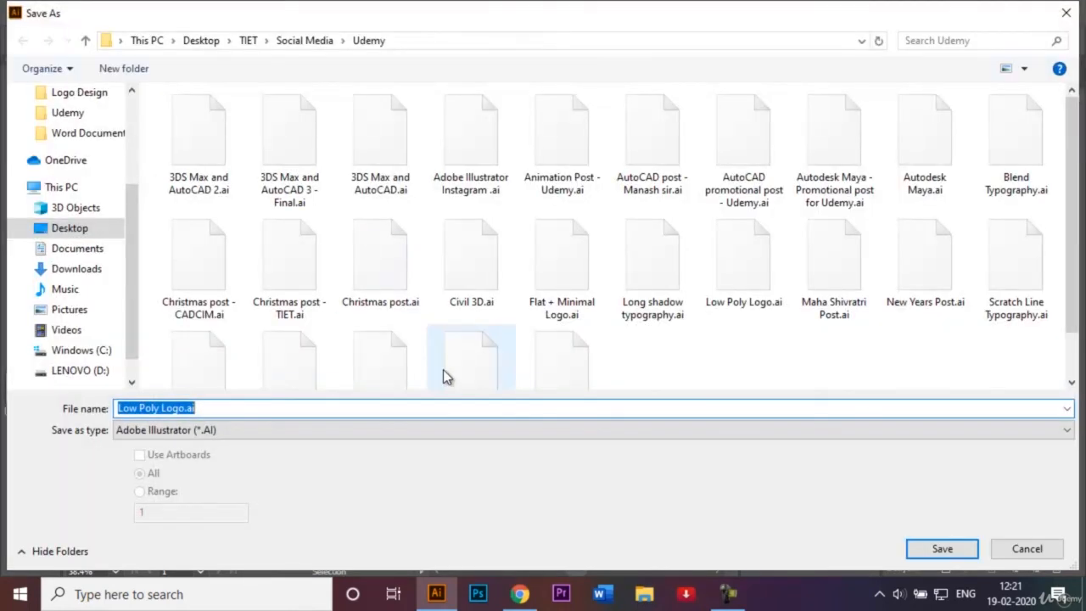
left_click(185, 408)
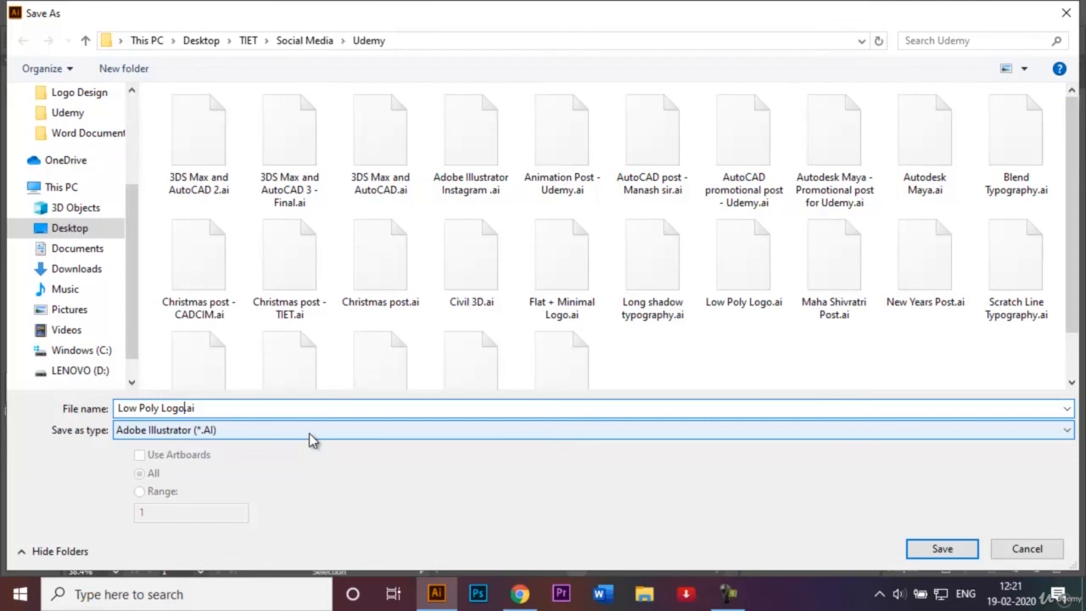
type("with shadow")
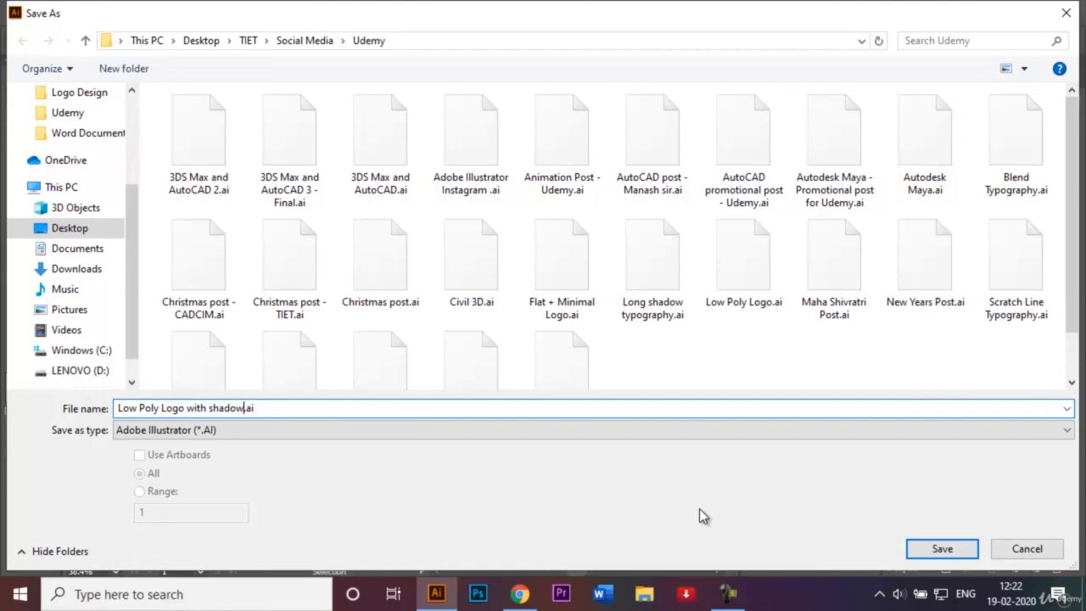
left_click(948, 547)
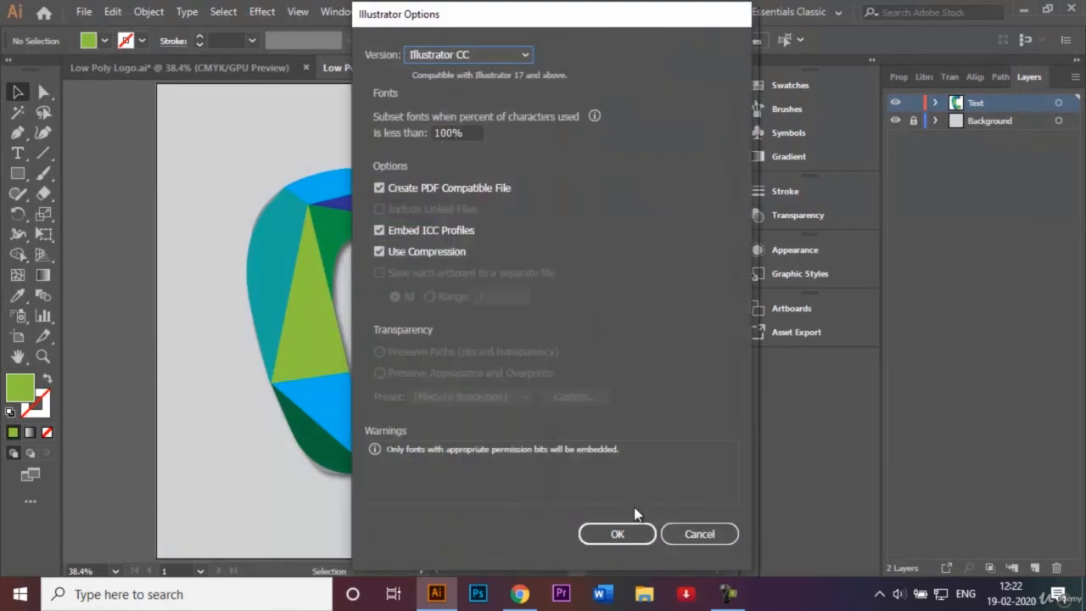
left_click(619, 533)
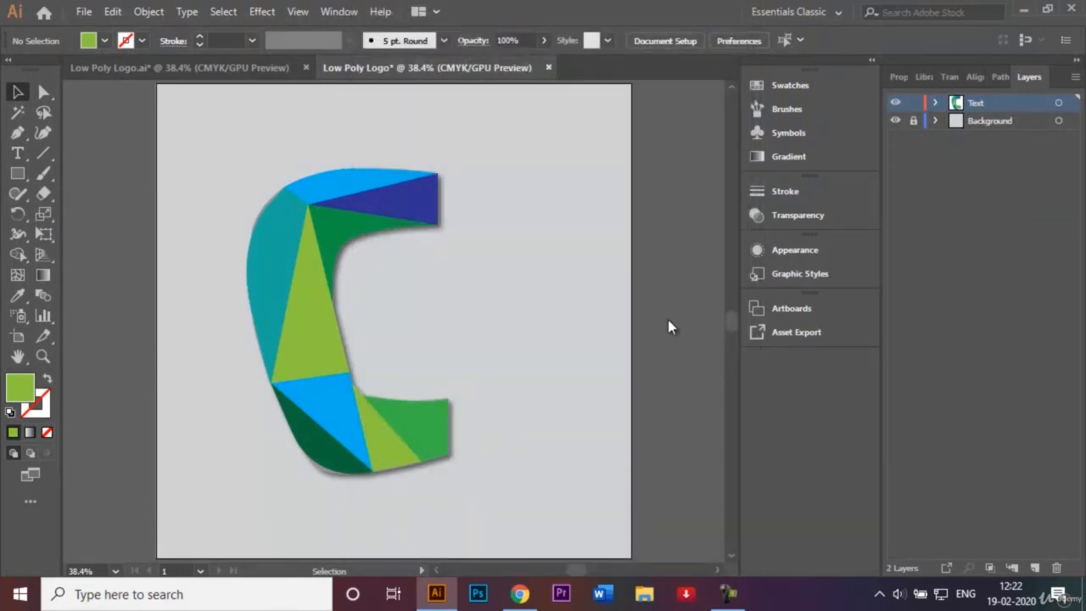